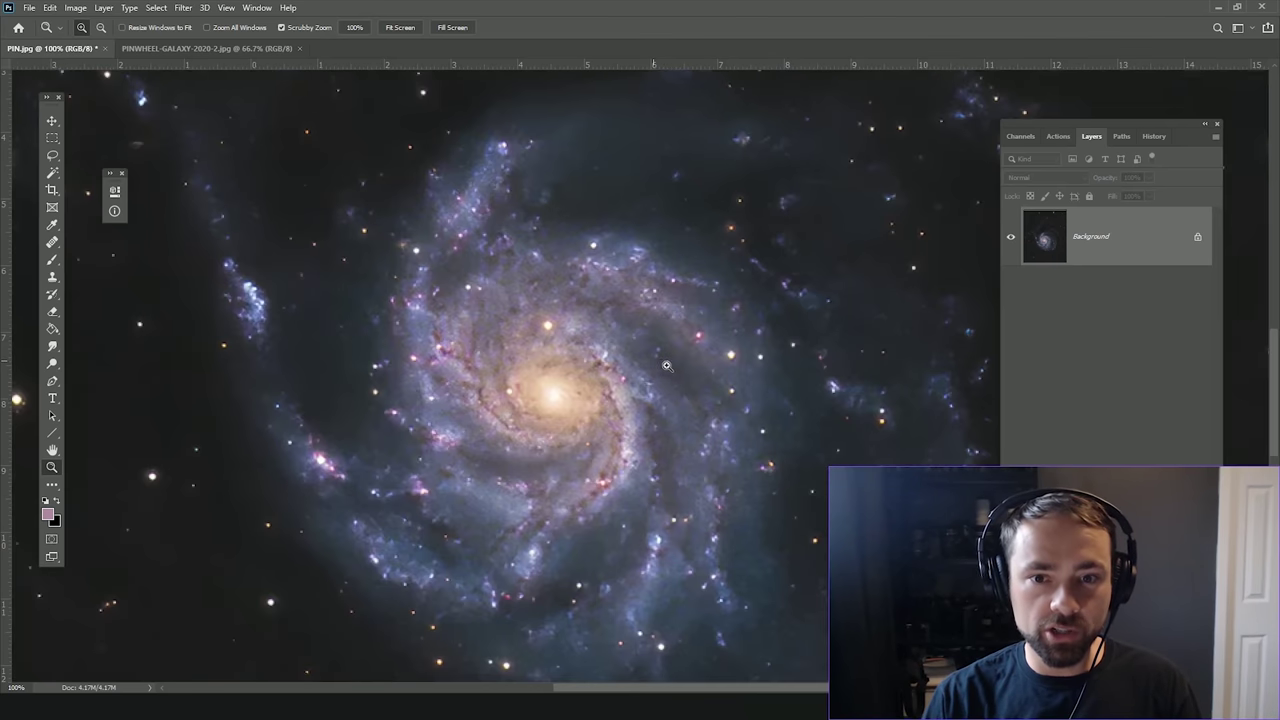
left_click(654, 361)
left_click(625, 369, "alt")
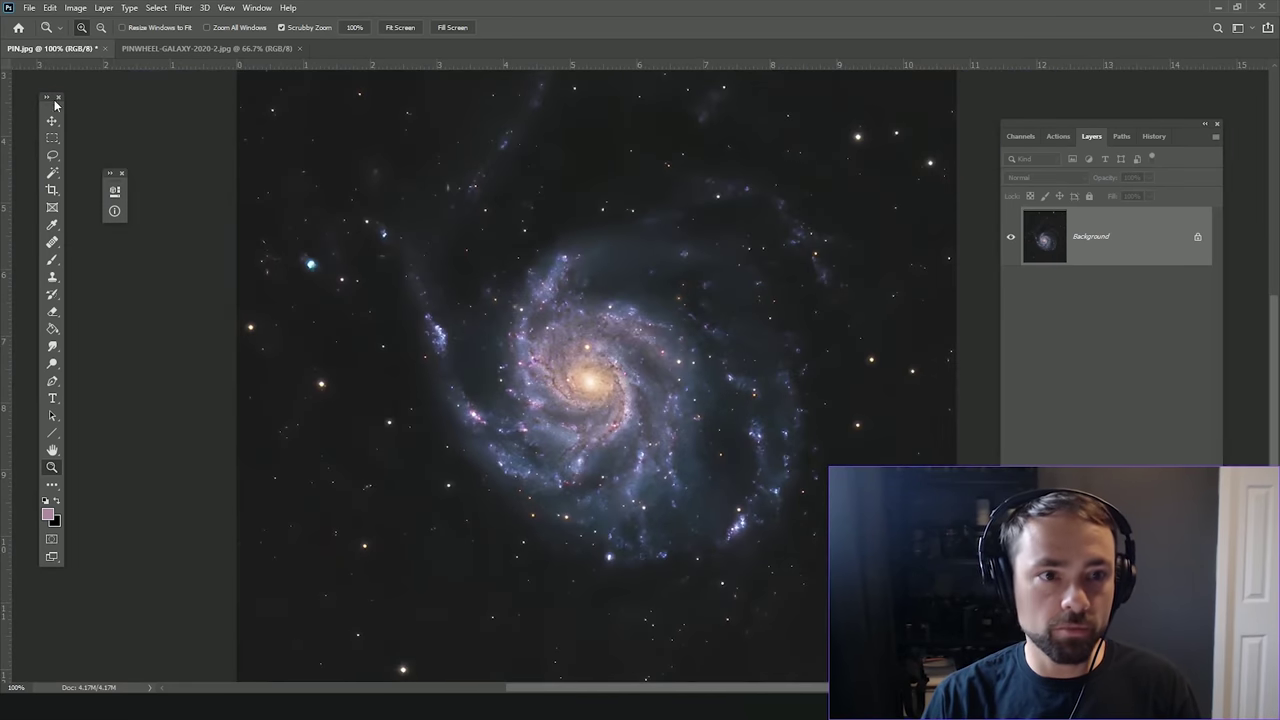
left_click(75, 8)
mouse_move(166, 43)
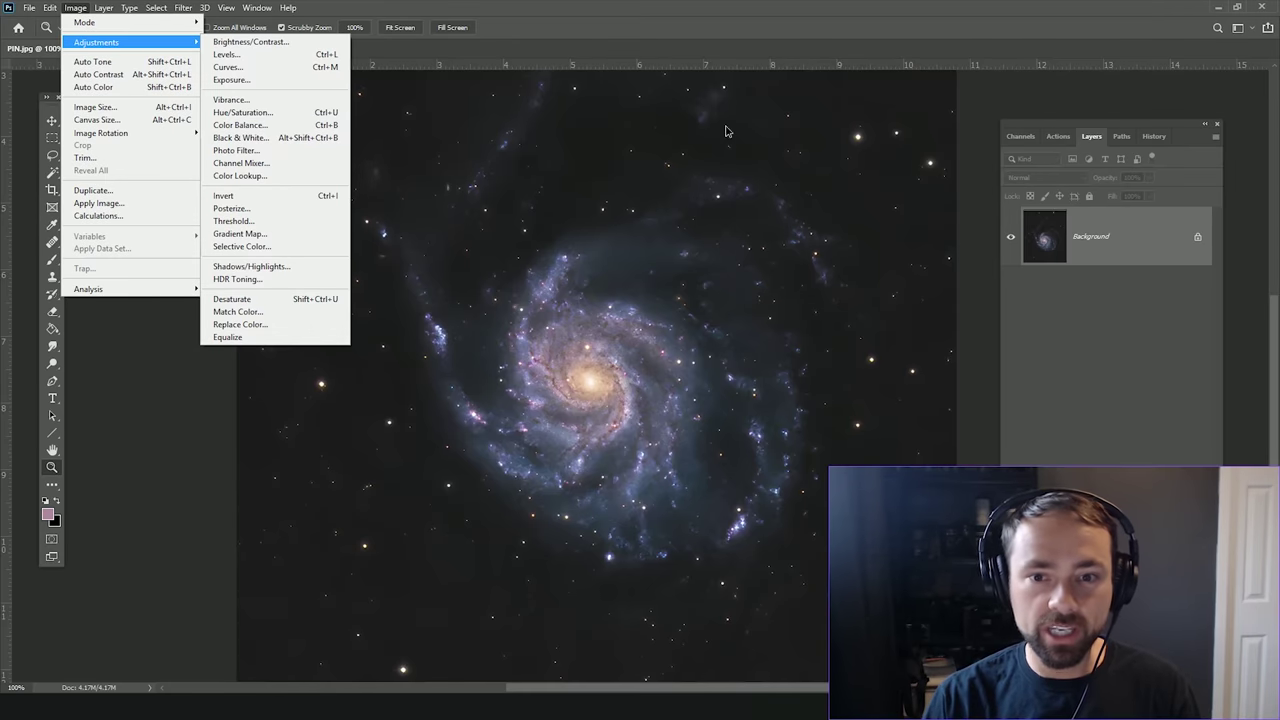
left_click(604, 383)
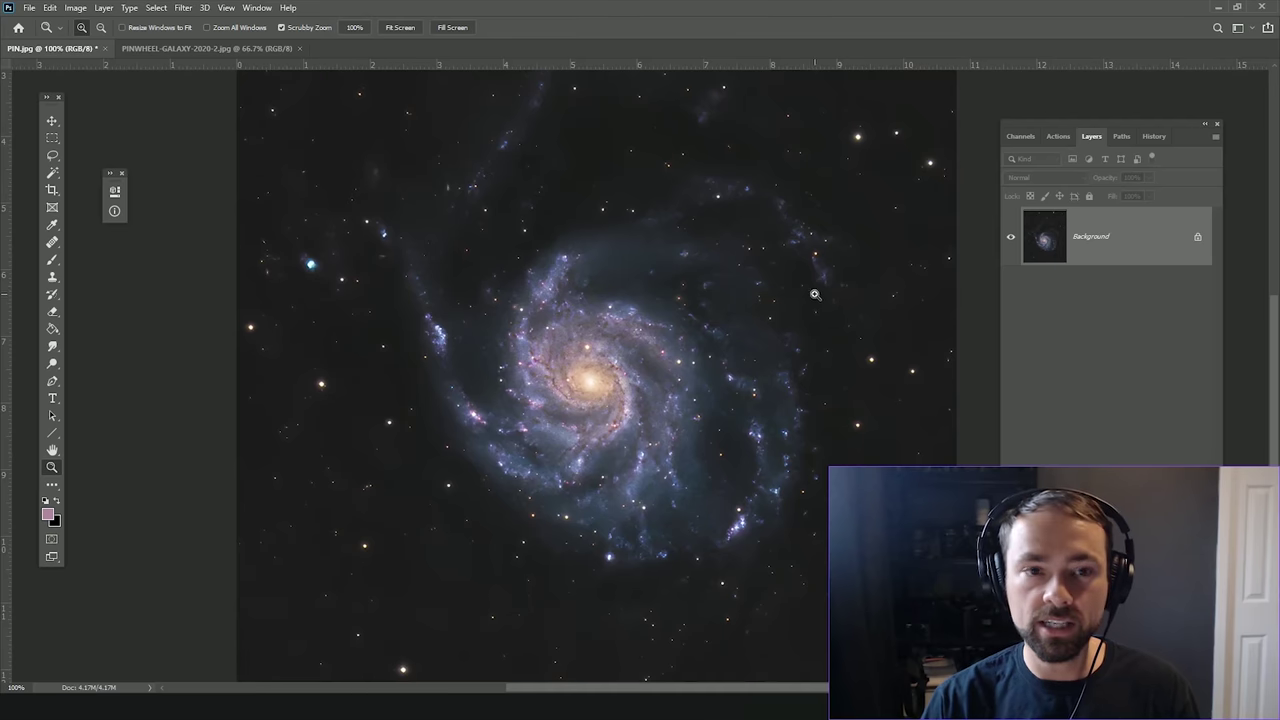
left_click(103, 7)
mouse_move(156, 7)
left_click(198, 140)
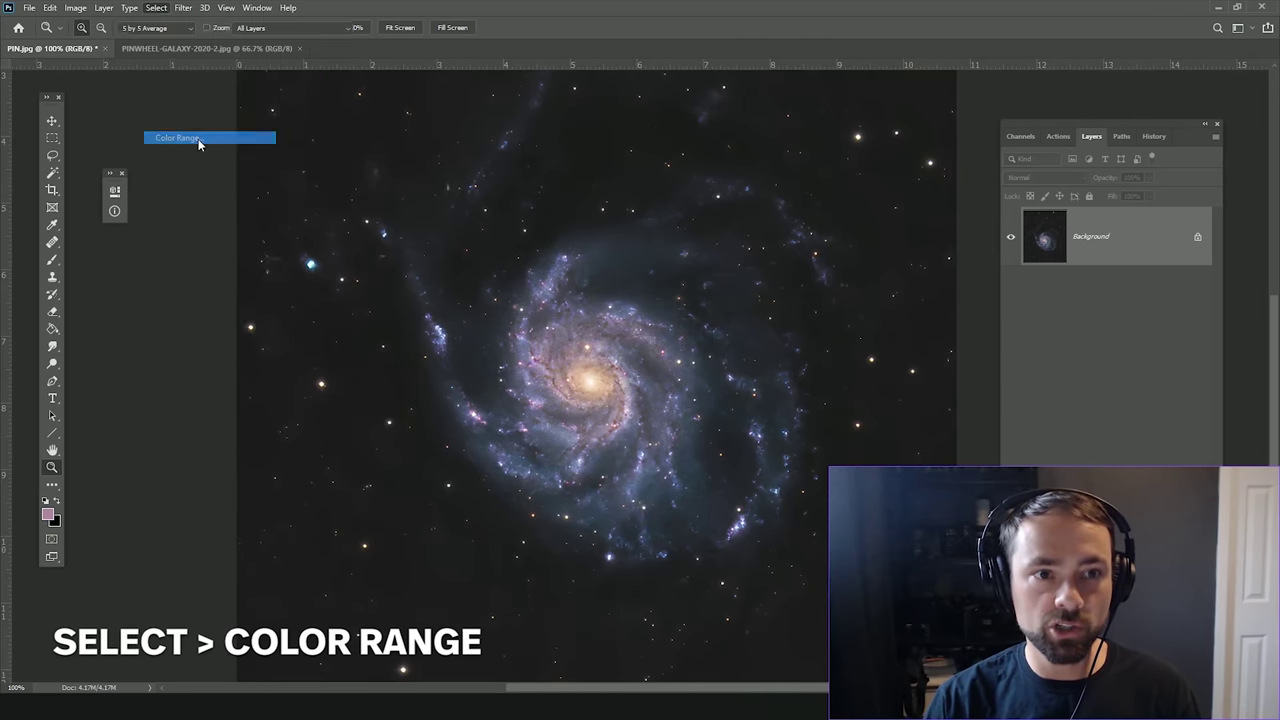
left_click_drag(315, 221, 331, 185)
left_click(330, 206)
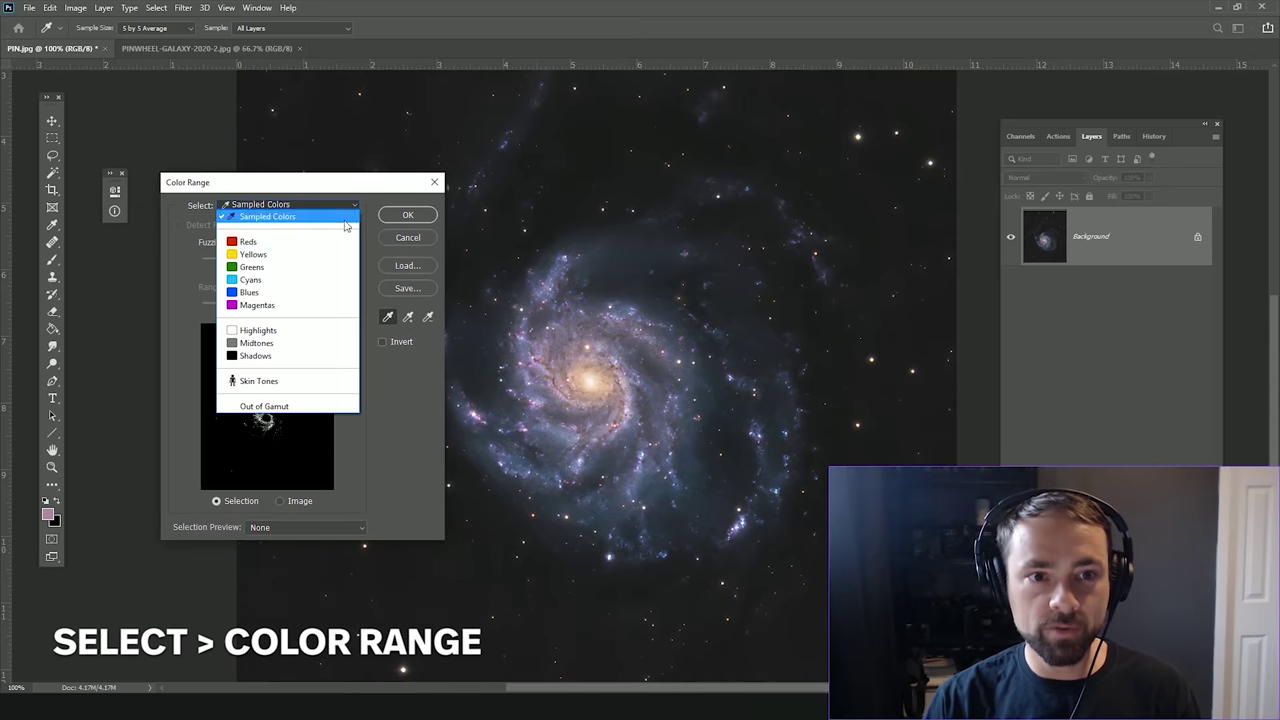
left_click(293, 217)
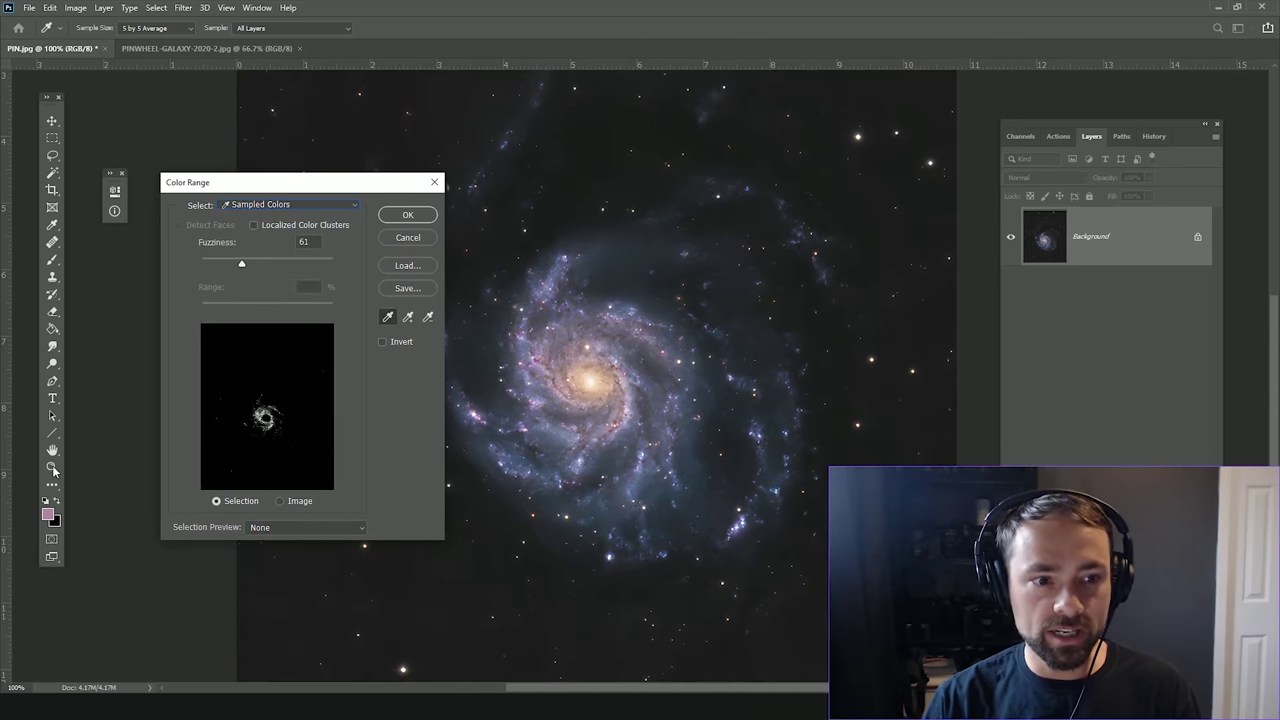
left_click(410, 238)
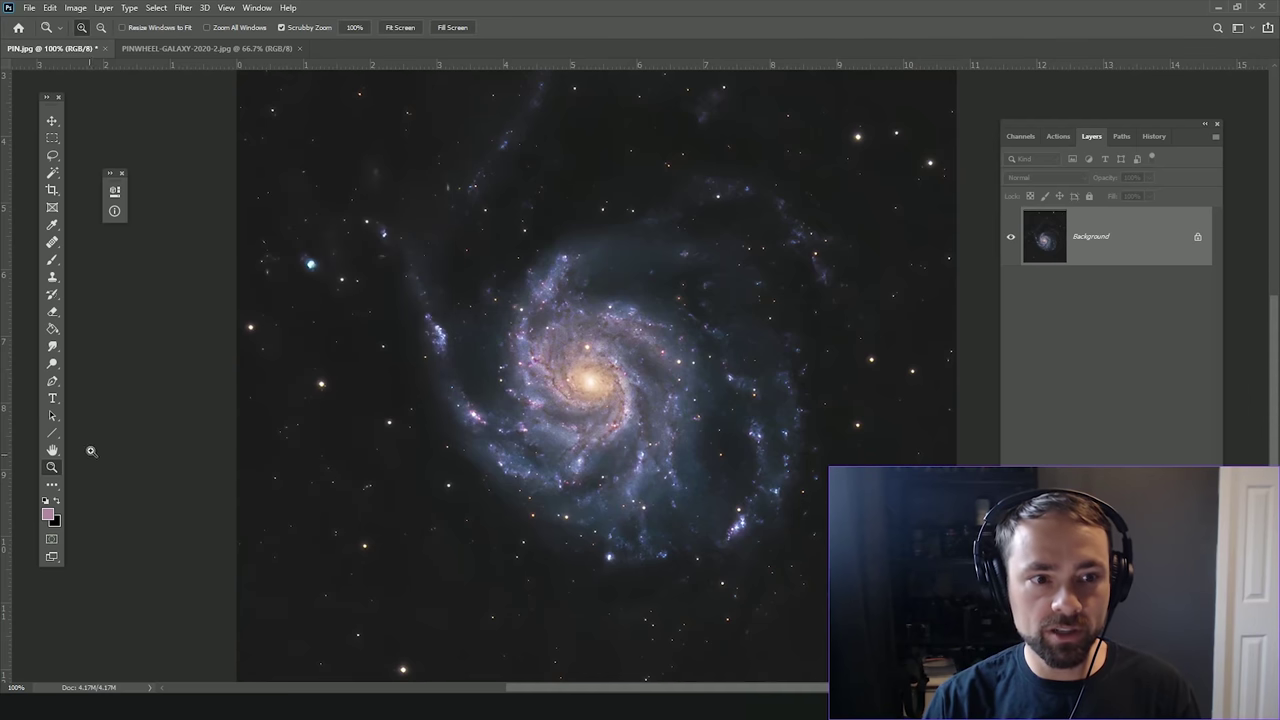
Step: Select the pink and purple regions in the galaxy's spiral arms with Color Range, using Sampled Colors
left_click(653, 437)
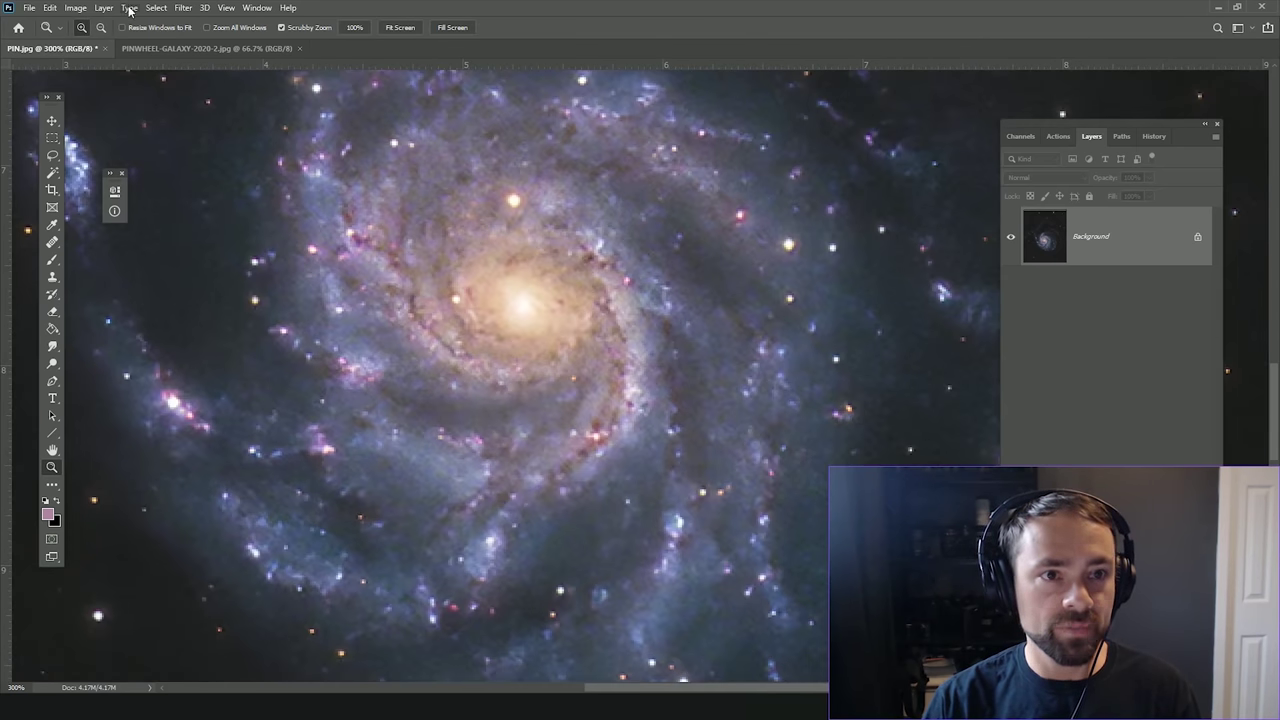
left_click(156, 7)
left_click(228, 140)
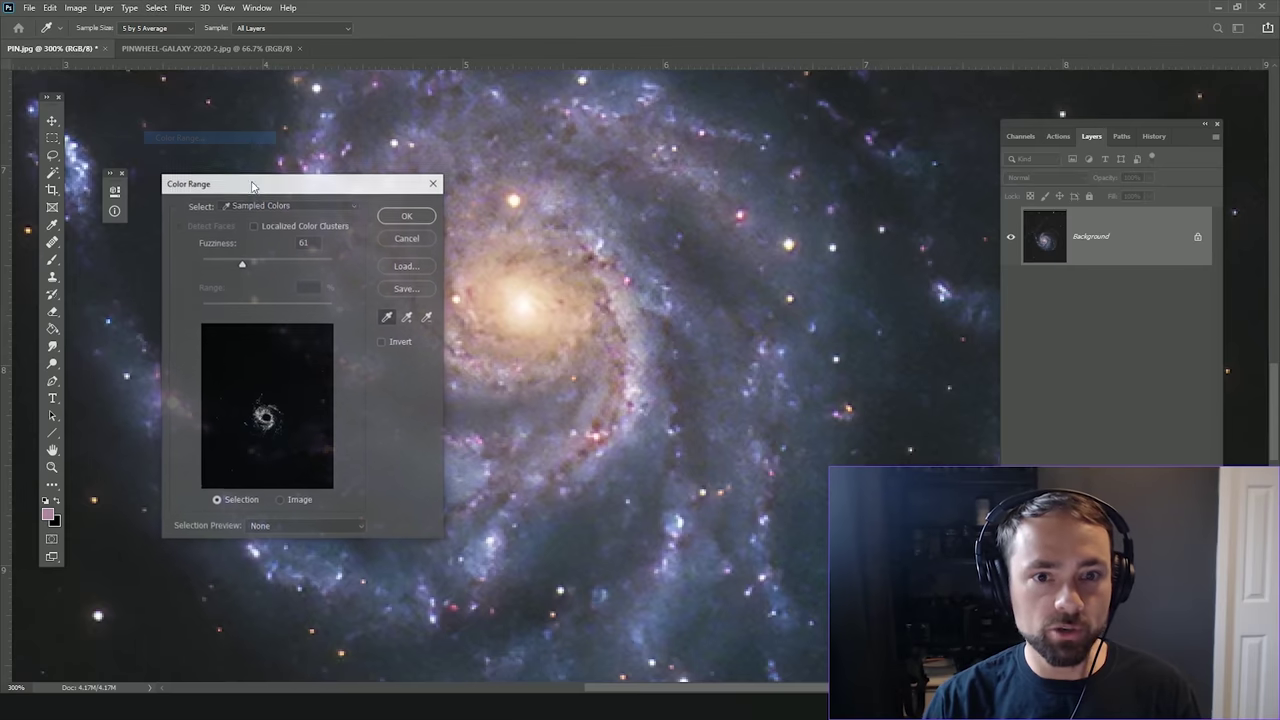
left_click(332, 207)
left_click(296, 214)
left_click_drag(393, 189, 216, 124)
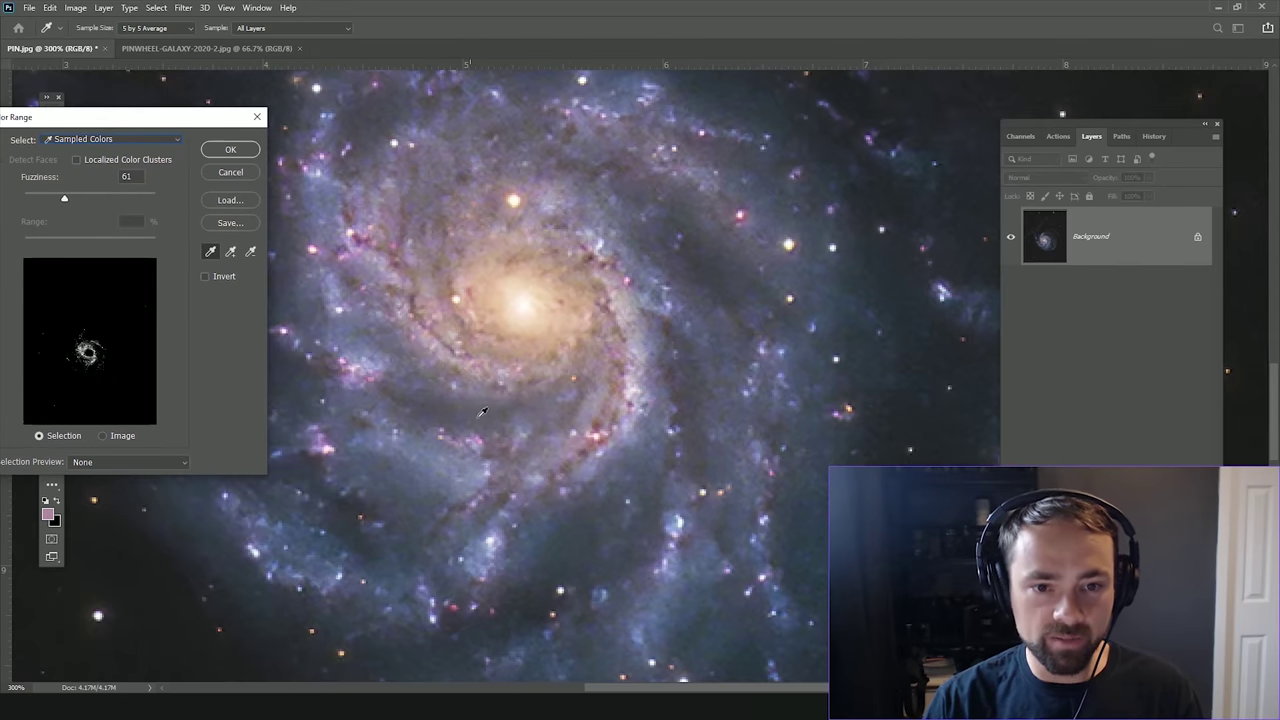
left_click_drag(403, 368, 519, 349)
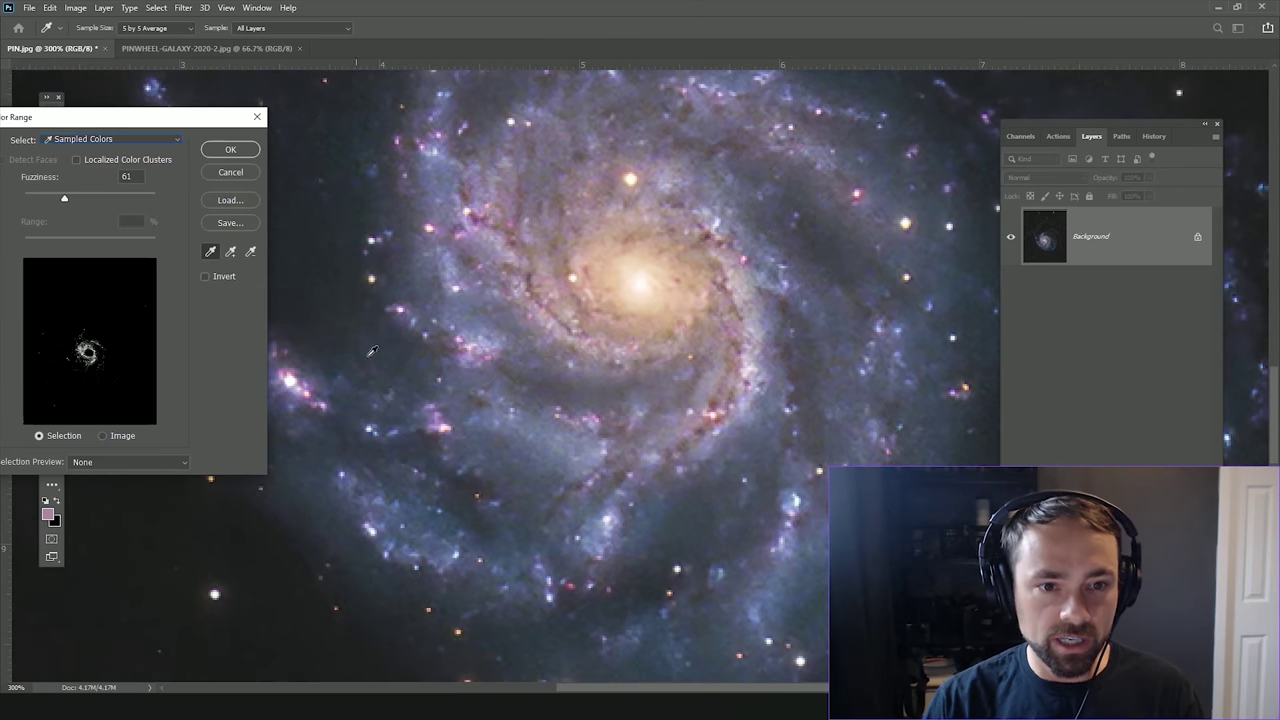
left_click_drag(352, 386, 414, 380)
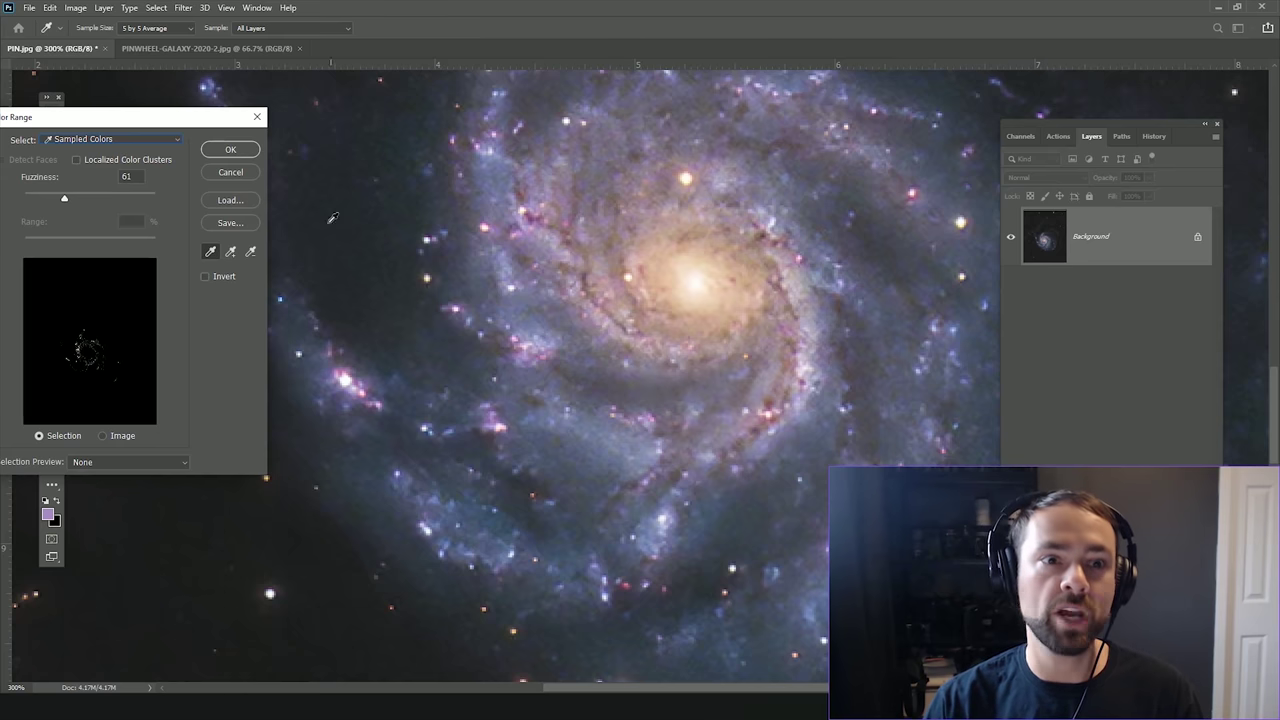
left_click(231, 150)
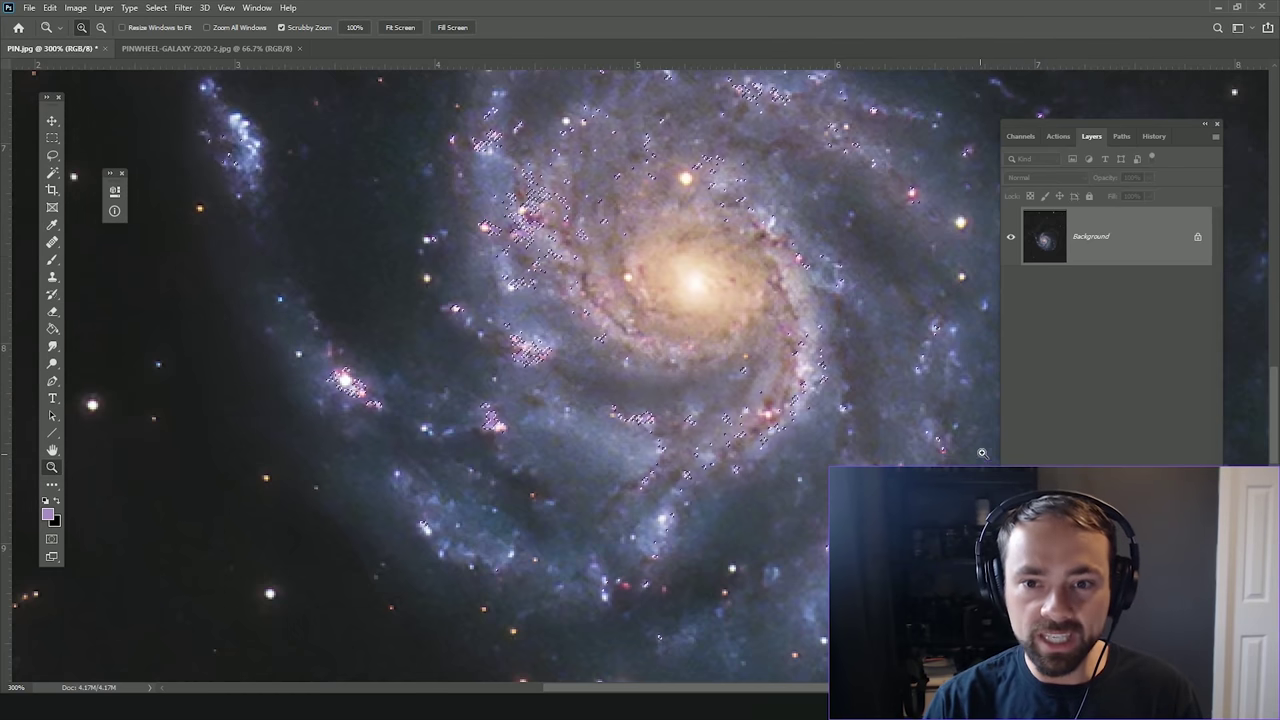
Step: Refine the color selection with Select and Mask, setting its contrast to 20%
left_click(128, 8)
mouse_move(156, 8)
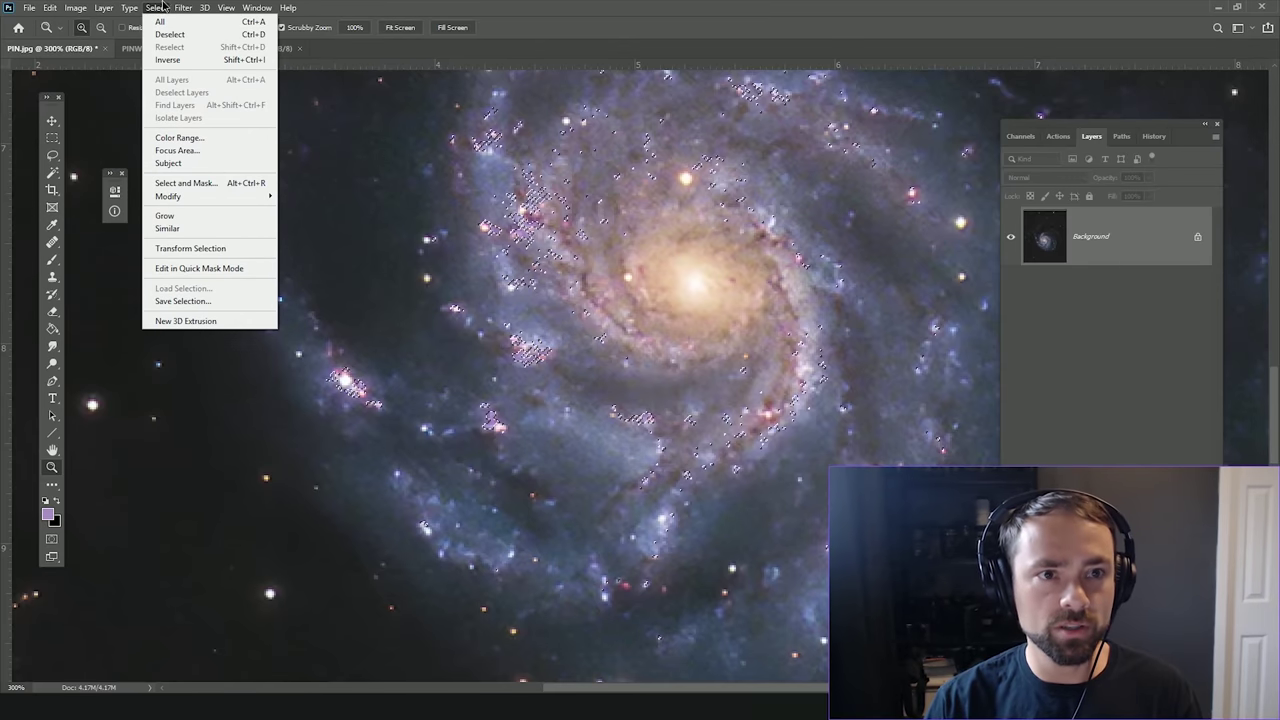
left_click(190, 183)
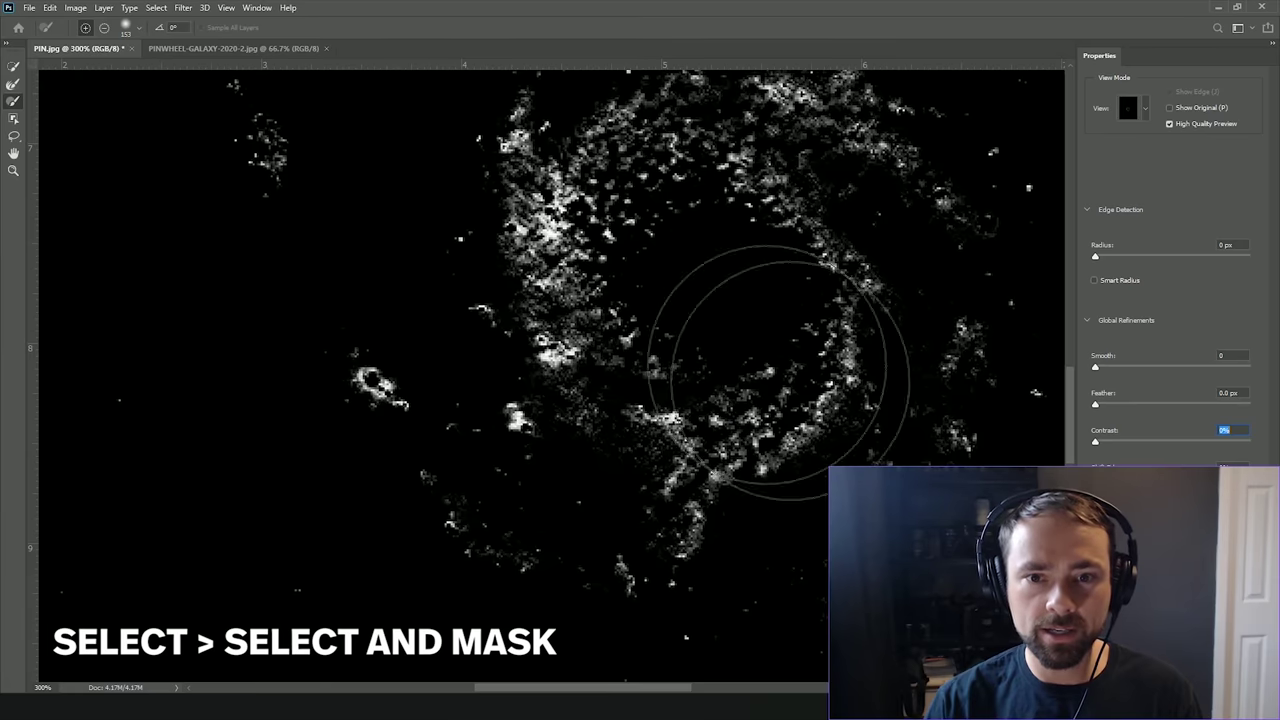
left_click_drag(714, 325, 580, 371)
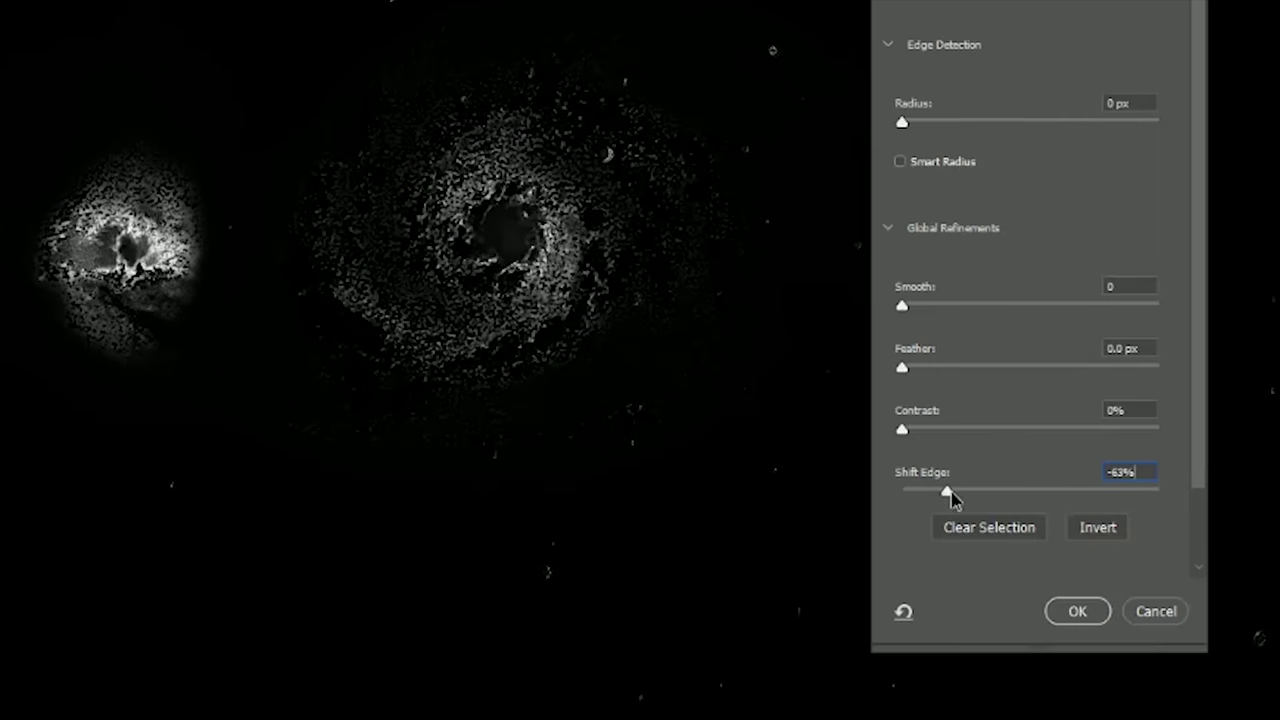
left_click_drag(1124, 483, 1152, 484)
left_click_drag(994, 492, 1042, 492)
left_click_drag(1044, 492, 1045, 492)
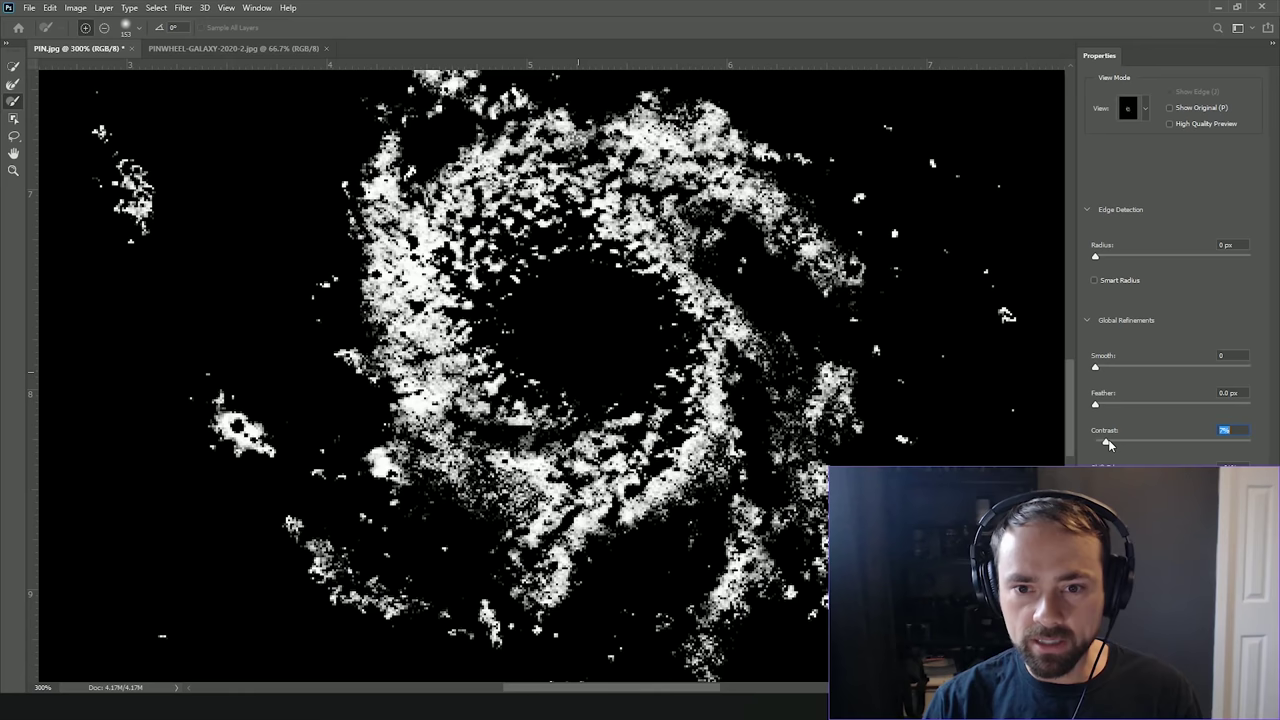
left_click_drag(1108, 443, 1127, 445)
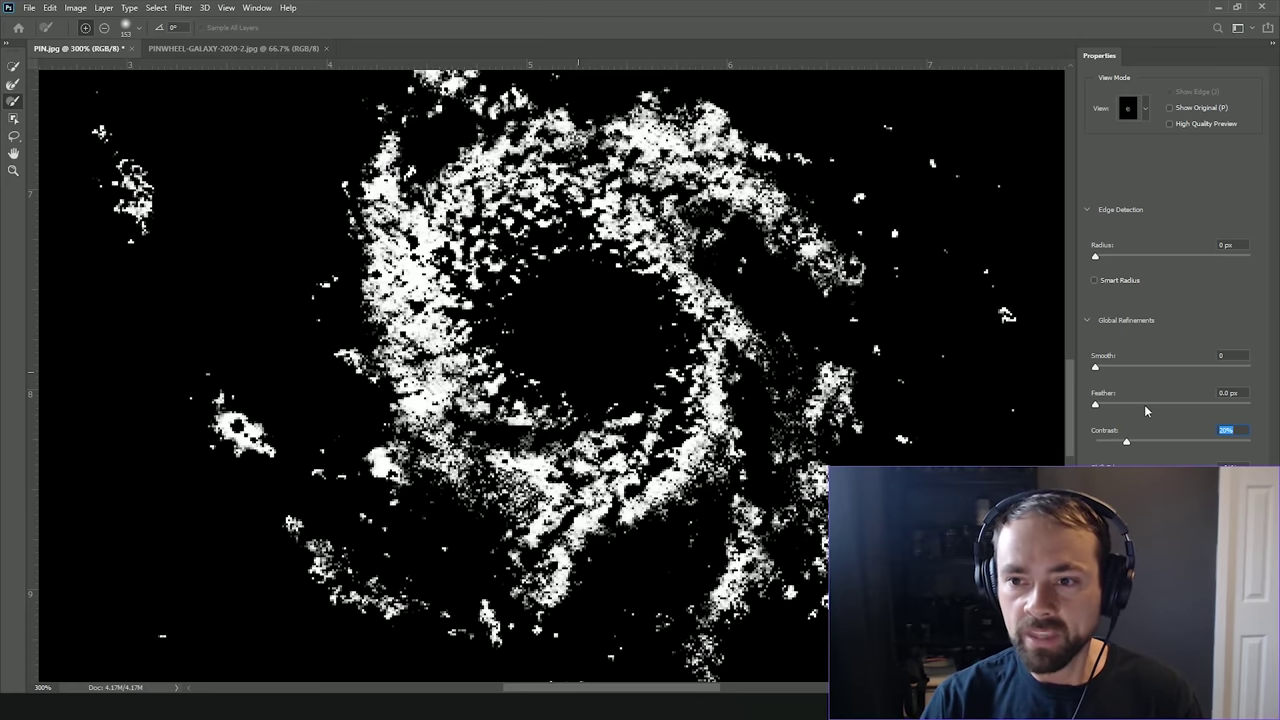
Step: Feather the selection by 2.9 px and apply the refinement
left_click_drag(1095, 404, 1118, 405)
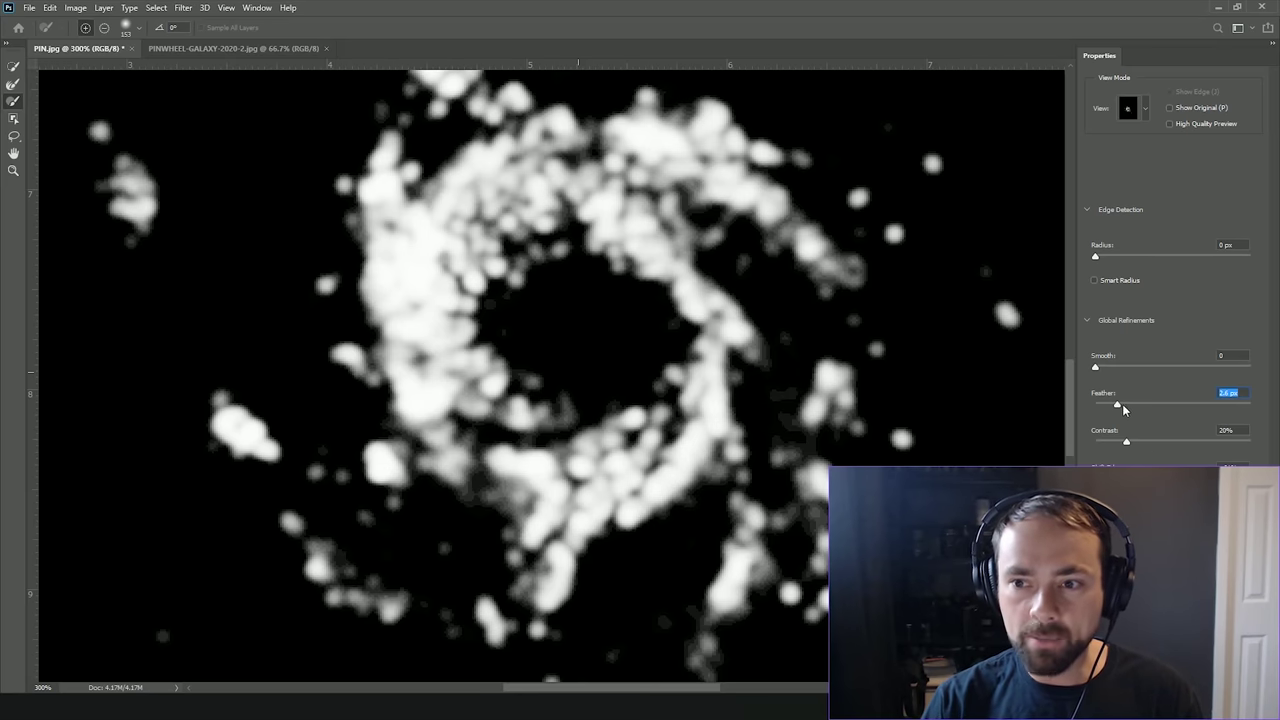
left_click_drag(1117, 405, 1119, 405)
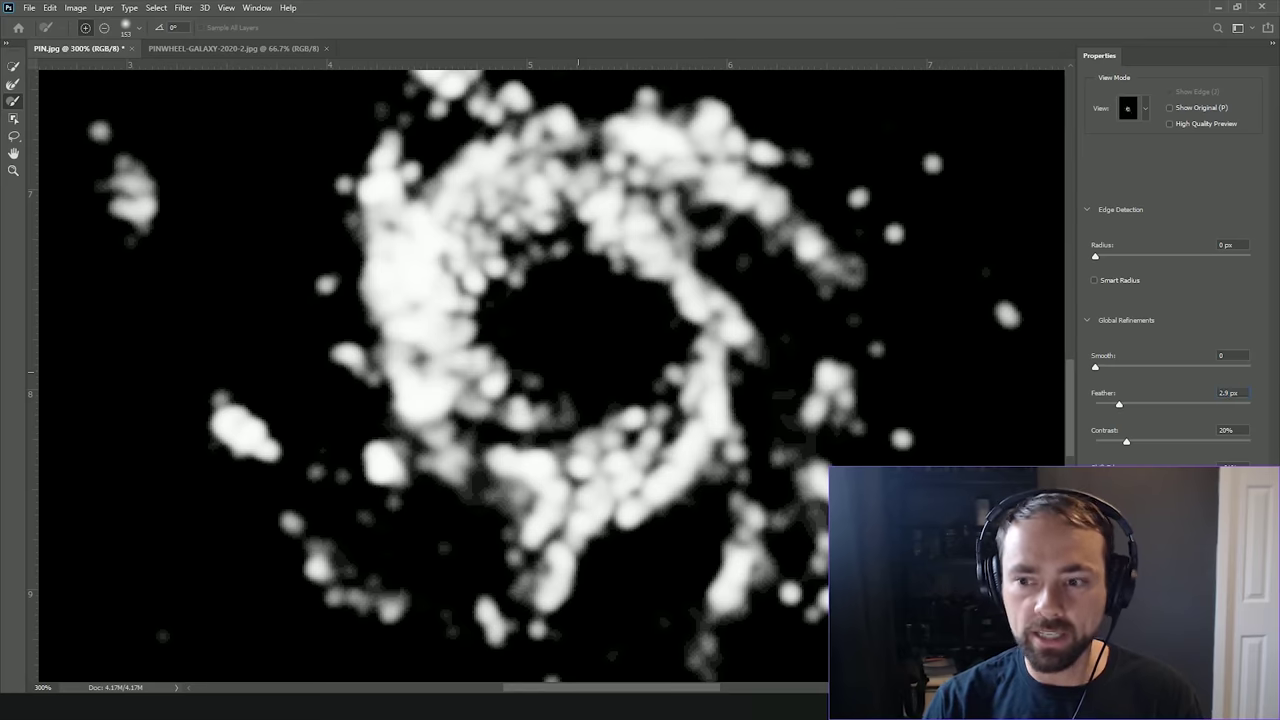
key("Return")
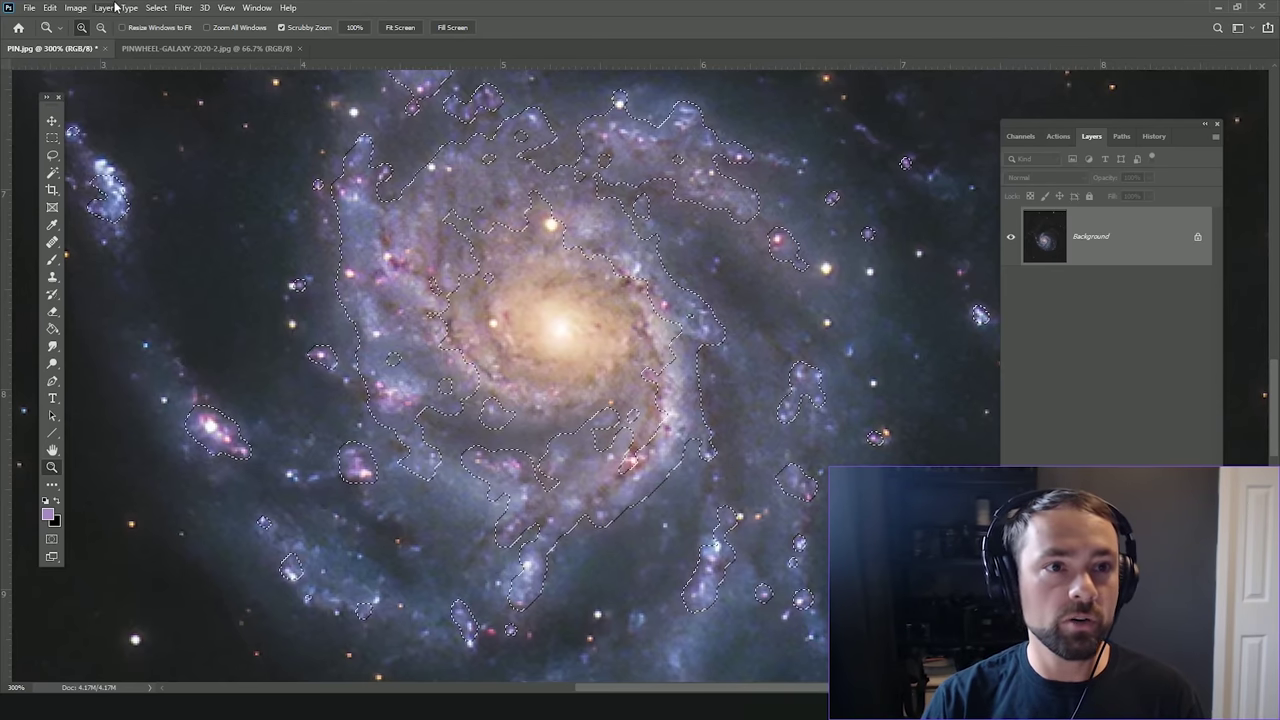
Step: Create a Vibrance adjustment layer masked to the selected galaxy regions, keeping the default layer settings
left_click(107, 8)
mouse_move(175, 188)
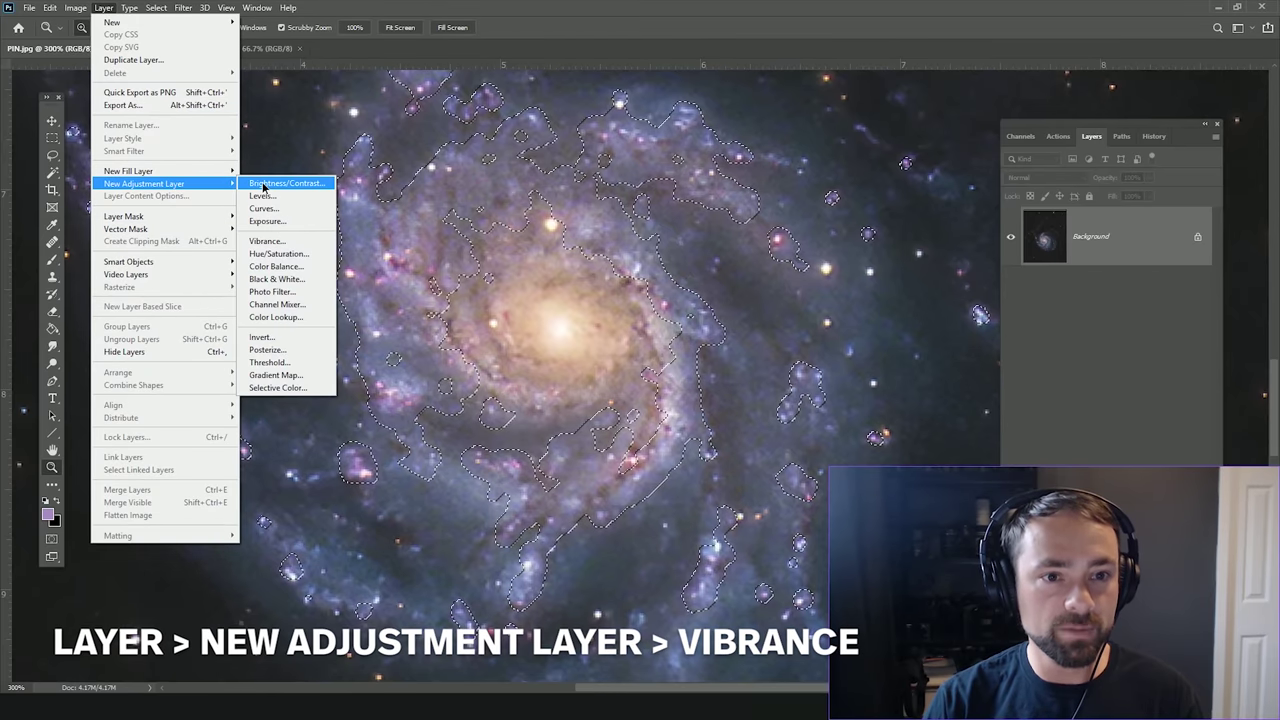
left_click(266, 241)
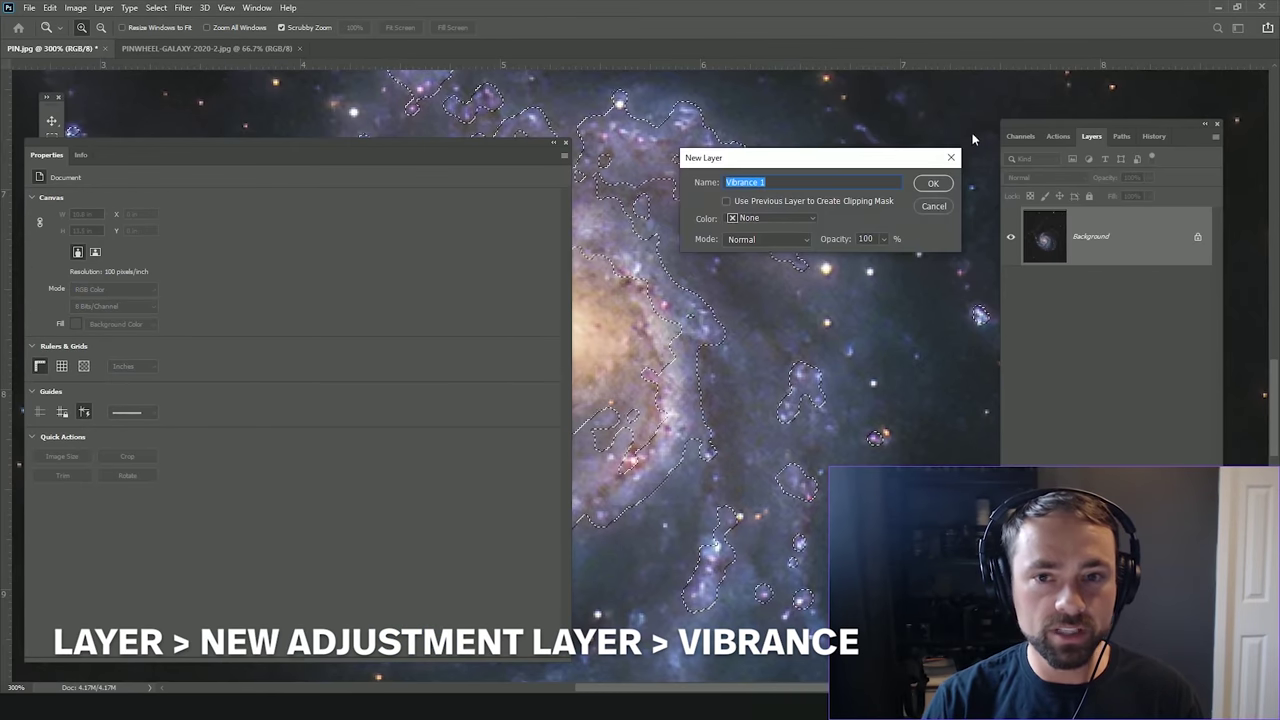
left_click_drag(908, 157, 882, 183)
left_click(811, 206)
left_click(905, 209)
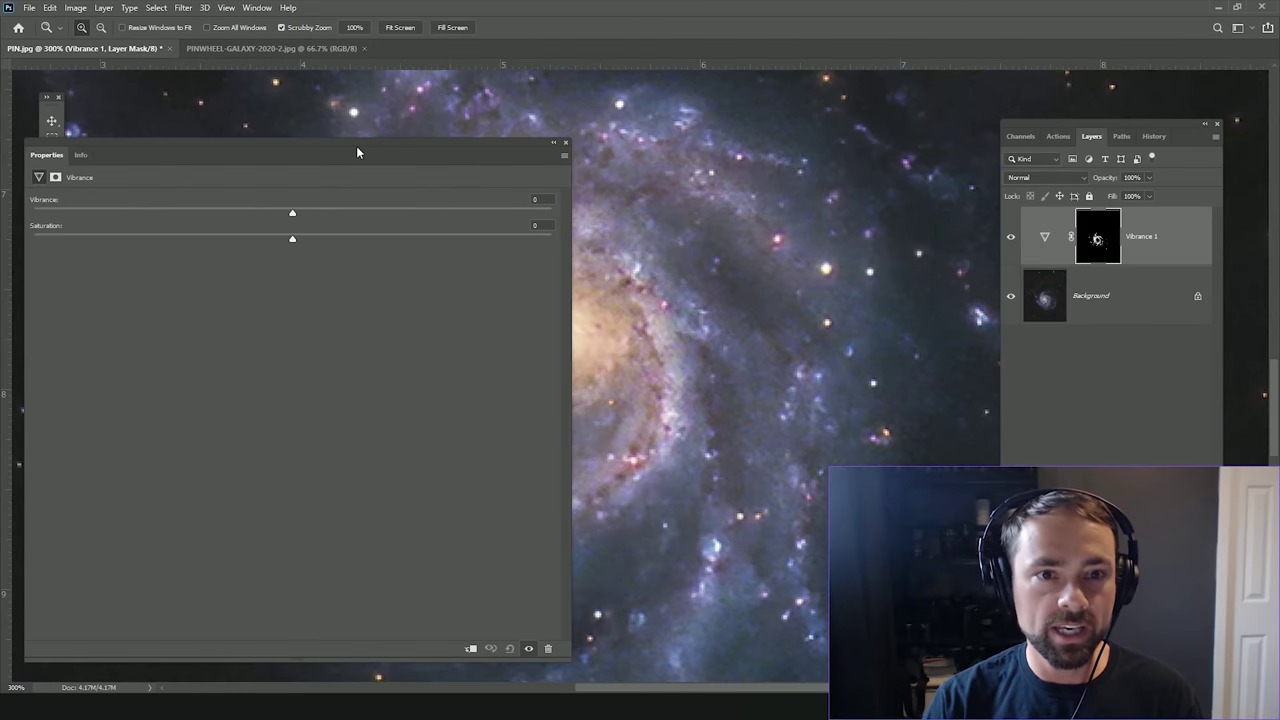
Step: Set the adjustment layer's vibrance to +19 and saturation to +51
left_click_drag(357, 152, 398, 152)
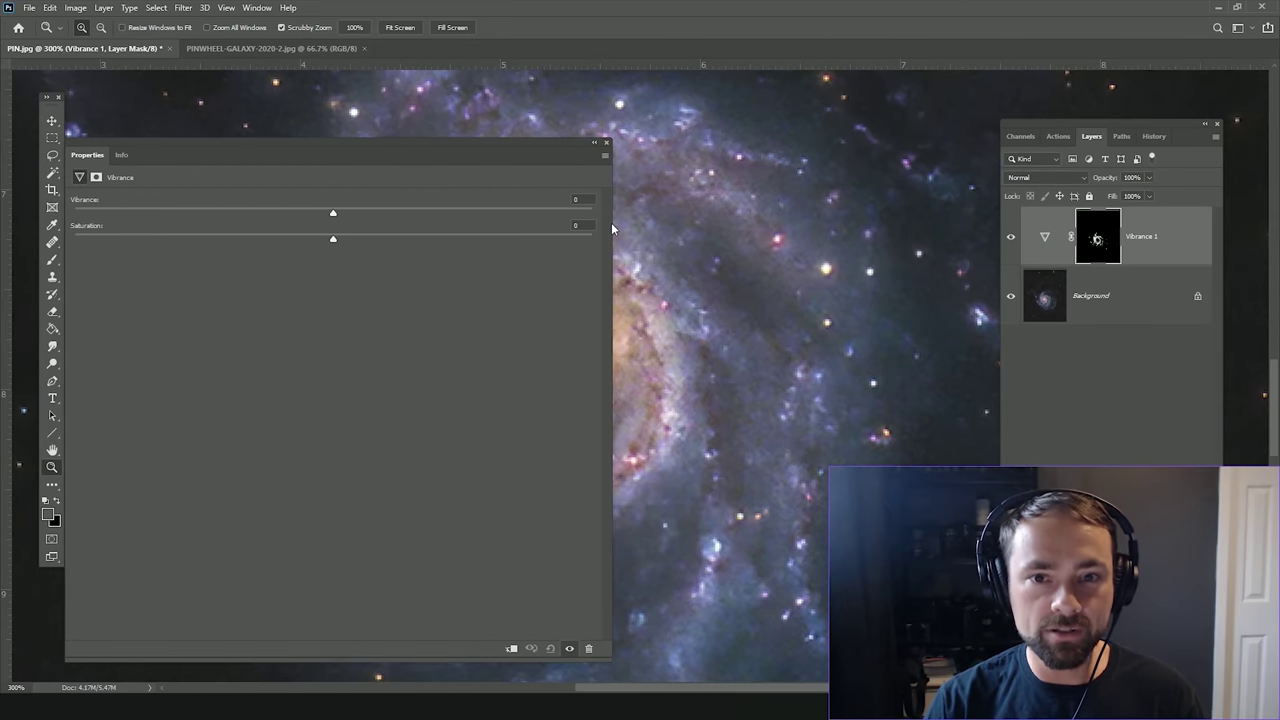
left_click_drag(612, 224, 346, 225)
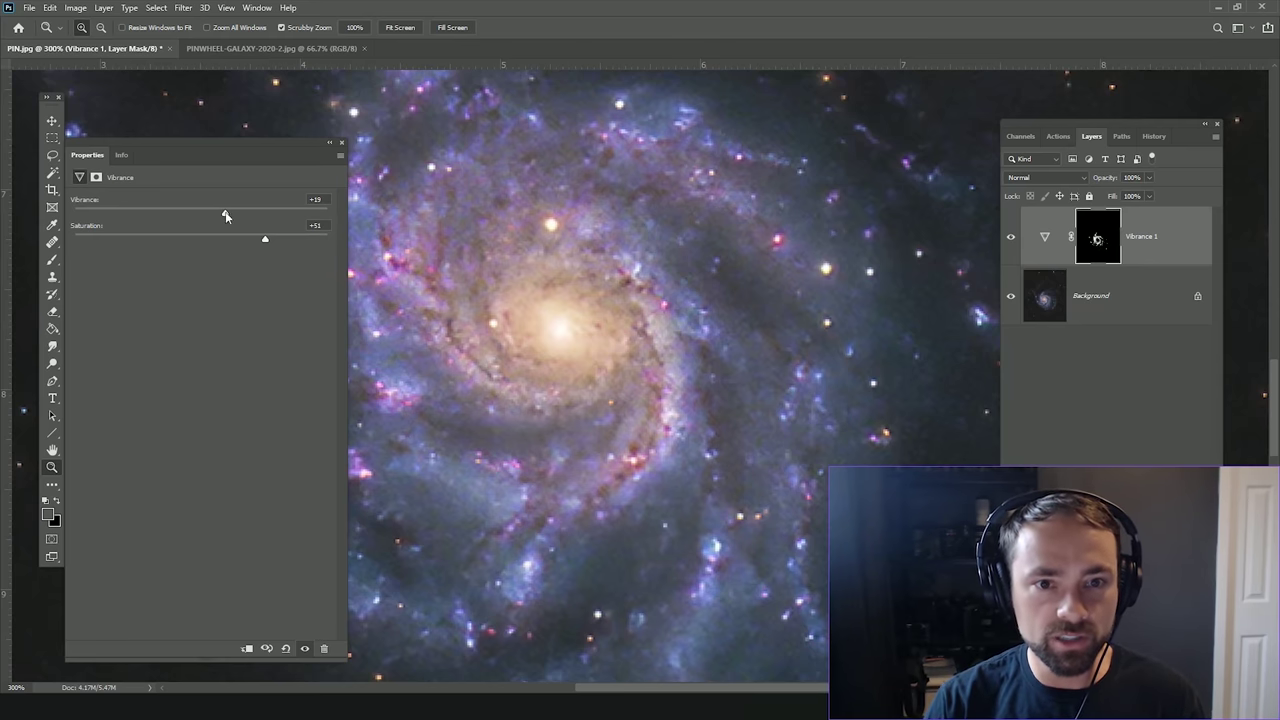
left_click(342, 143)
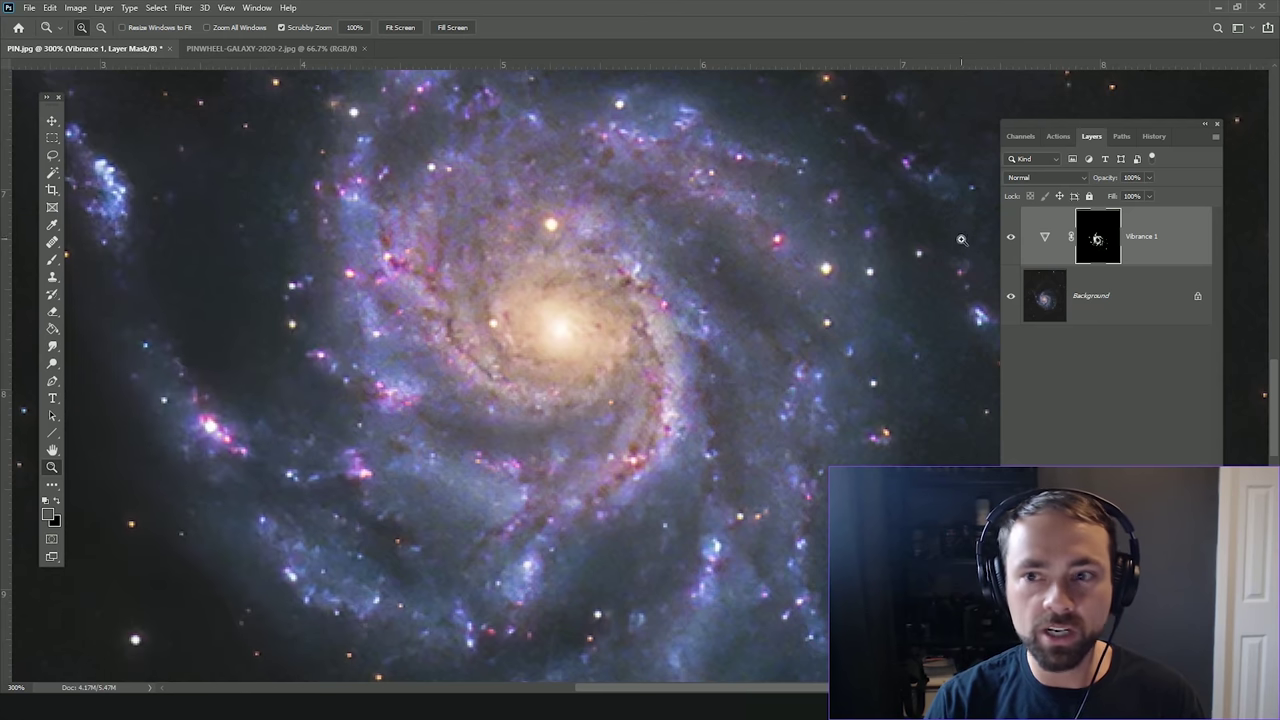
Step: Compare the galaxy with and without the Vibrance adjustment at different zoom levels
left_click_drag(1109, 124, 1029, 138)
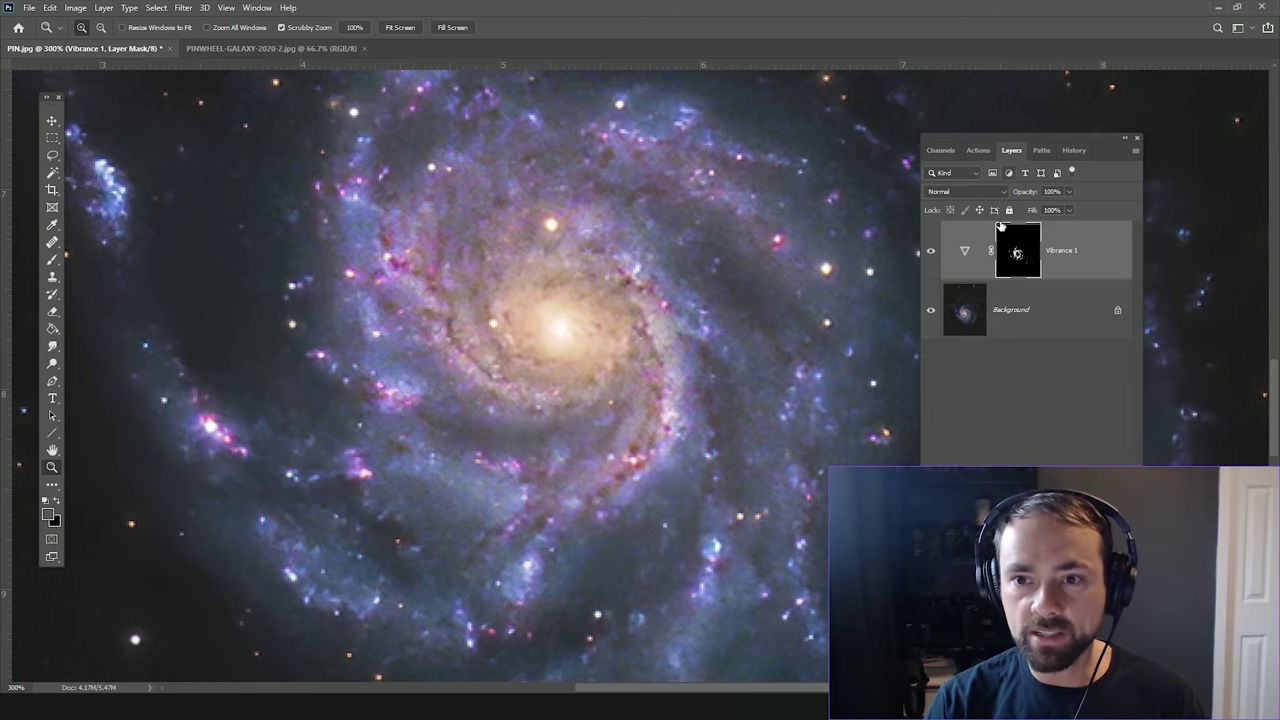
left_click(931, 251)
key("ctrl+minus")
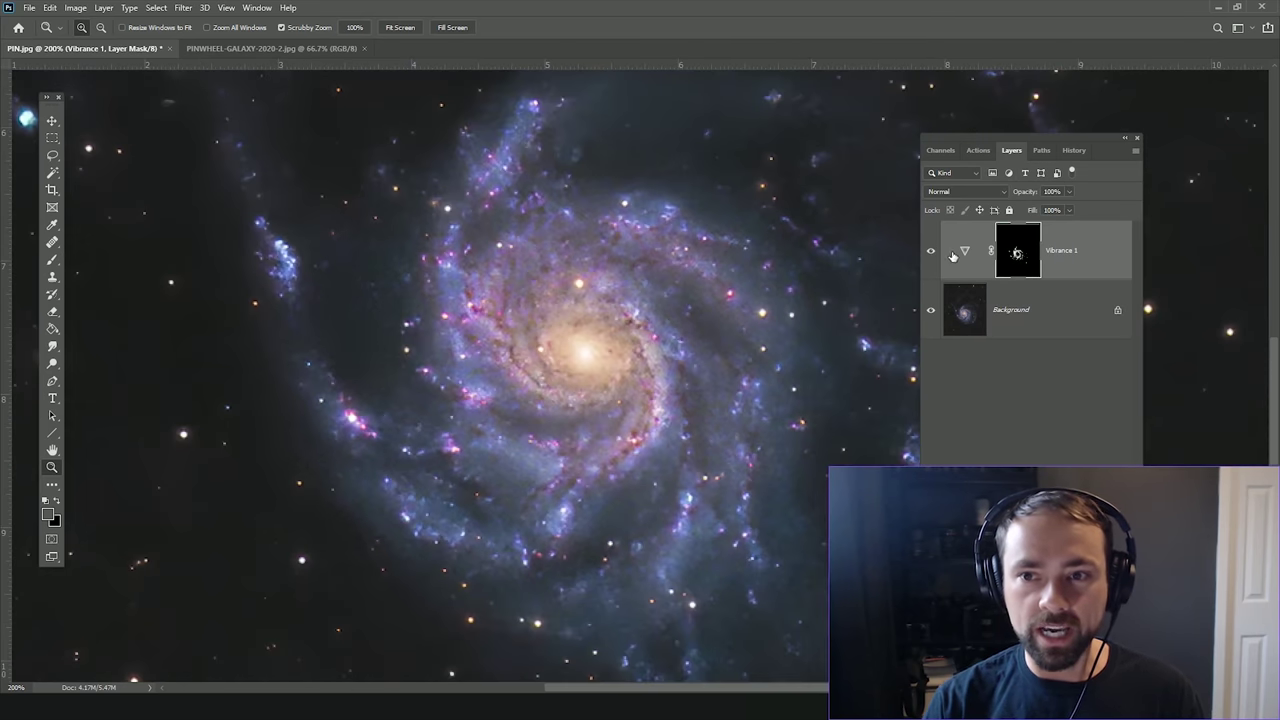
left_click(931, 251)
left_click(931, 251)
left_click(719, 374, "alt")
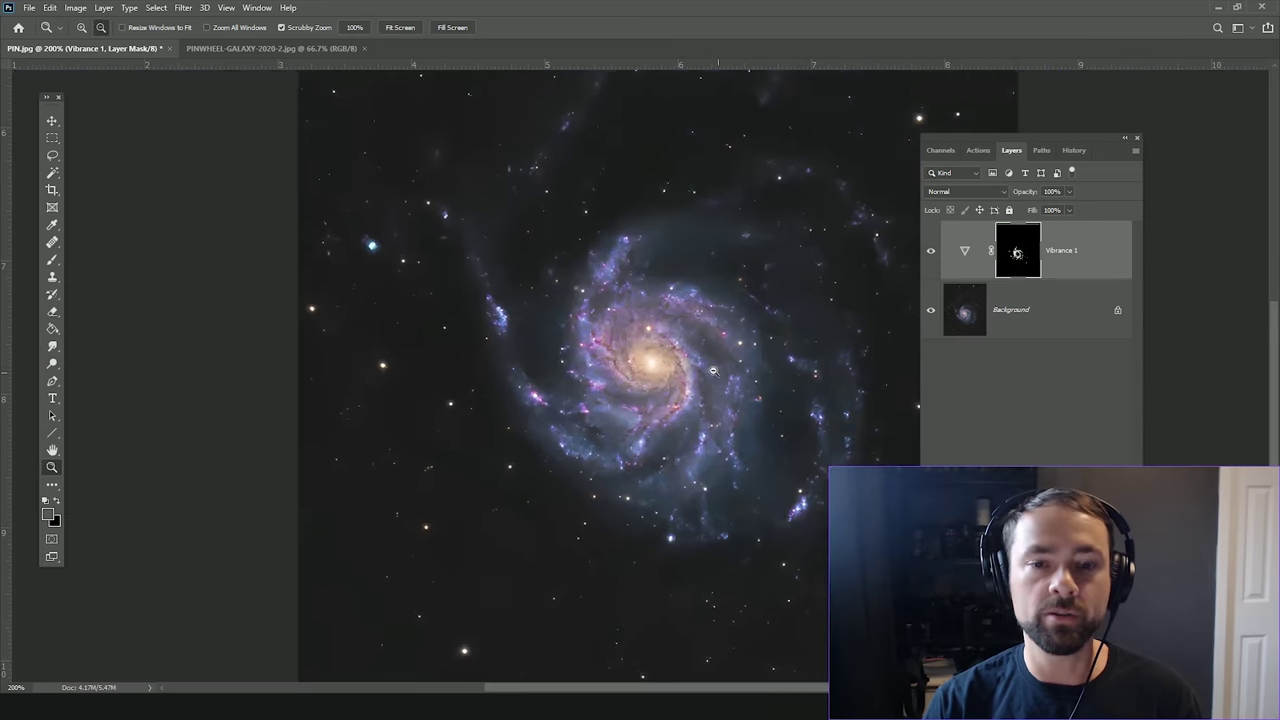
left_click(743, 416)
left_click(675, 406)
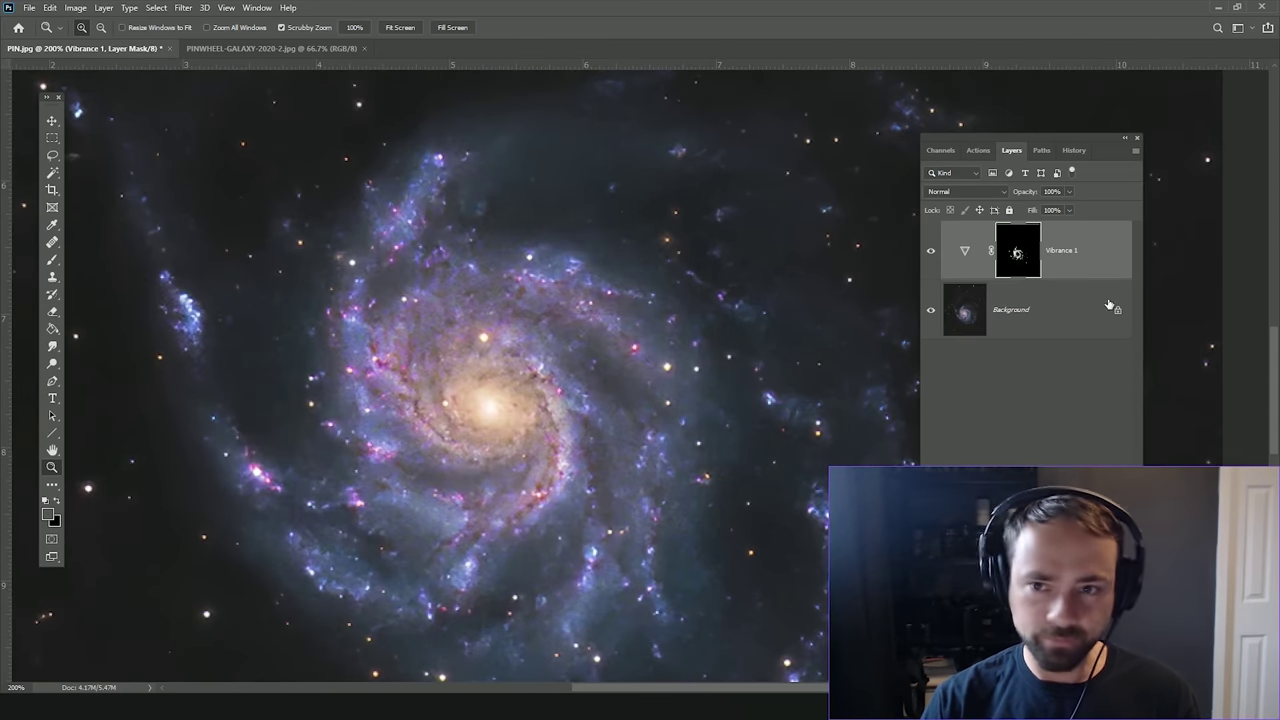
left_click(931, 251)
left_click(931, 251)
left_click(688, 427, "alt")
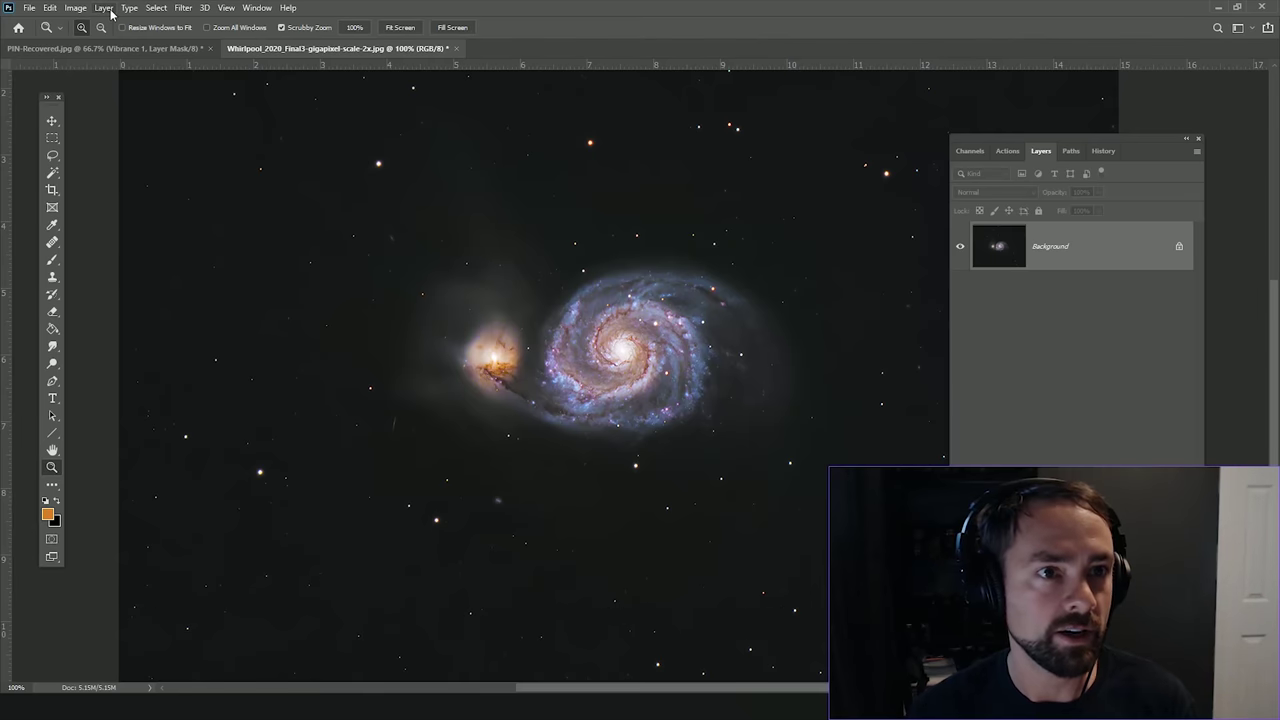
left_click(157, 8)
left_click(179, 137)
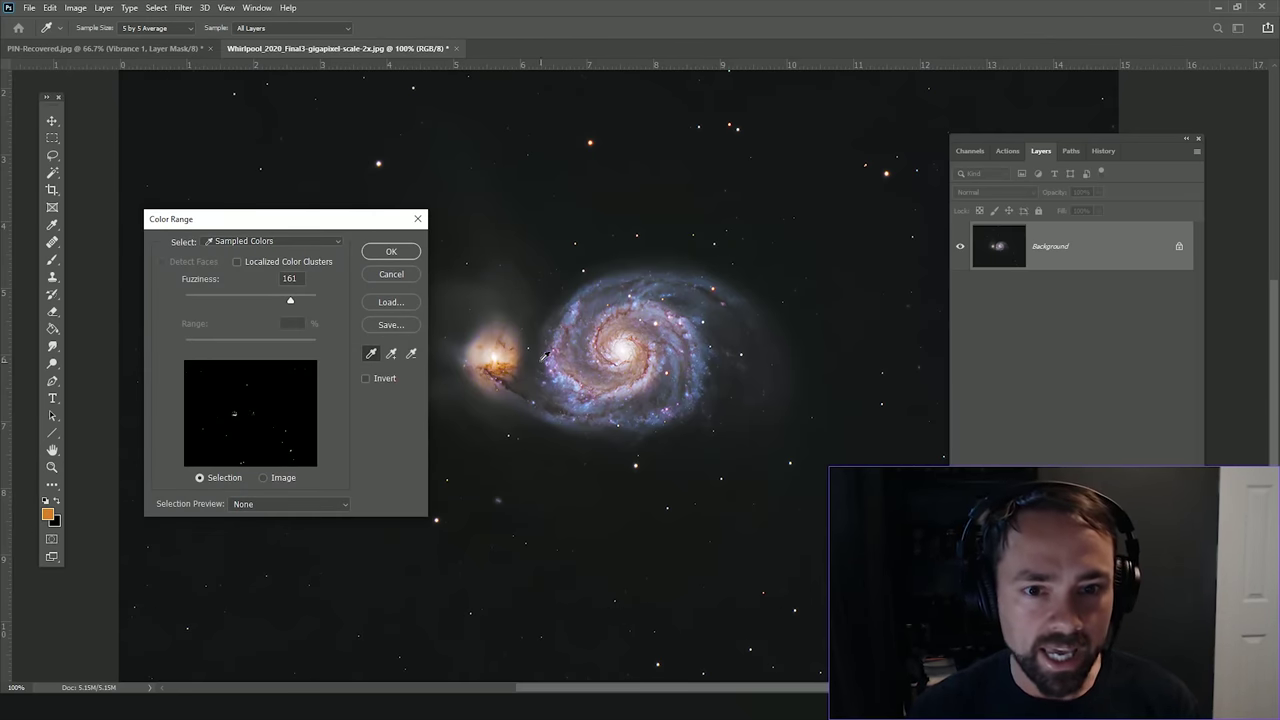
left_click(323, 243)
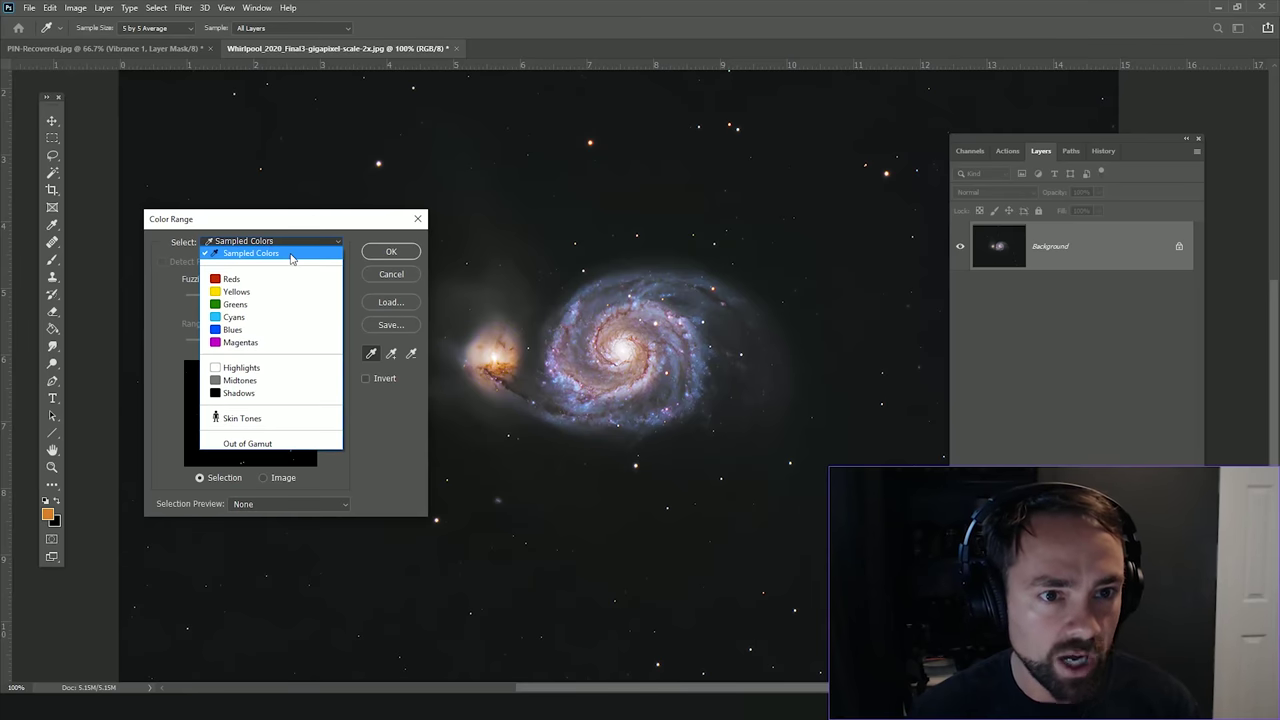
left_click(291, 256)
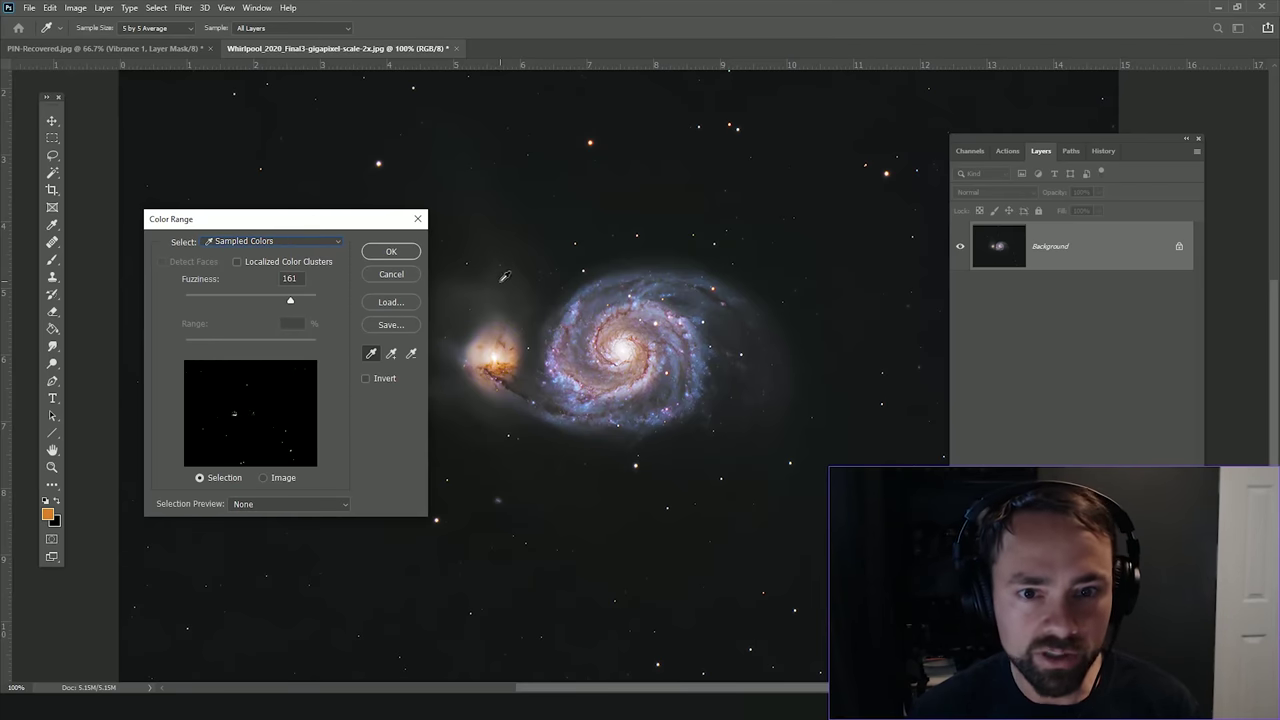
left_click_drag(640, 194, 651, 271)
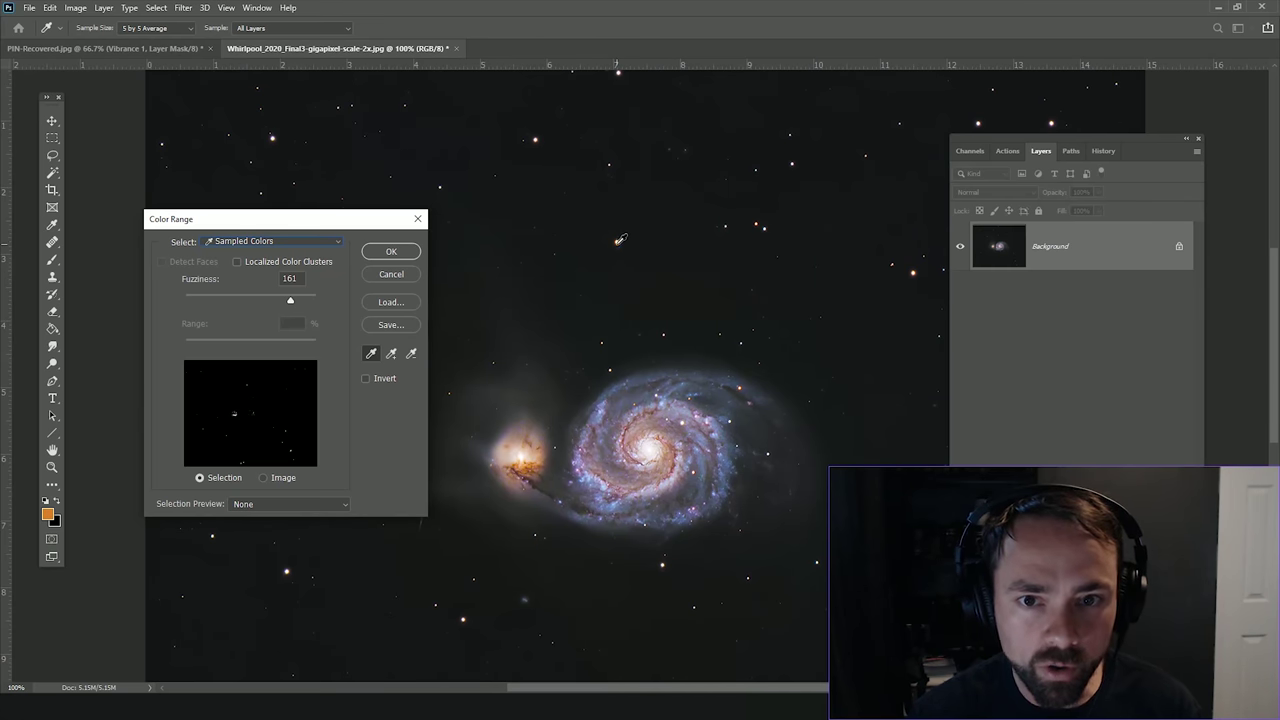
left_click(617, 241)
left_click(417, 274)
key("z")
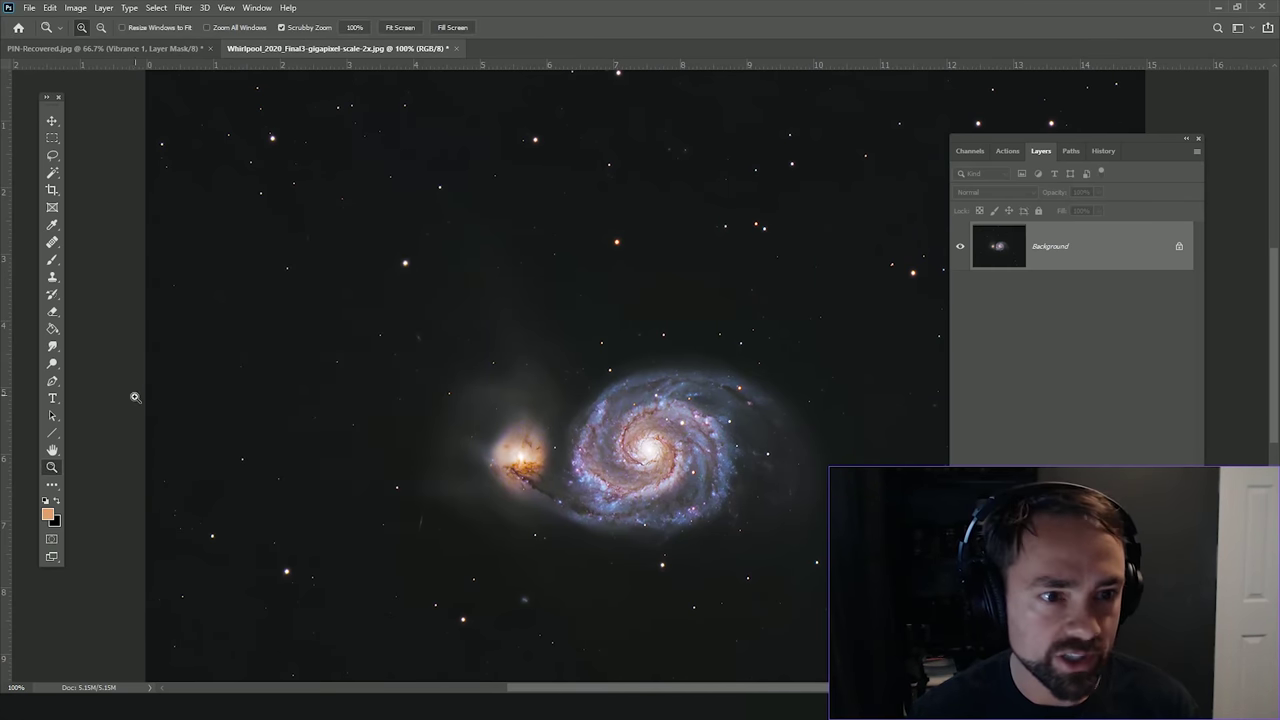
Step: Select the warm tones with Color Range by sampling the bright orange star above the spiral galaxy
left_click(679, 213)
left_click(569, 291)
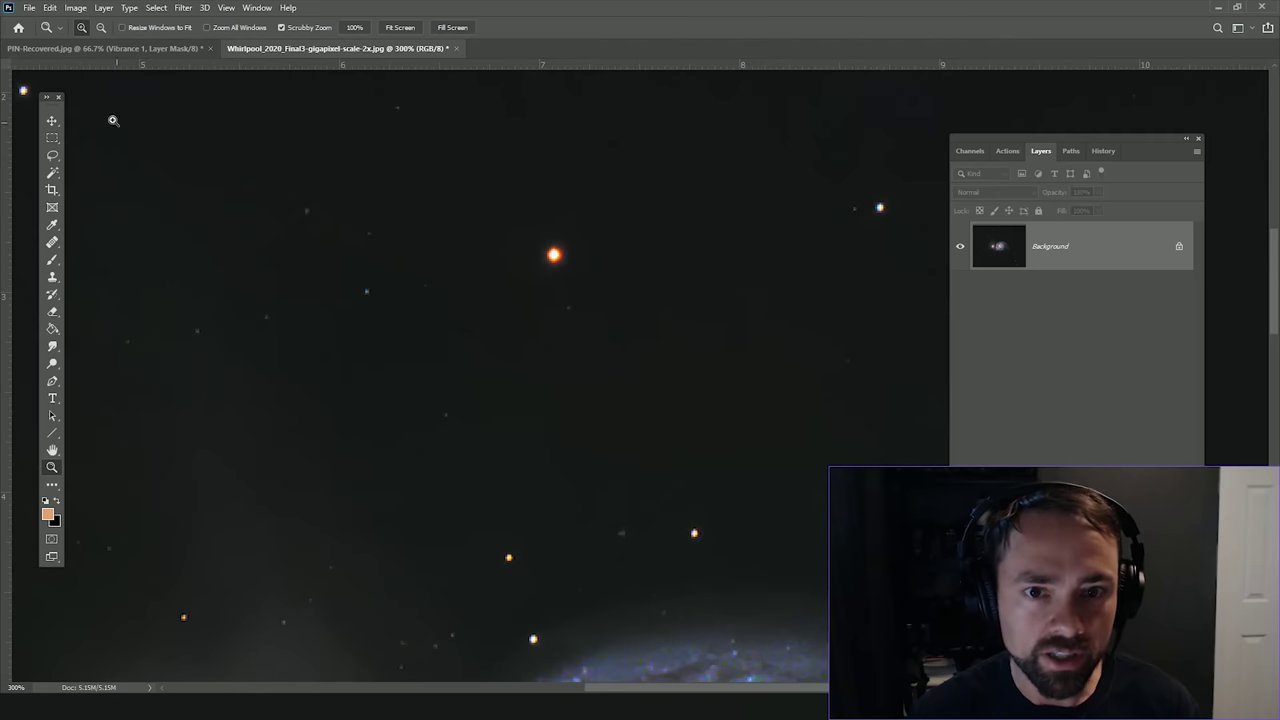
left_click(155, 8)
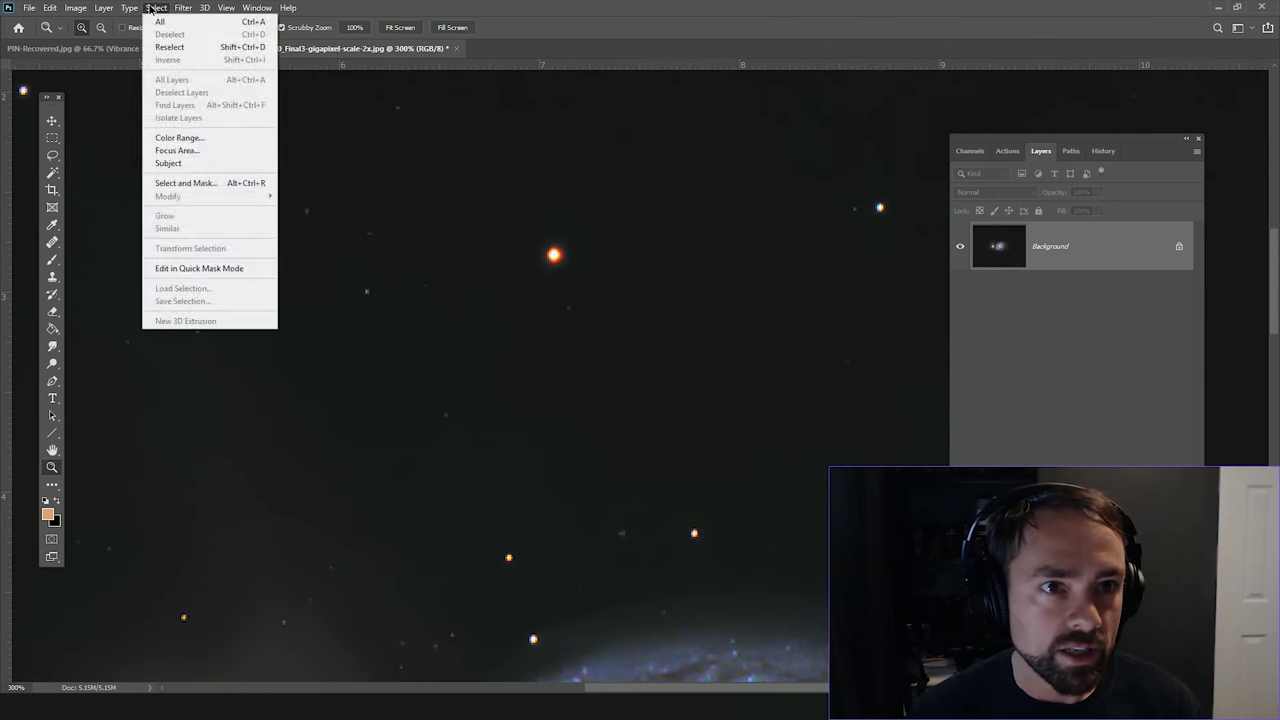
left_click(200, 140)
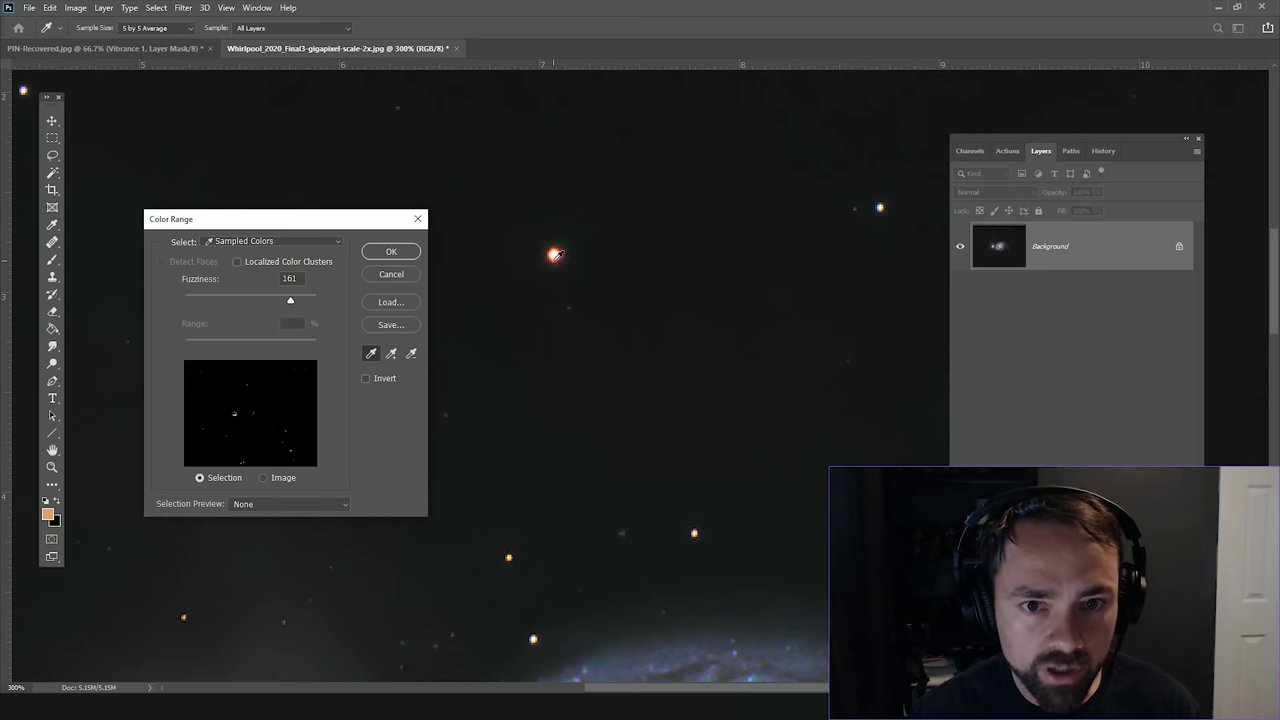
left_click(556, 255)
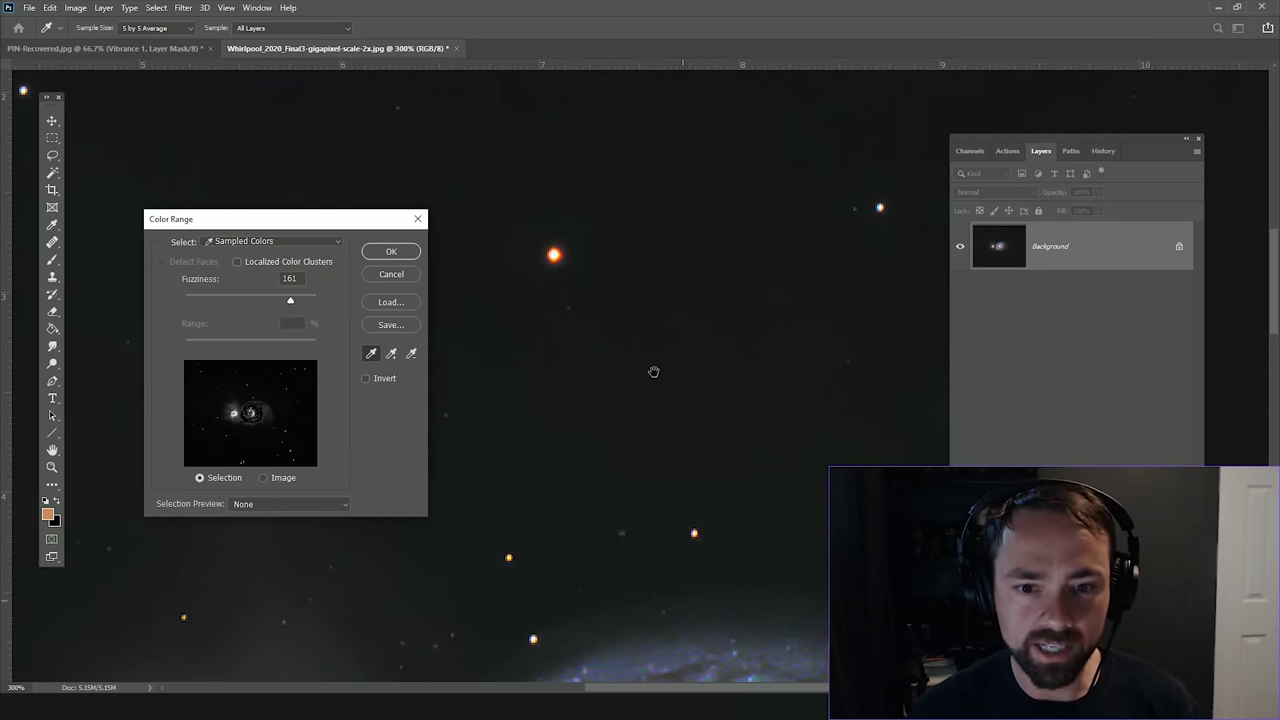
left_click_drag(653, 199, 706, 167)
left_click_drag(440, 240, 600, 331)
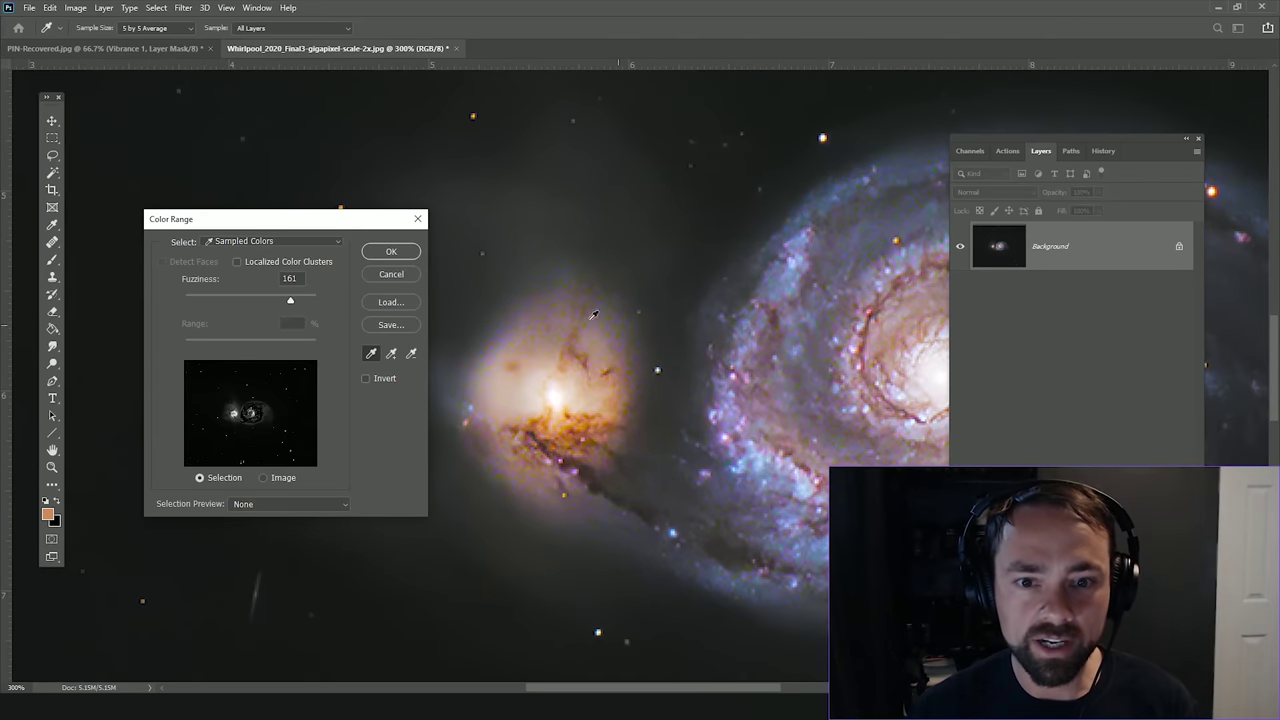
left_click_drag(748, 413, 787, 421)
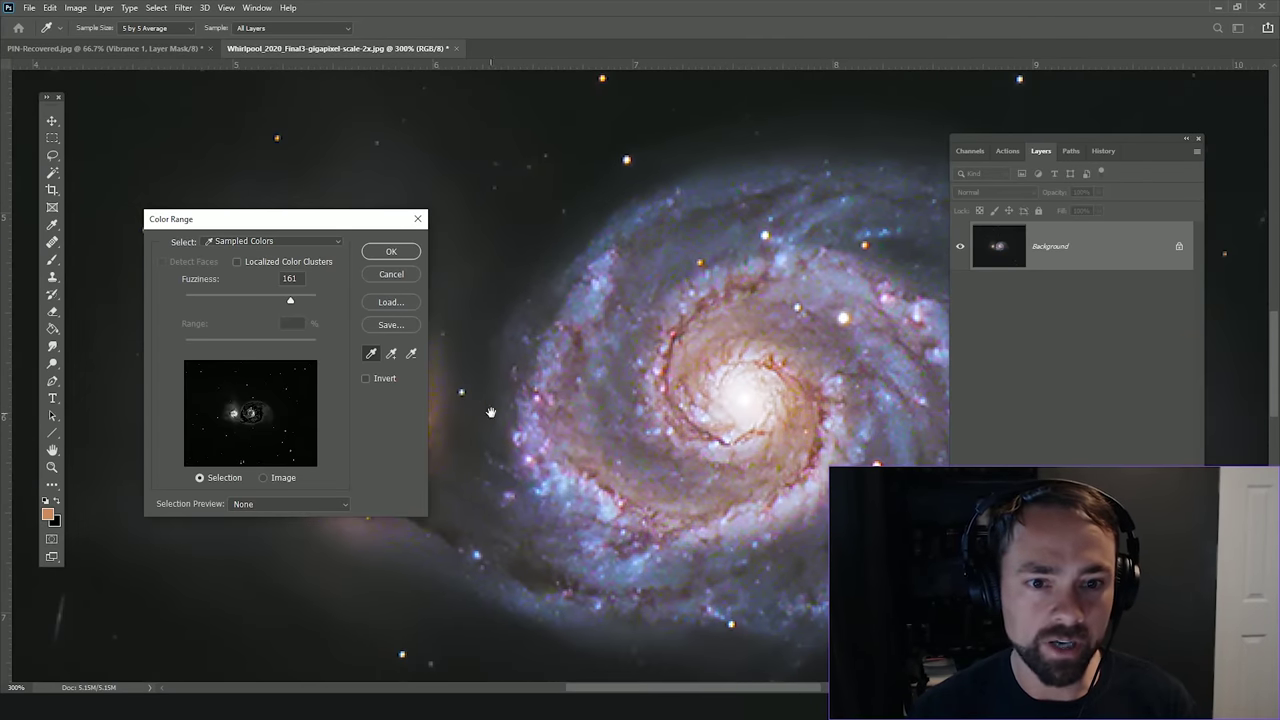
left_click_drag(492, 412, 664, 427)
left_click_drag(808, 281, 509, 246)
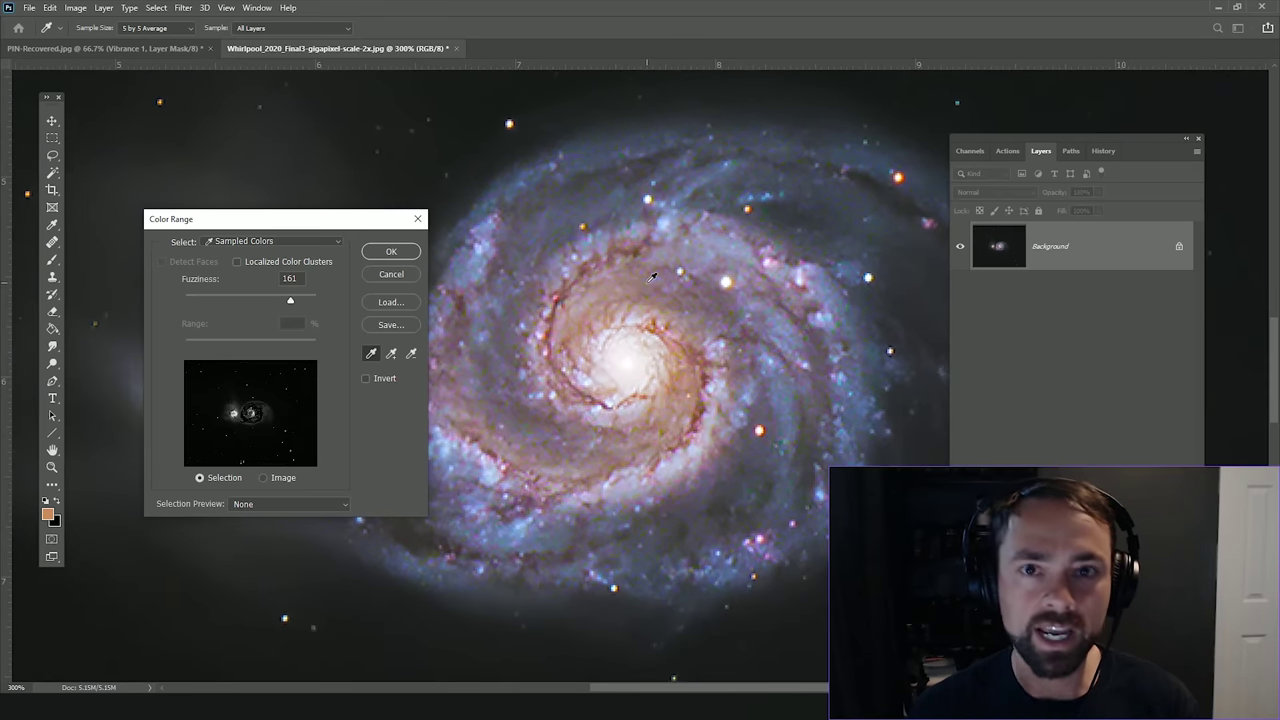
left_click(391, 251)
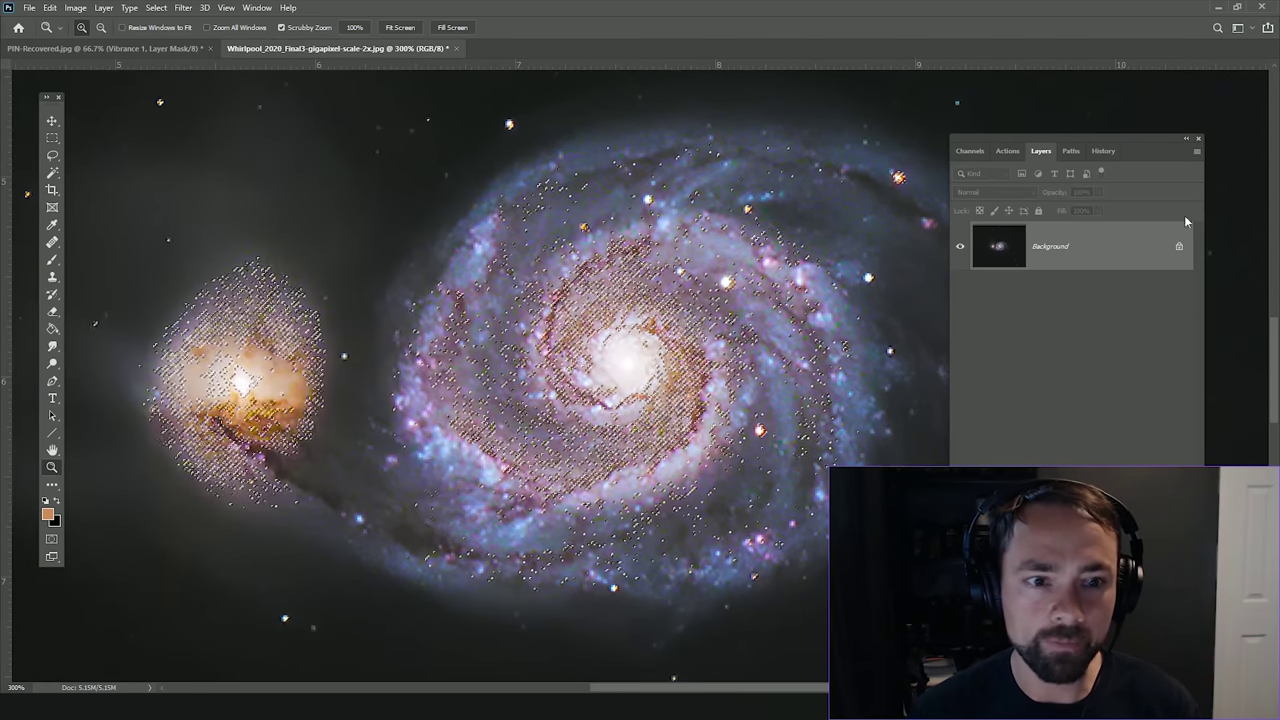
Step: Refine the selection in Select and Mask, setting its contrast to 40%
left_click(640, 334, "alt")
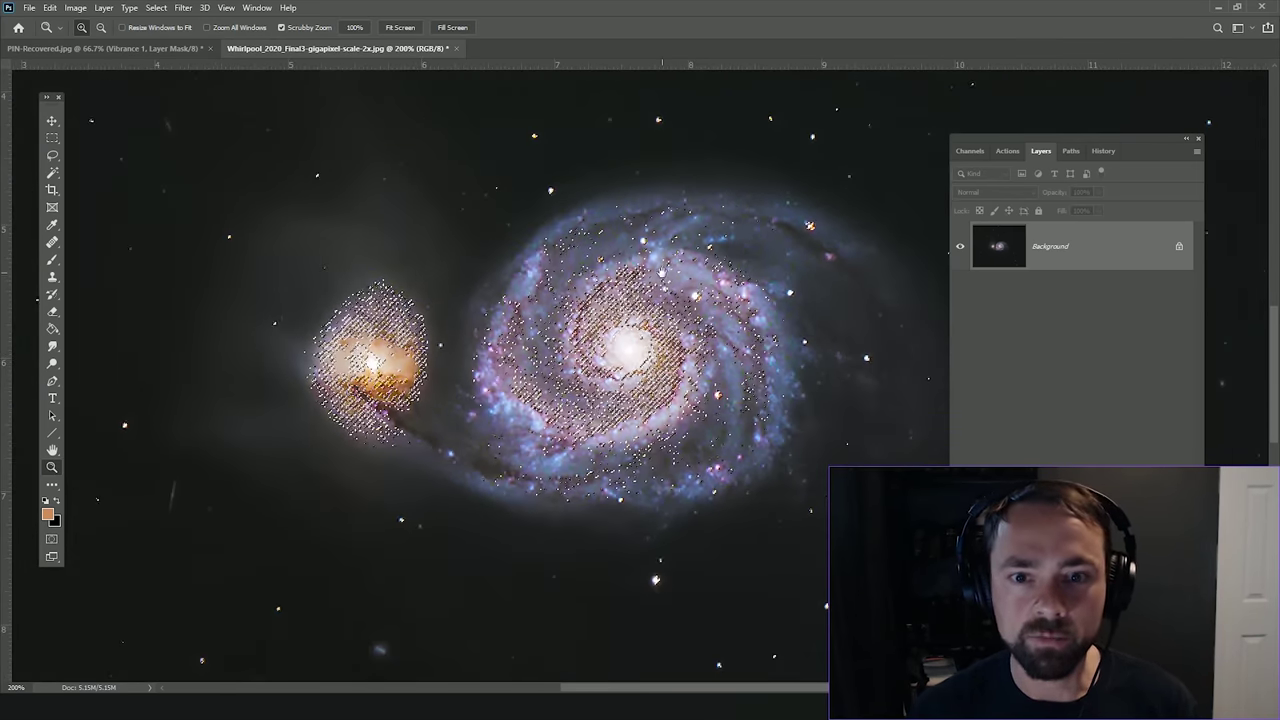
left_click_drag(714, 293, 703, 347)
left_click(703, 347, "alt")
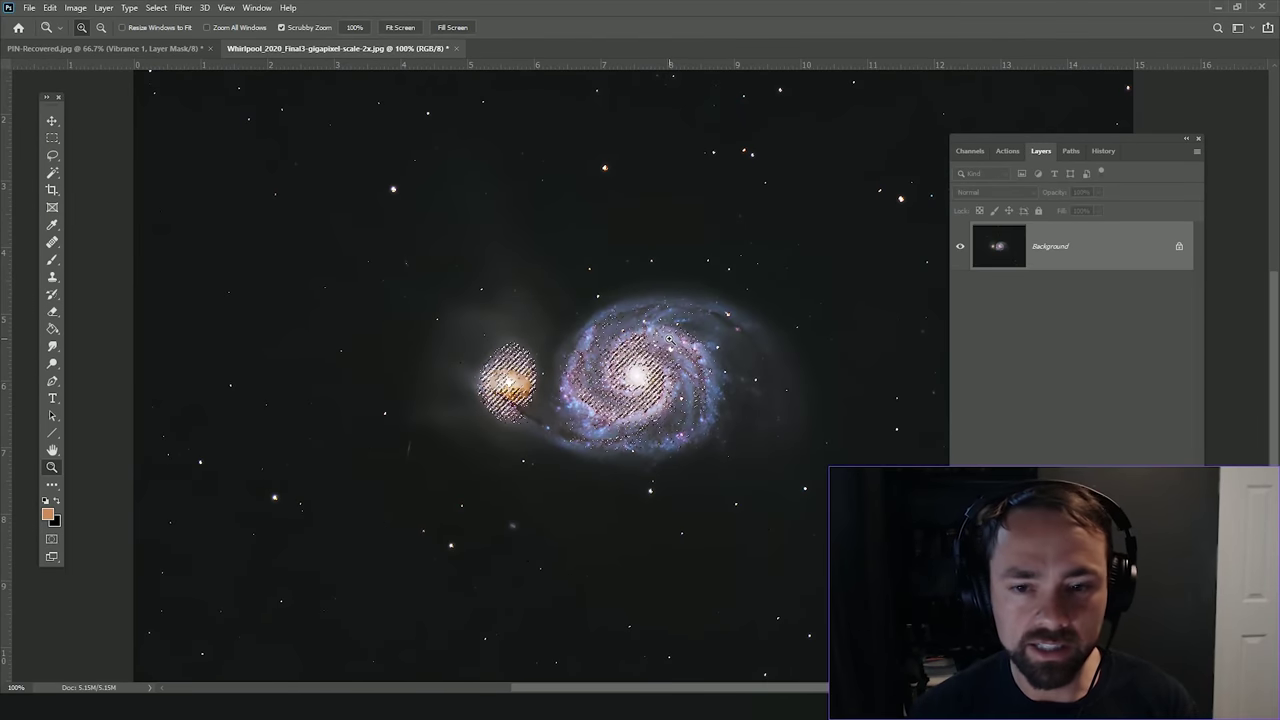
left_click(670, 338)
left_click(156, 7)
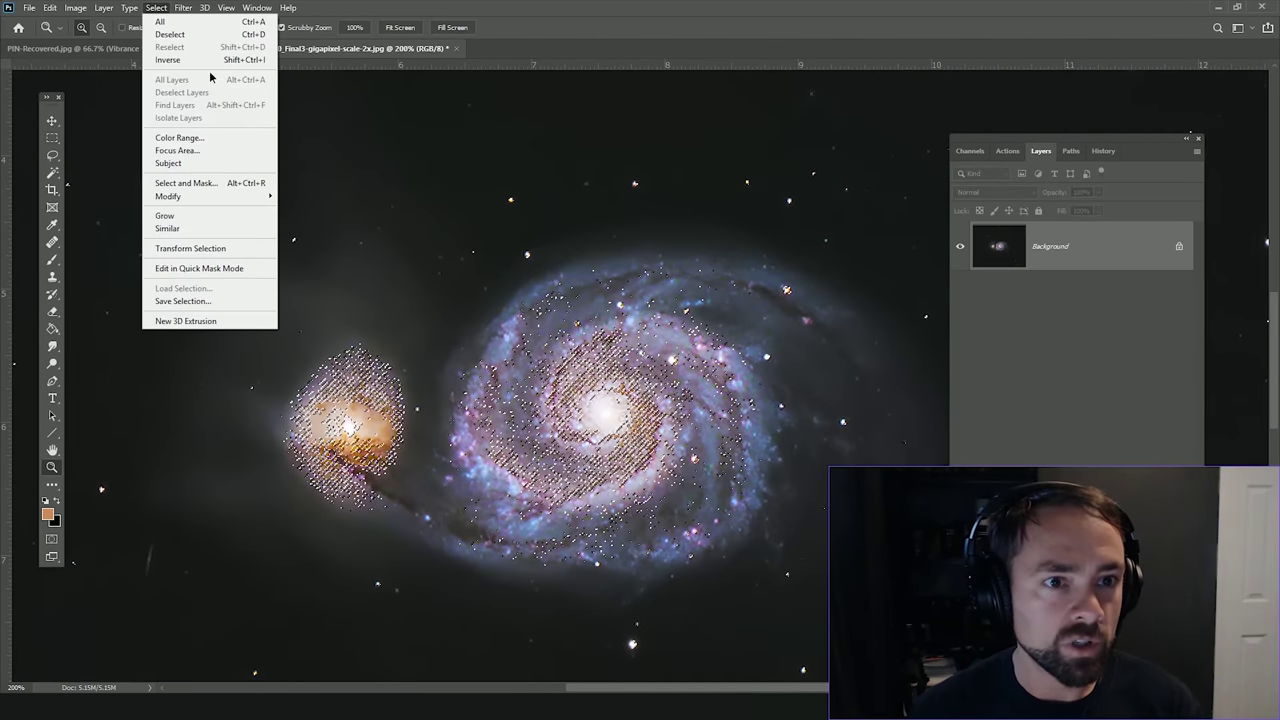
left_click(186, 183)
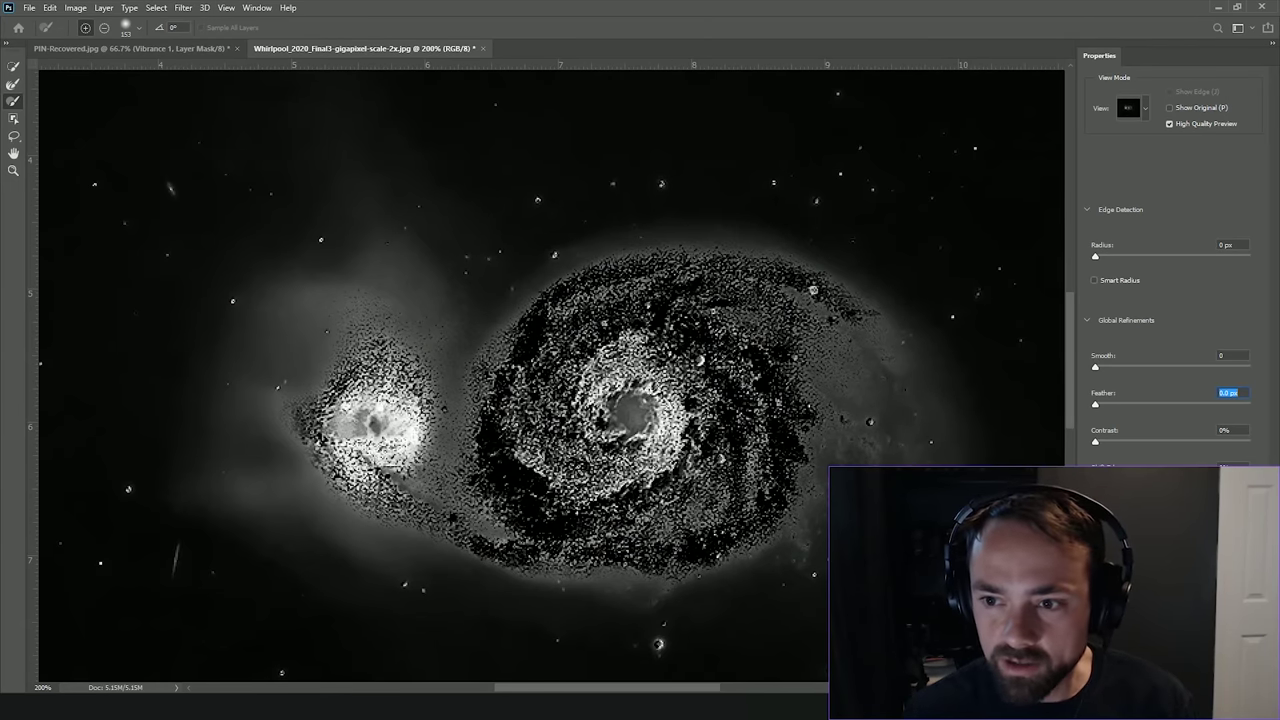
left_click_drag(1172, 479, 1228, 479)
left_click_drag(1095, 441, 1158, 442)
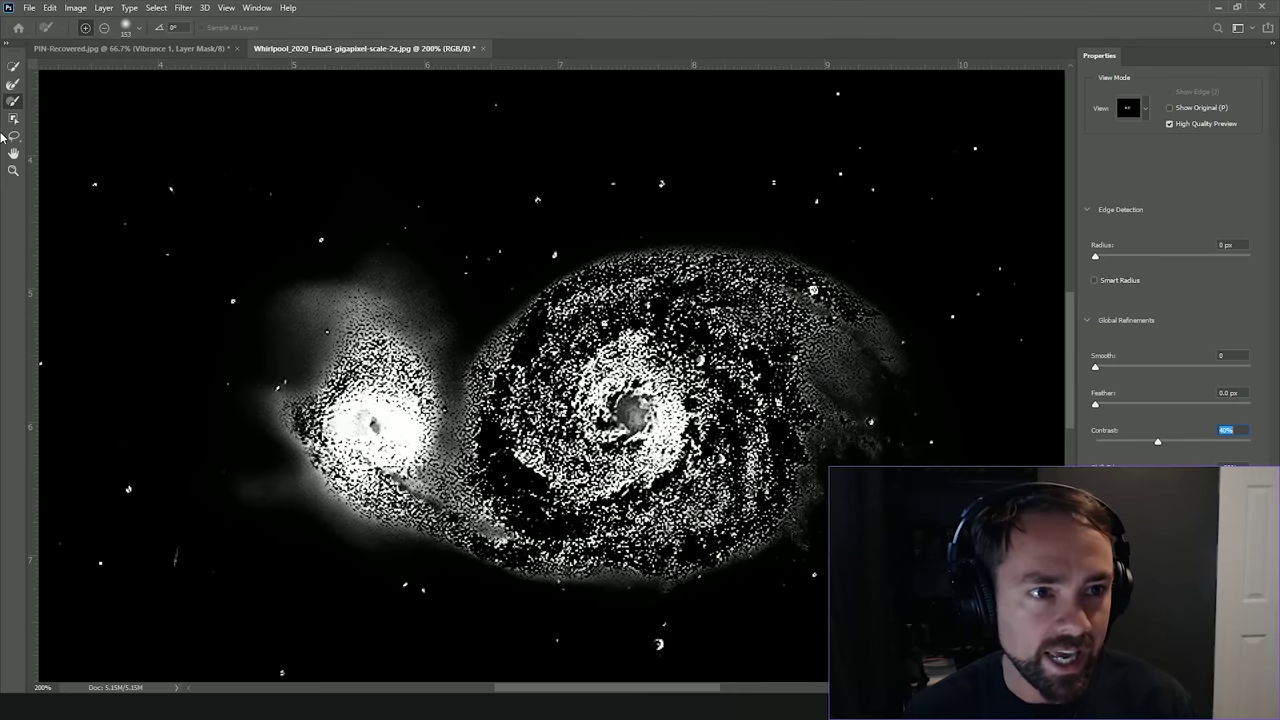
Step: Feather the selection by 3.7 px and check the softened mask over the galaxies and surrounding stars
left_click(13, 154)
left_click_drag(632, 297, 710, 448)
left_click_drag(772, 290, 750, 162)
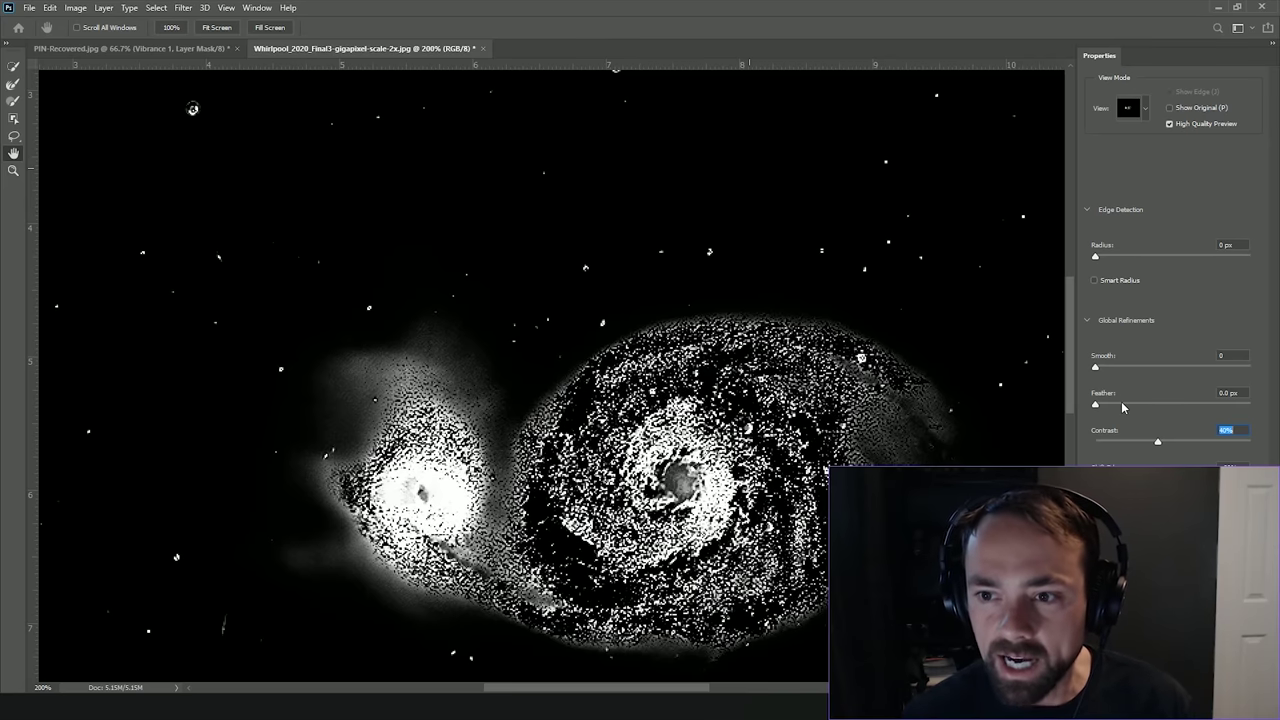
mouse_move(1120, 405)
left_mouse_down()
mouse_move(1136, 408)
mouse_move(1124, 404)
left_mouse_up()
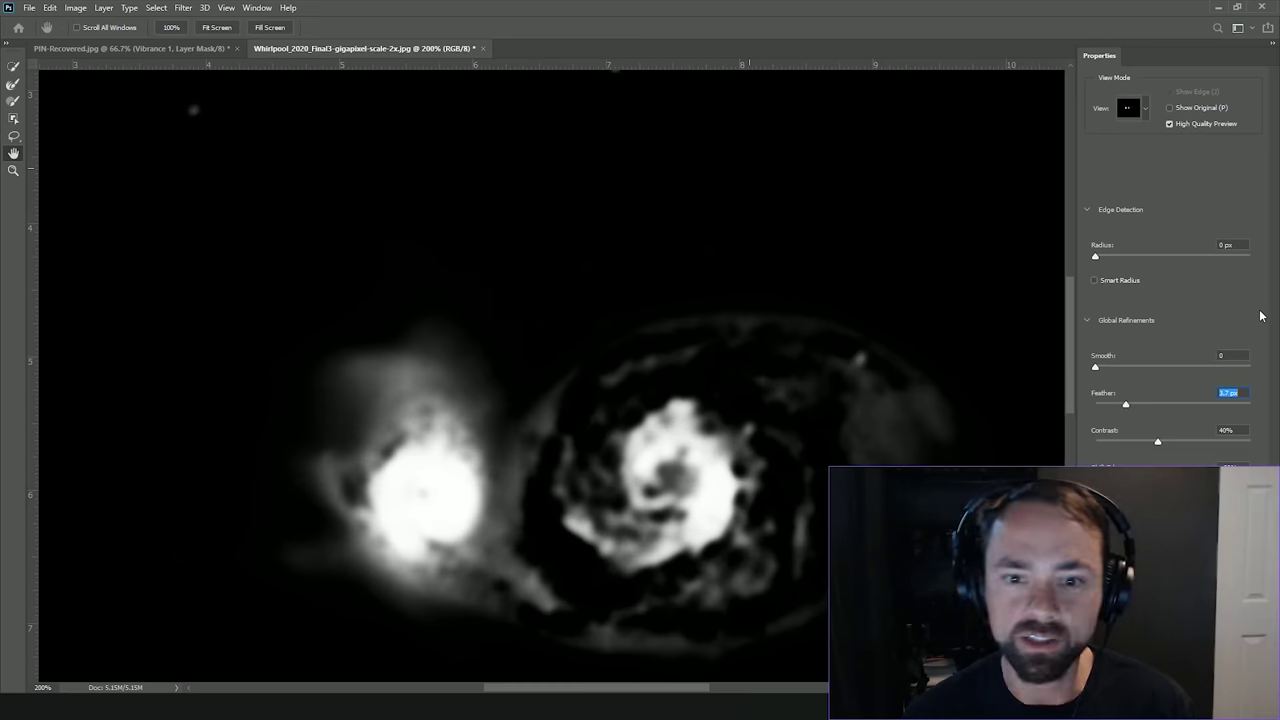
left_click_drag(642, 235, 371, 351)
left_click_drag(751, 395, 414, 386)
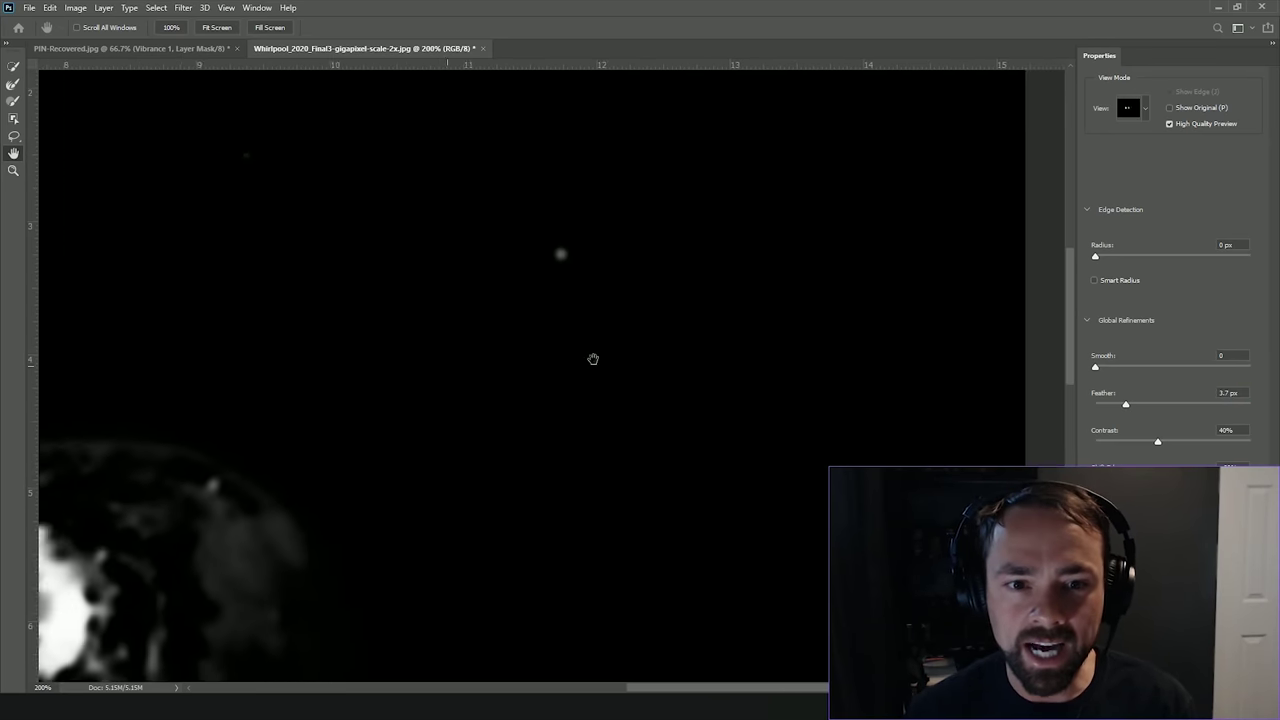
left_click_drag(718, 255, 761, 519)
left_click_drag(465, 353, 860, 317)
left_click_drag(655, 503, 786, 411)
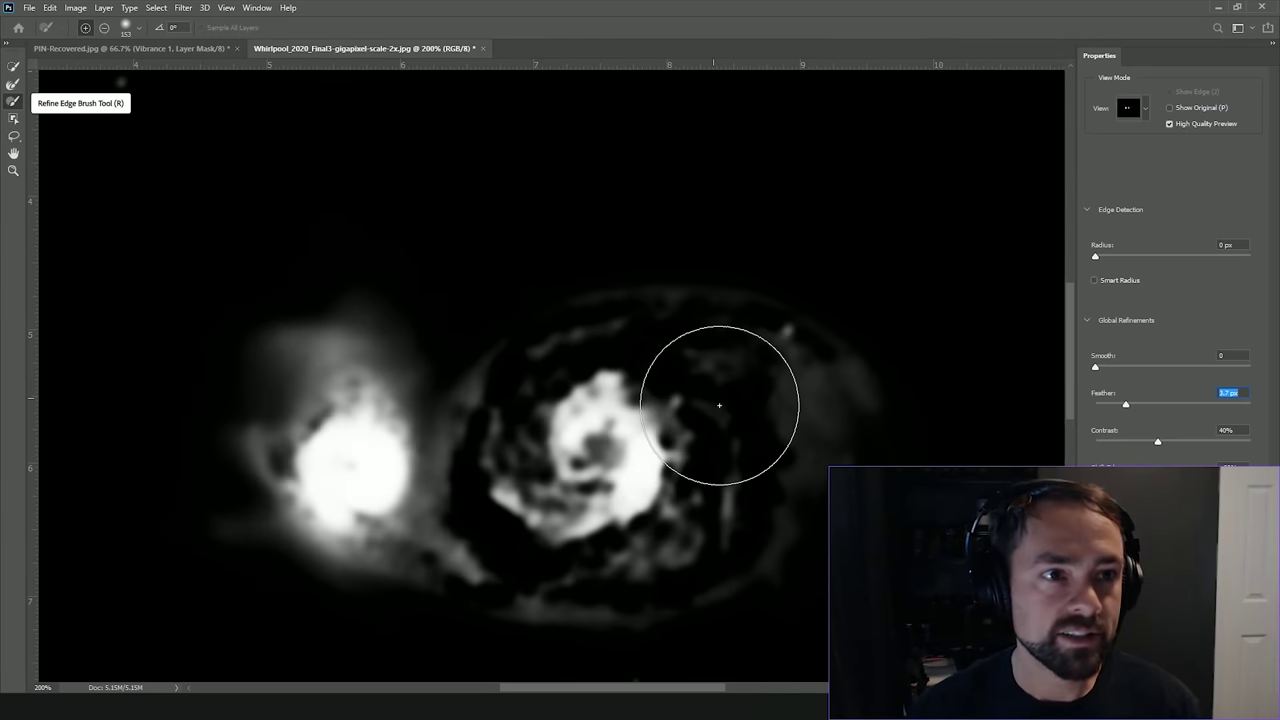
Step: Try to brush both galaxies out of the mask so only the stars remain, and undo the stroke
left_click(13, 102)
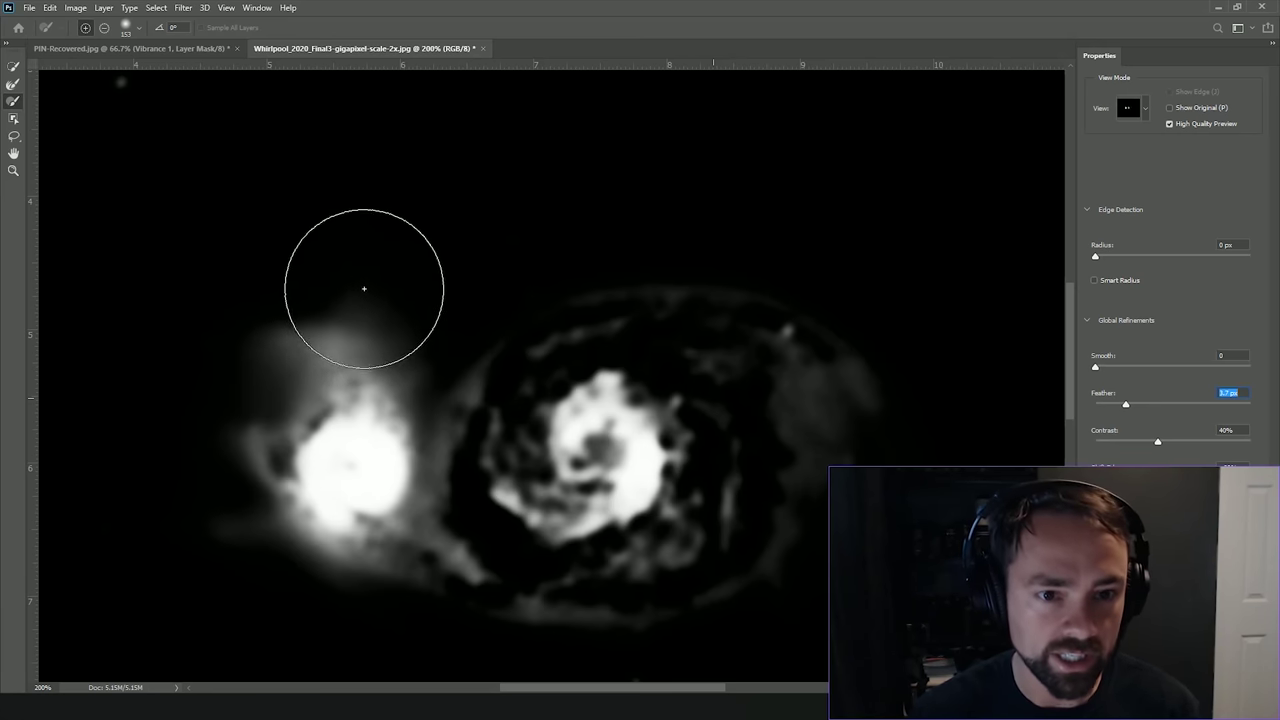
mouse_move(366, 286)
left_mouse_down()
mouse_move(294, 426)
mouse_move(280, 483)
mouse_move(428, 515)
mouse_move(710, 402)
left_mouse_up()
left_click(13, 170)
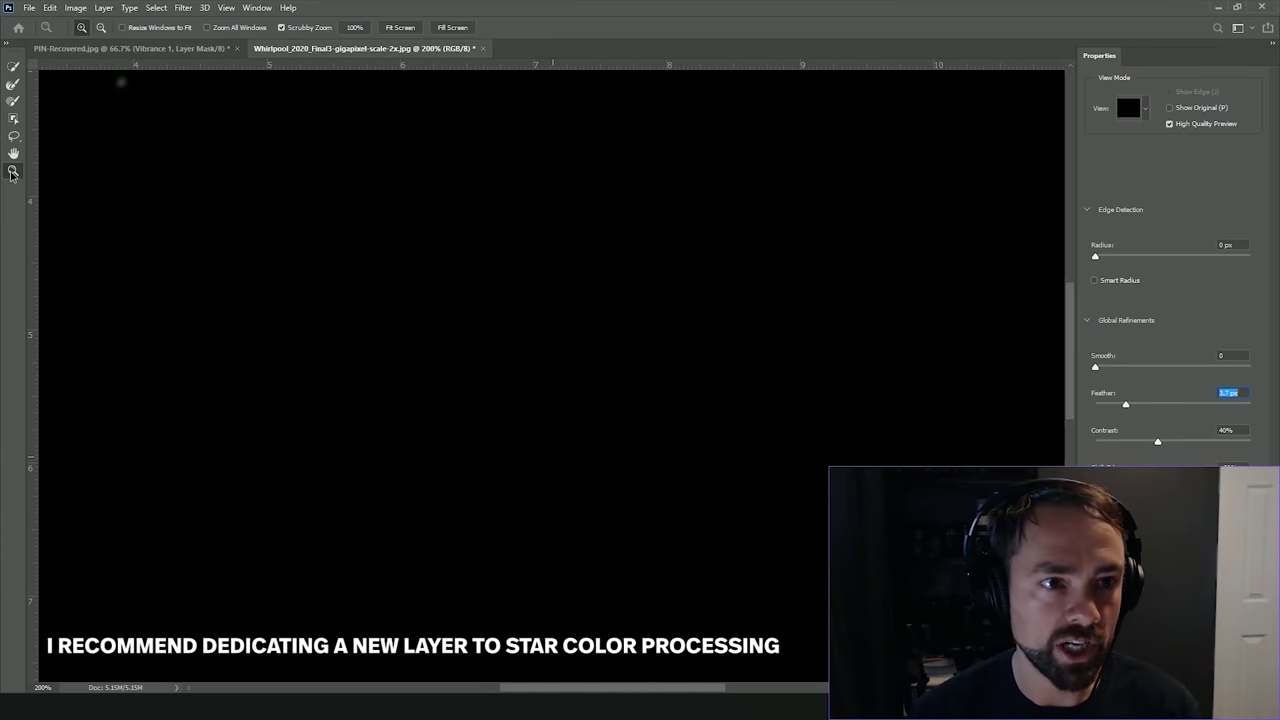
left_click(590, 224, "alt")
left_click(770, 305, "alt")
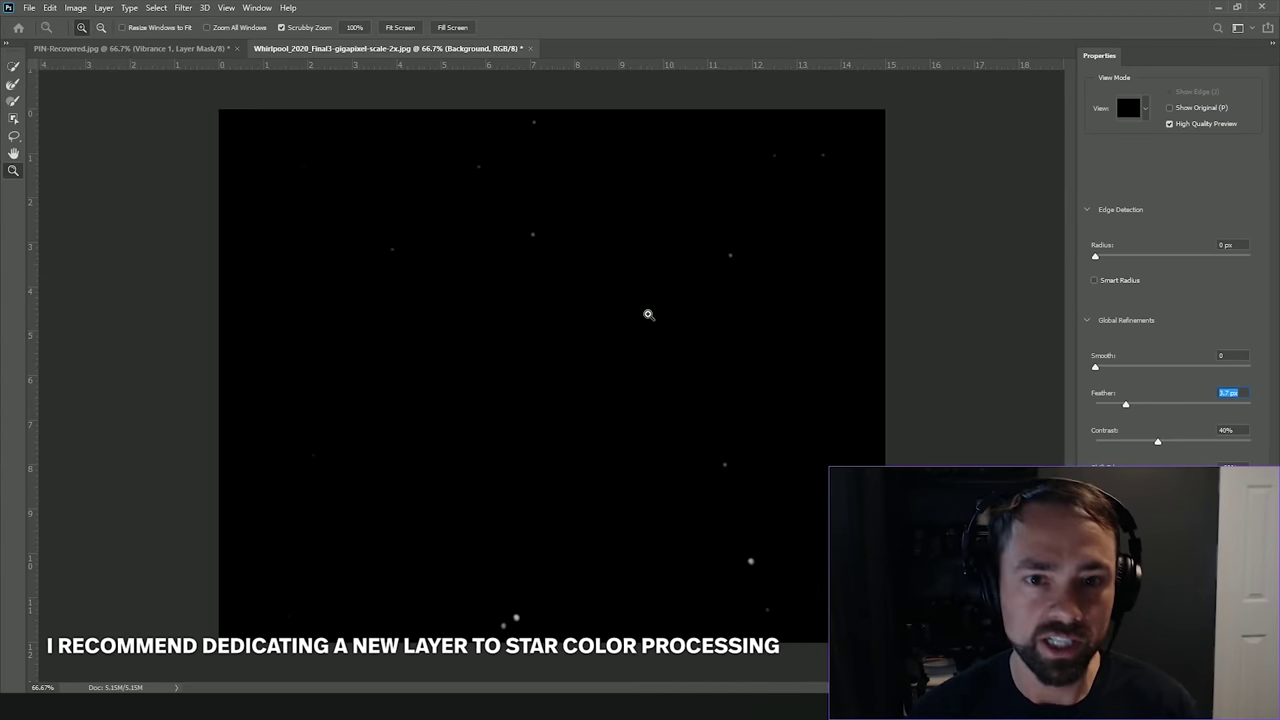
key("ctrl+z")
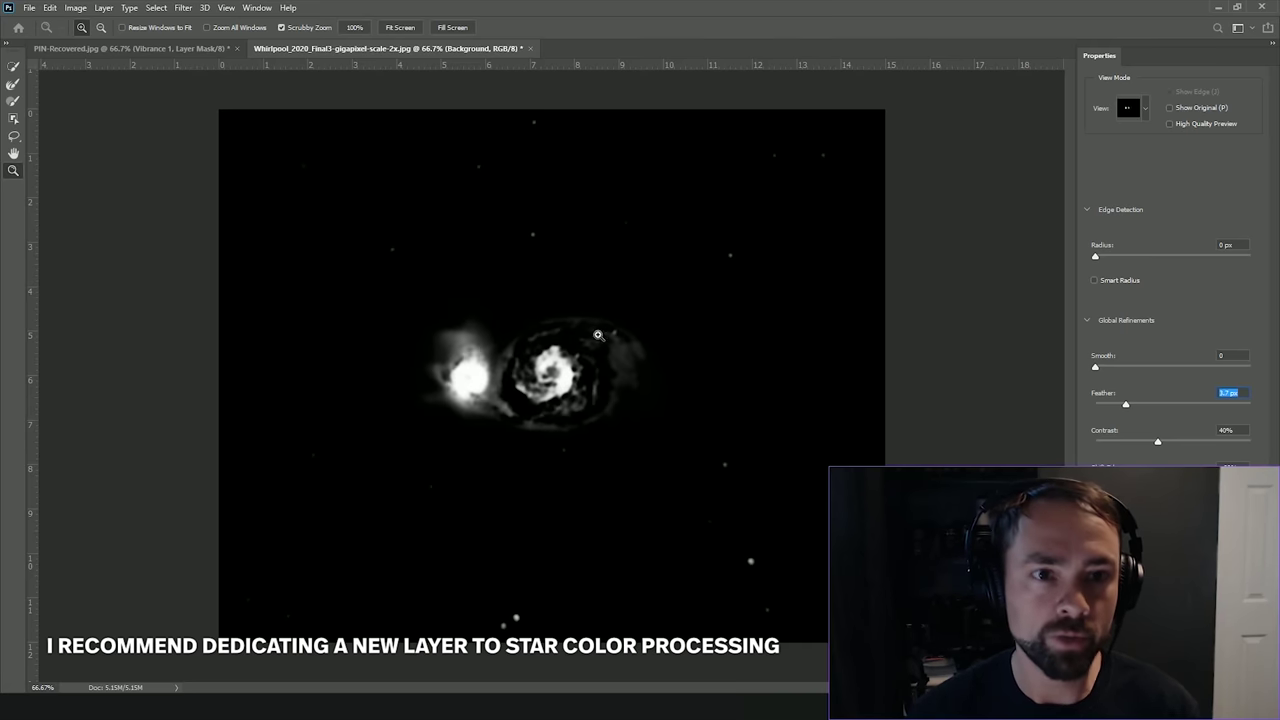
Step: Shift the mask edge outward to take in more of the galaxies and stars
left_click(530, 370)
left_click(573, 388)
left_click(528, 386)
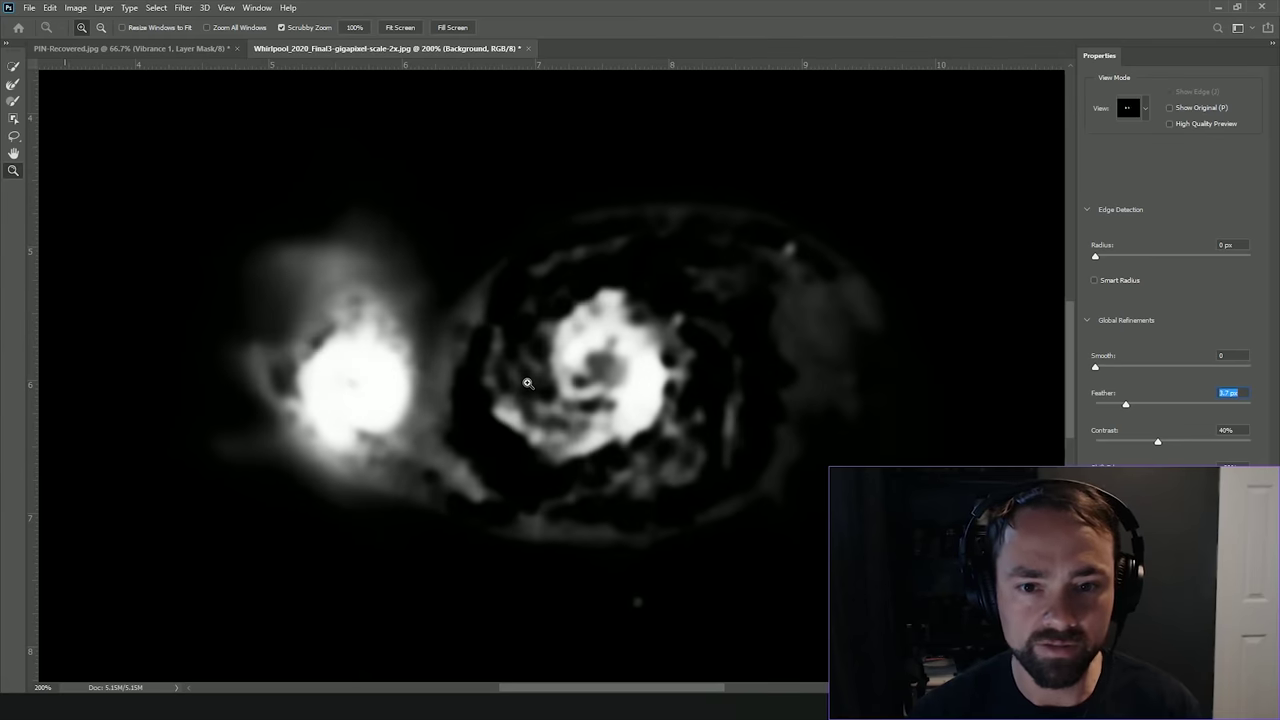
left_click_drag(586, 214, 374, 480)
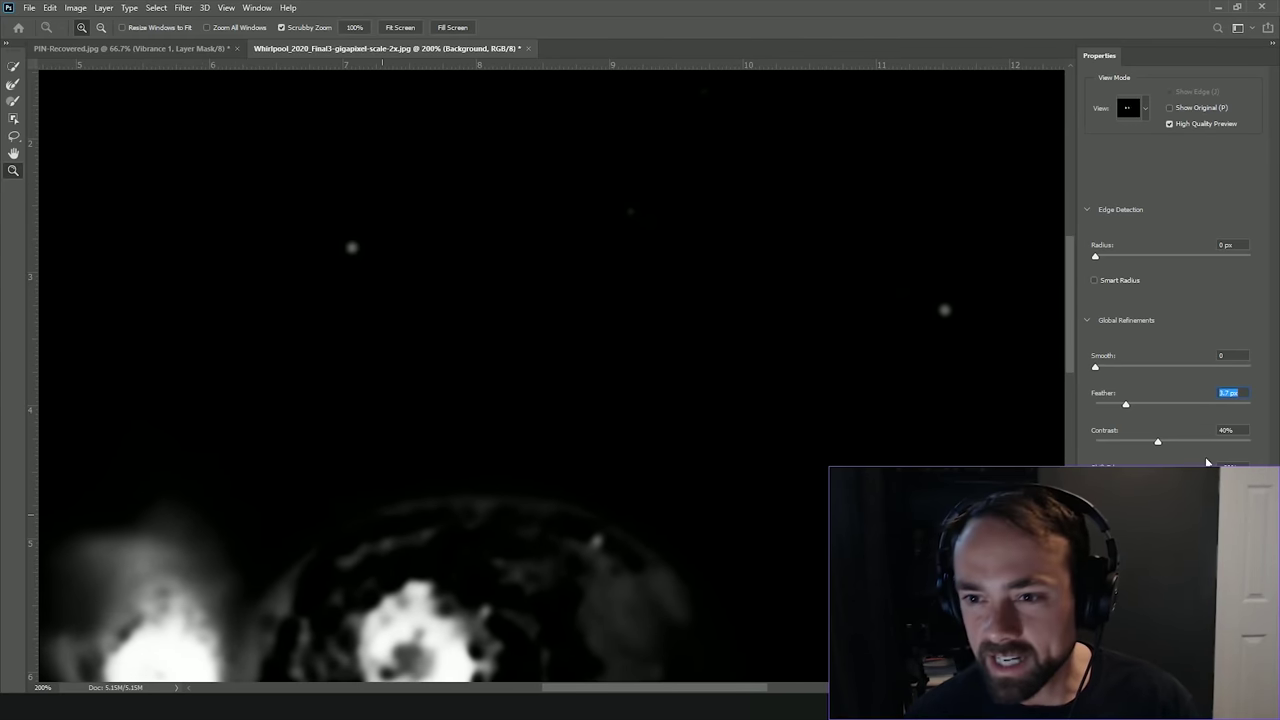
key("Tab")
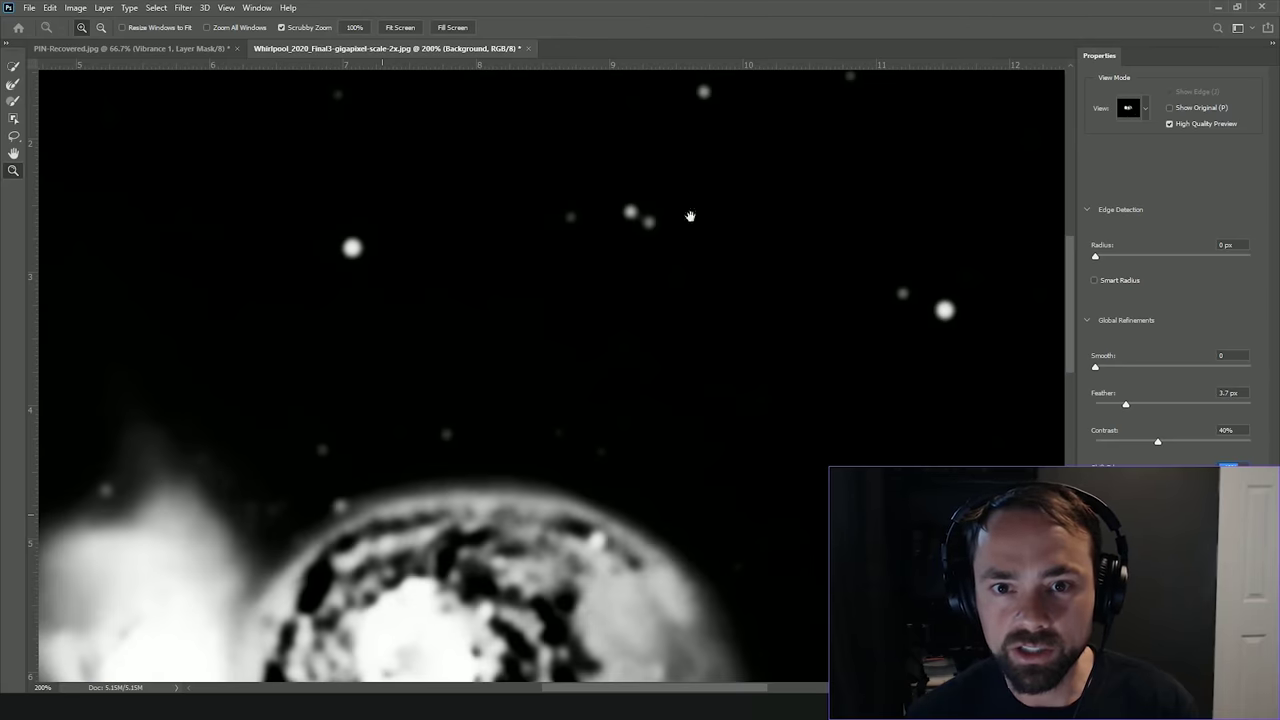
left_click_drag(684, 210, 688, 352)
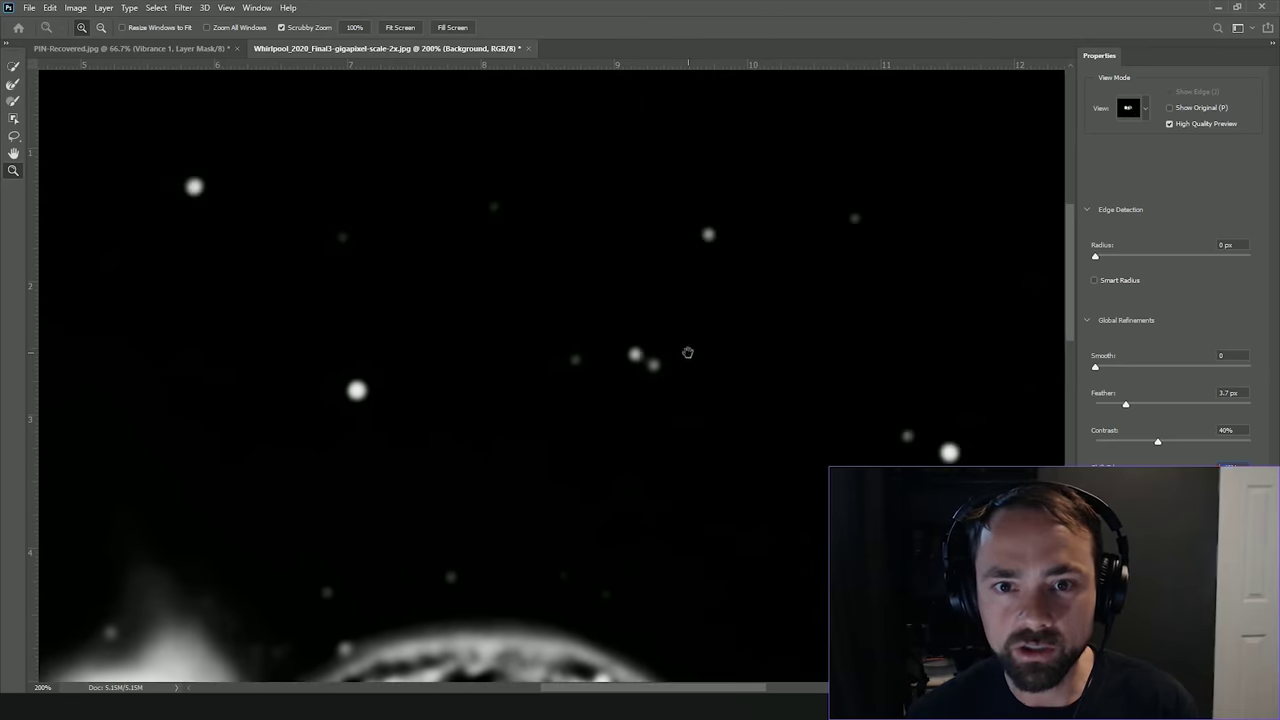
Step: Set the mask's contrast to 45% and apply the refined selection
left_click_drag(1158, 441, 1165, 442)
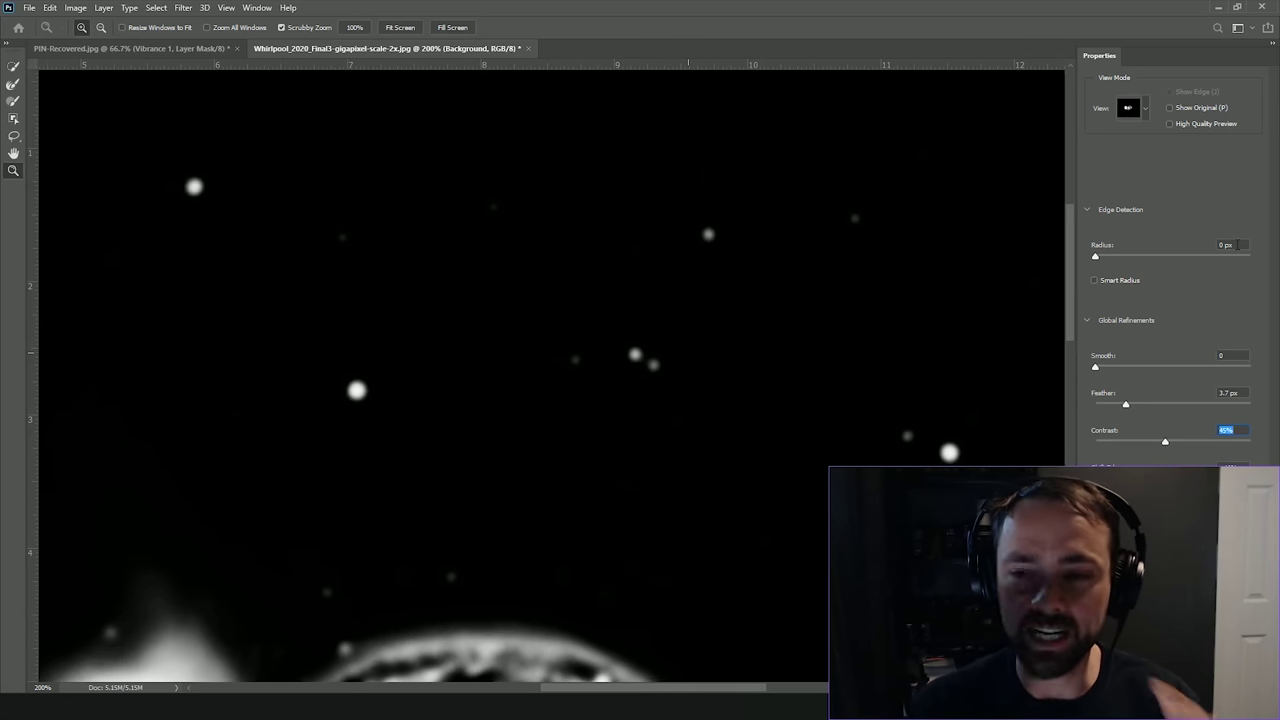
left_click_drag(445, 500, 611, 56)
left_click_drag(716, 500, 777, 411)
left_click_drag(754, 263, 779, 421)
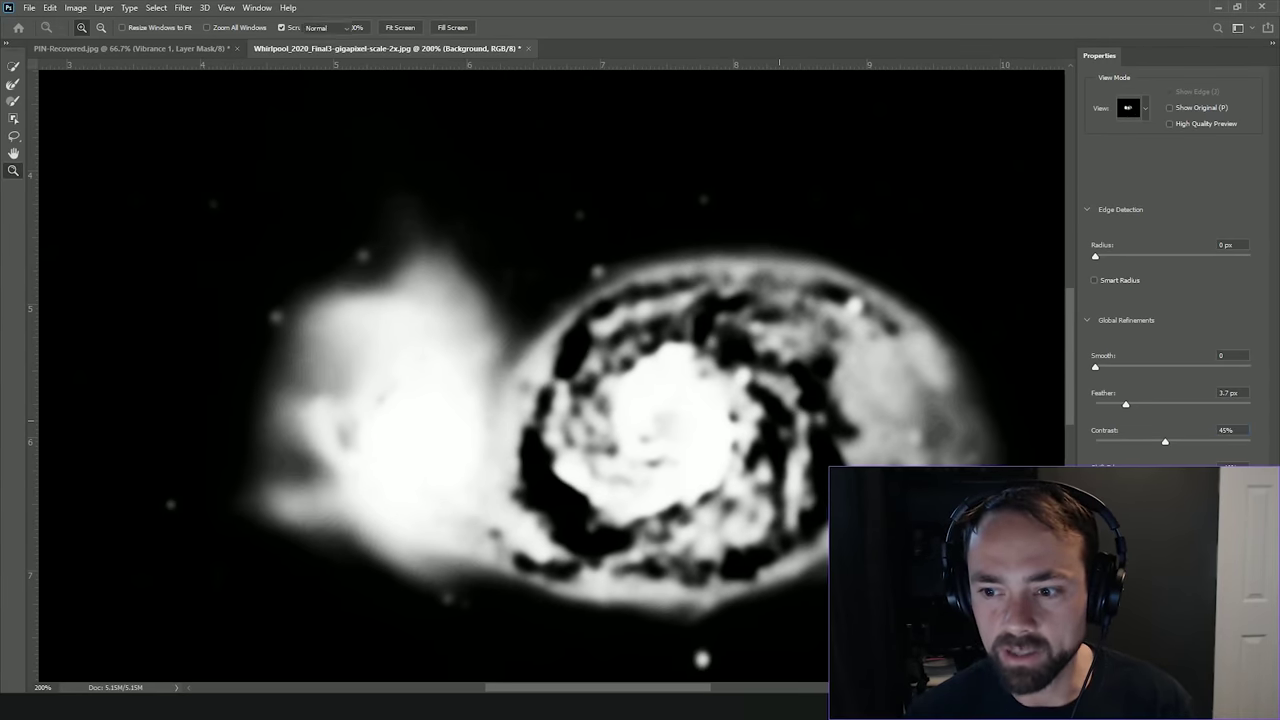
key("Return")
Step: Add a Vibrance adjustment layer masked by the refined selection of the galaxies and orange stars
left_click(567, 402, "alt")
left_click(700, 415, "alt")
key("ctrl+plus")
key("ctrl+plus")
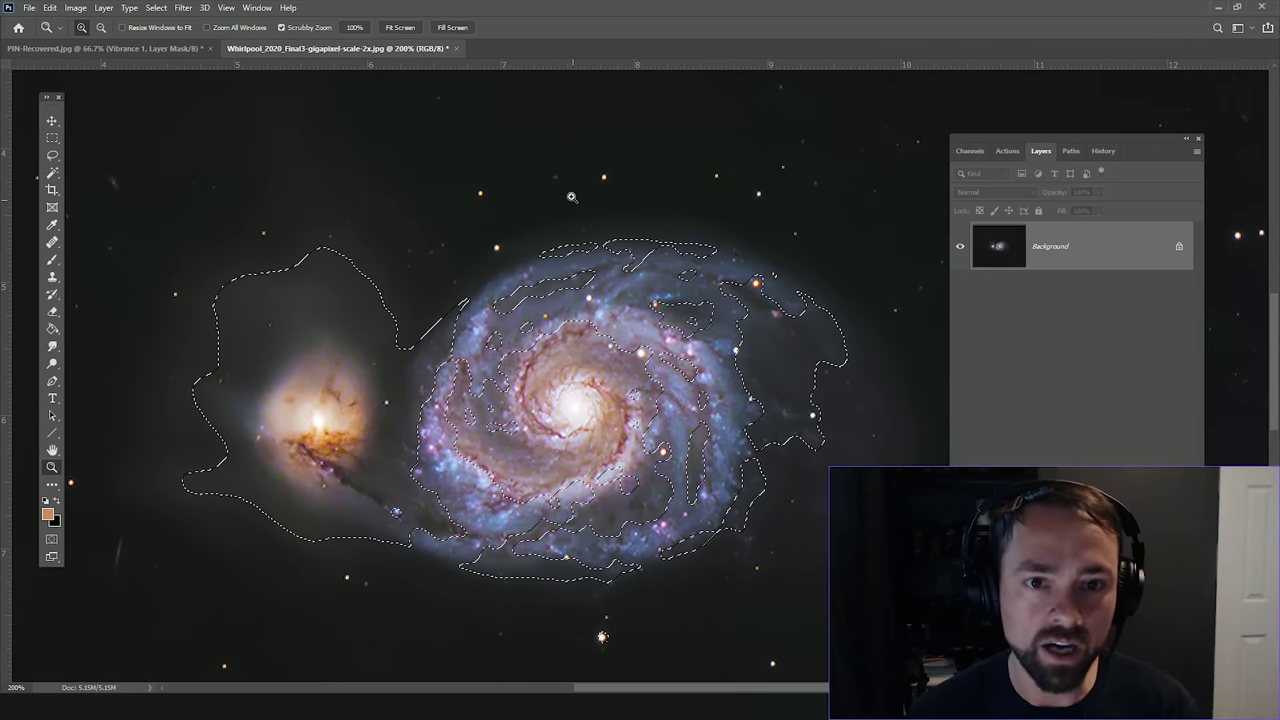
left_click_drag(571, 201, 548, 522)
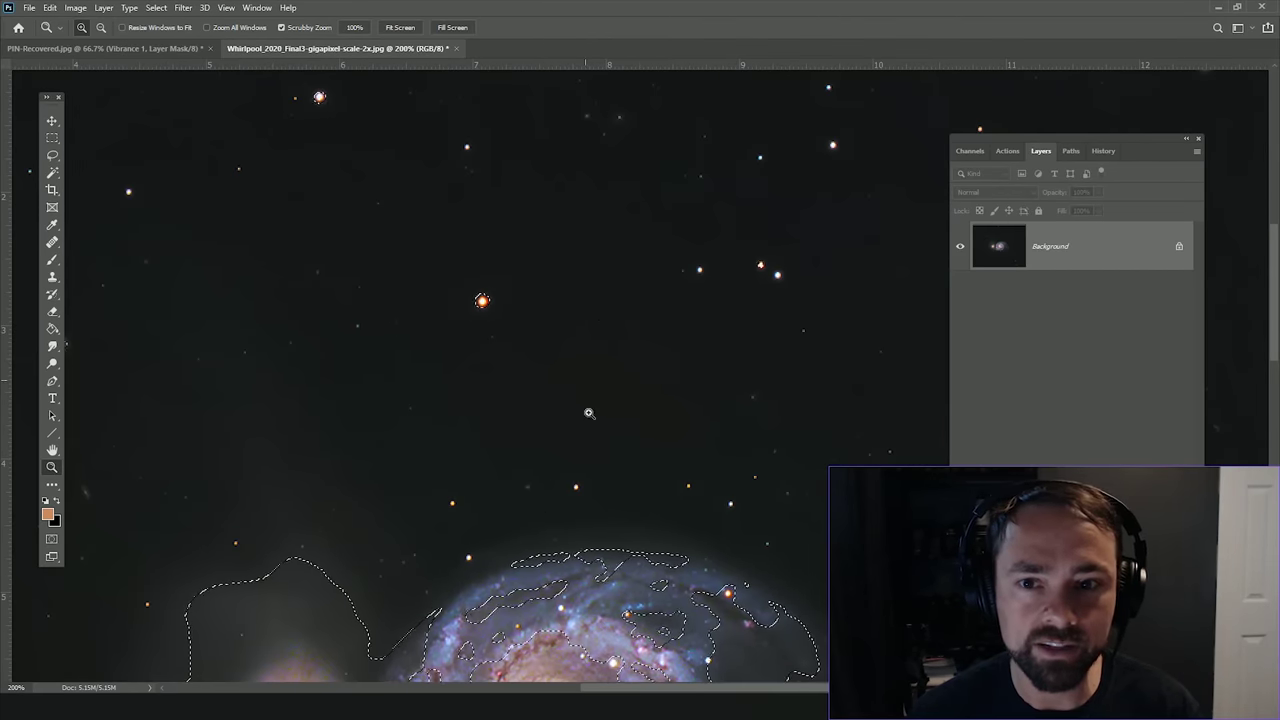
left_click_drag(603, 434, 637, 244)
left_click(103, 7)
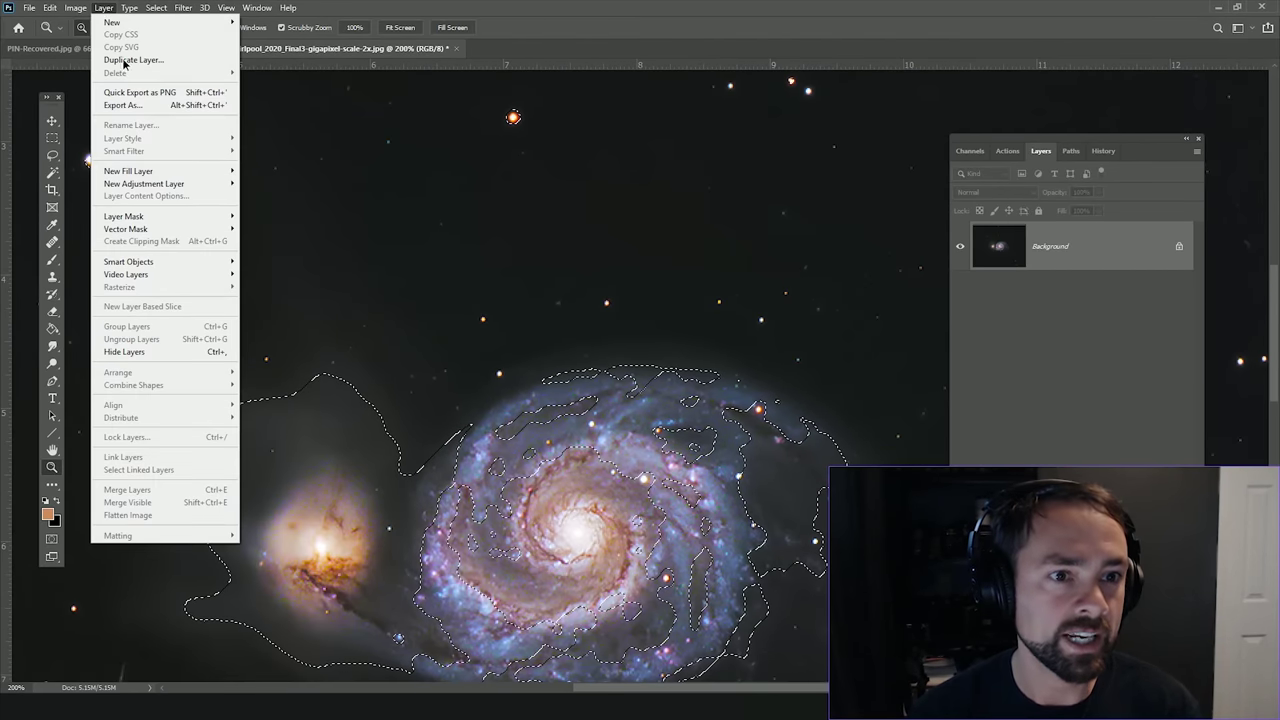
mouse_move(180, 183)
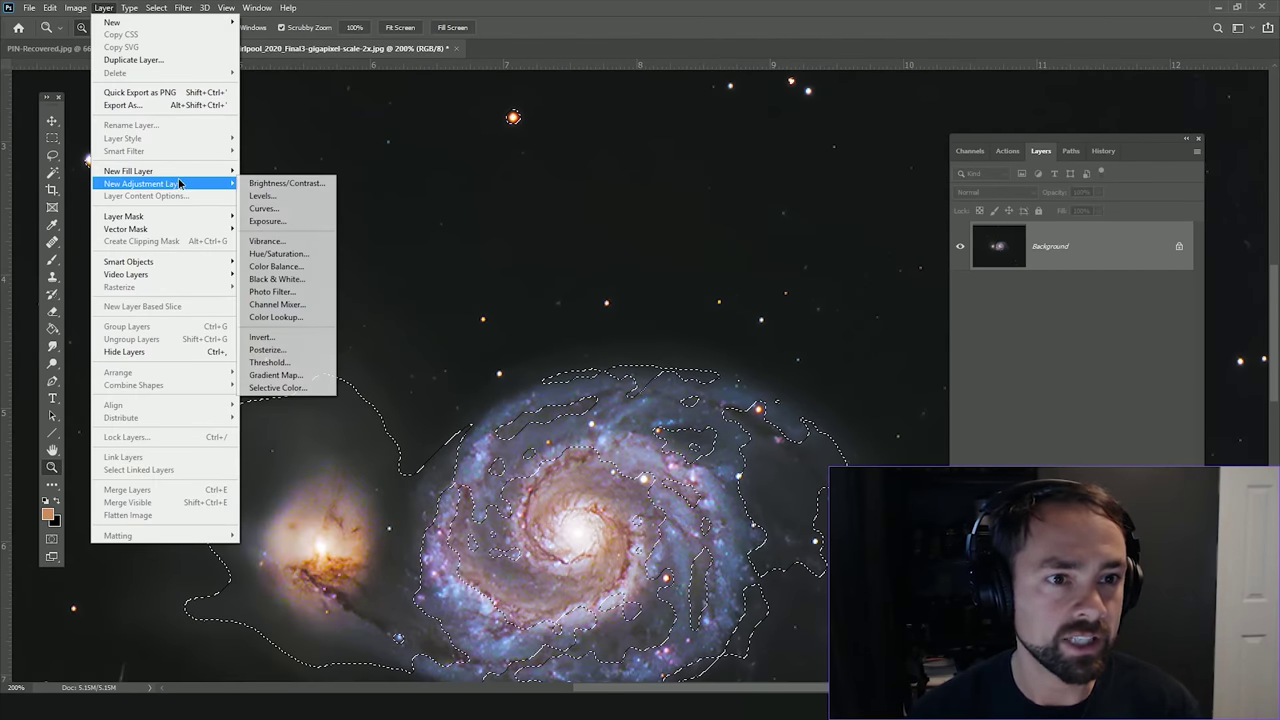
left_click(305, 242)
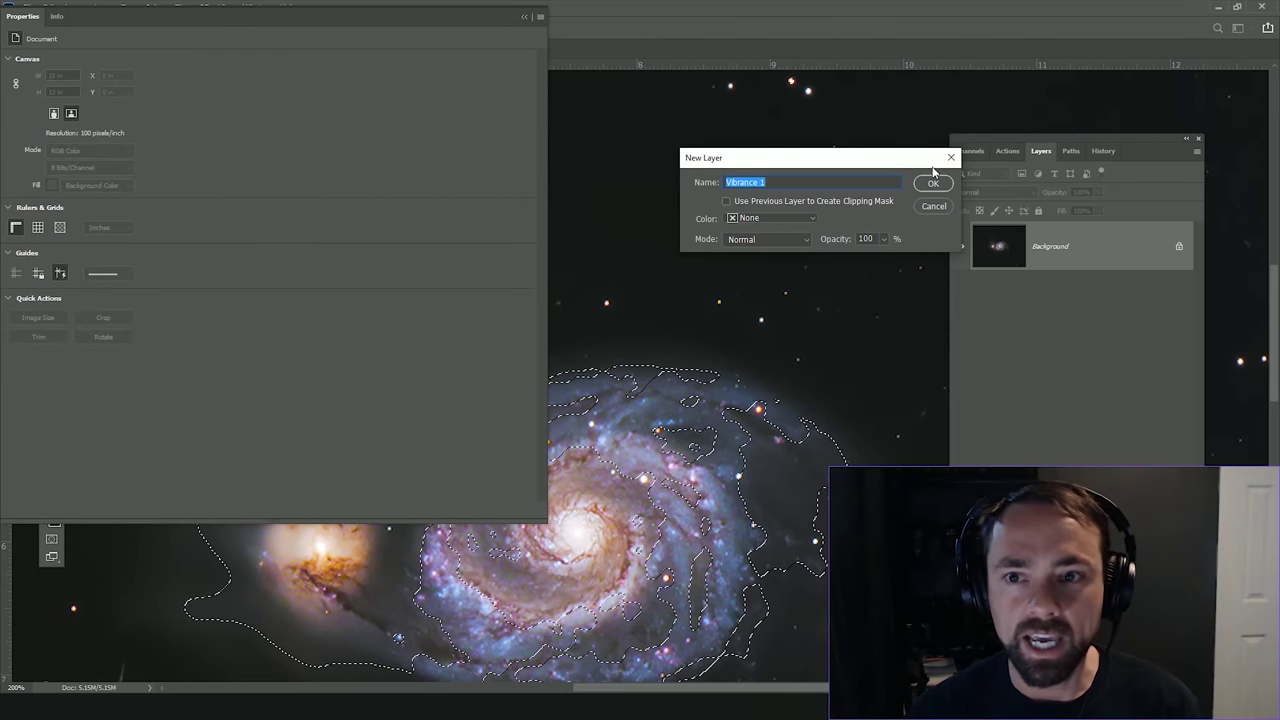
left_click(908, 190)
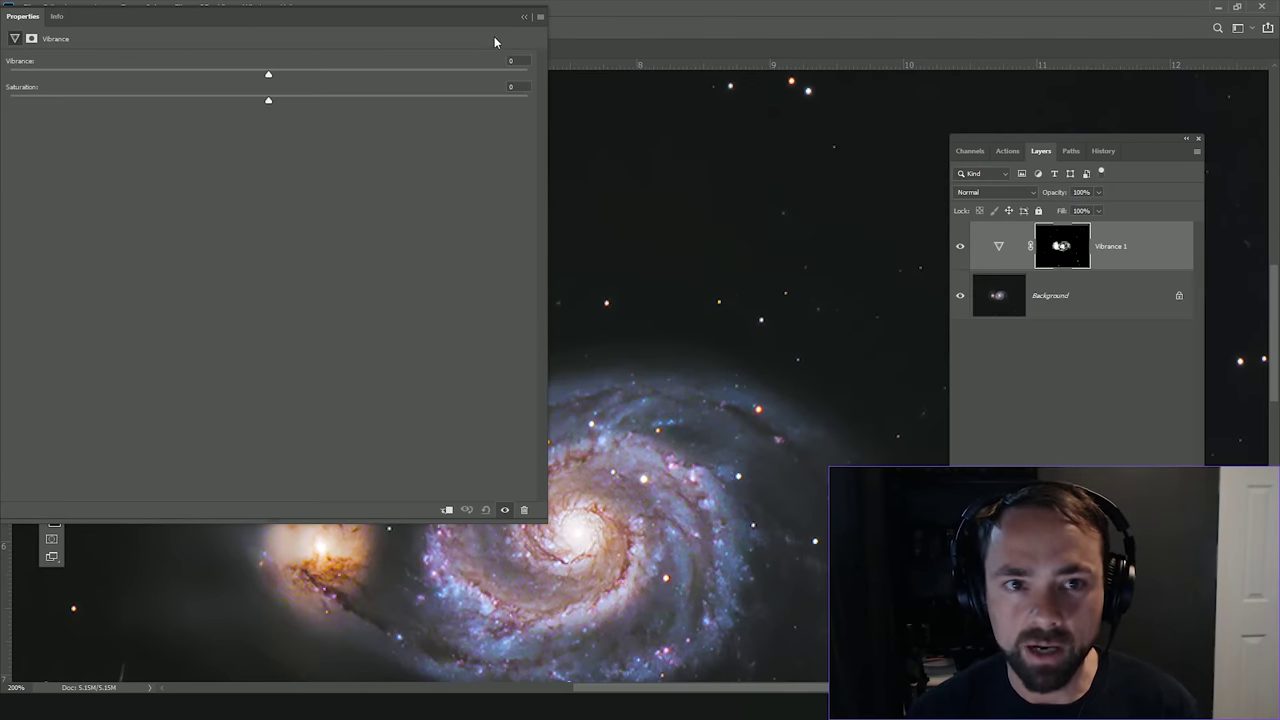
Step: Set vibrance to +18 and saturation to +9, keeping the adjustment settings narrow and clear of both galaxies
left_click_drag(451, 20, 506, 113)
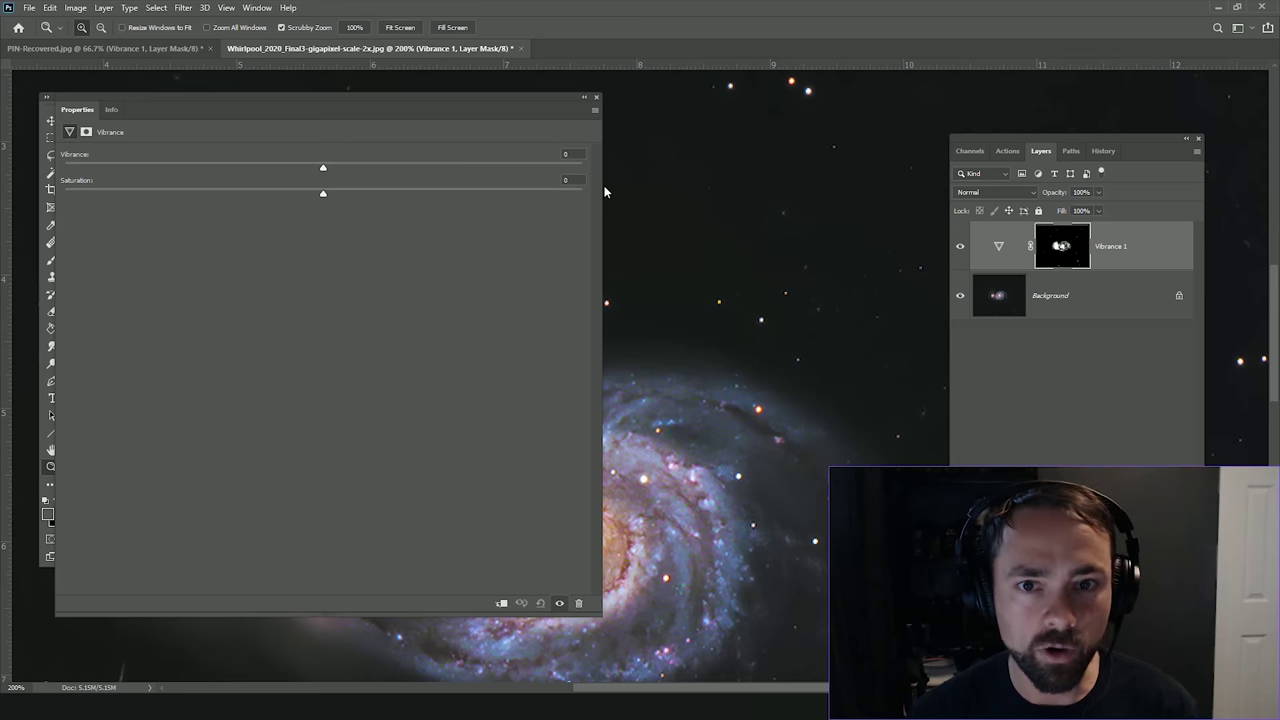
left_click_drag(601, 184, 395, 179)
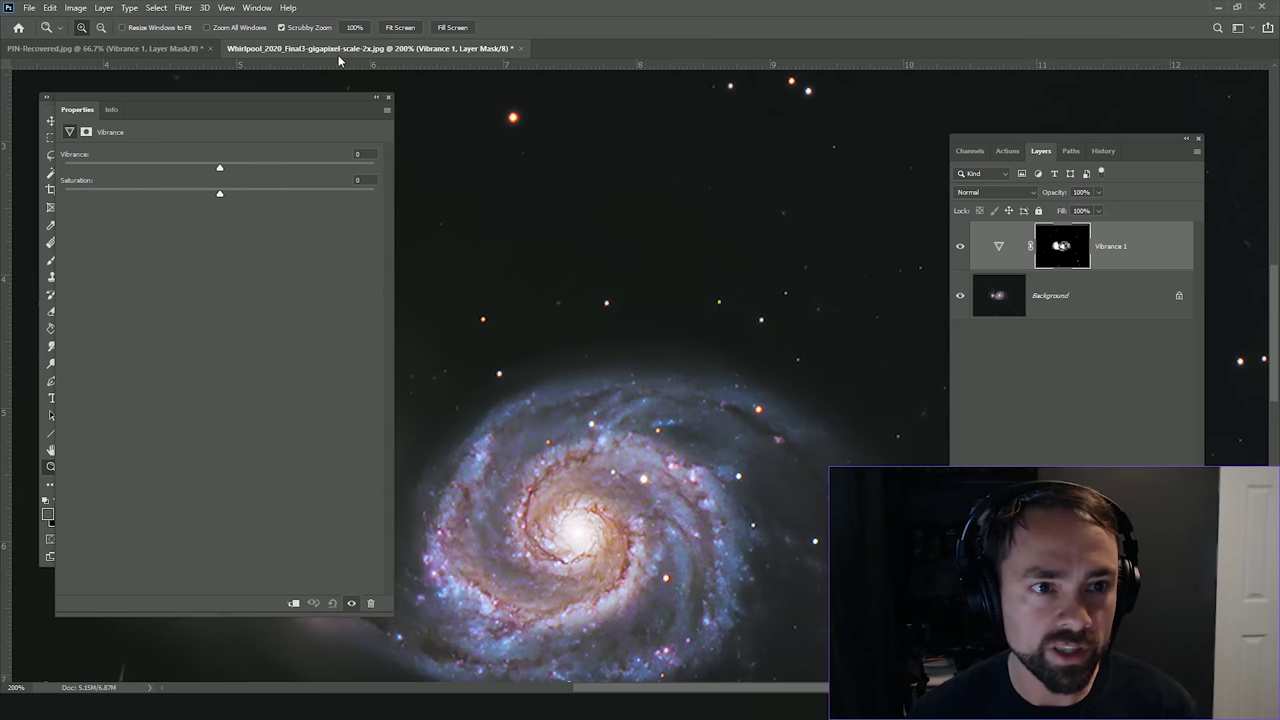
left_click_drag(305, 101, 297, 117)
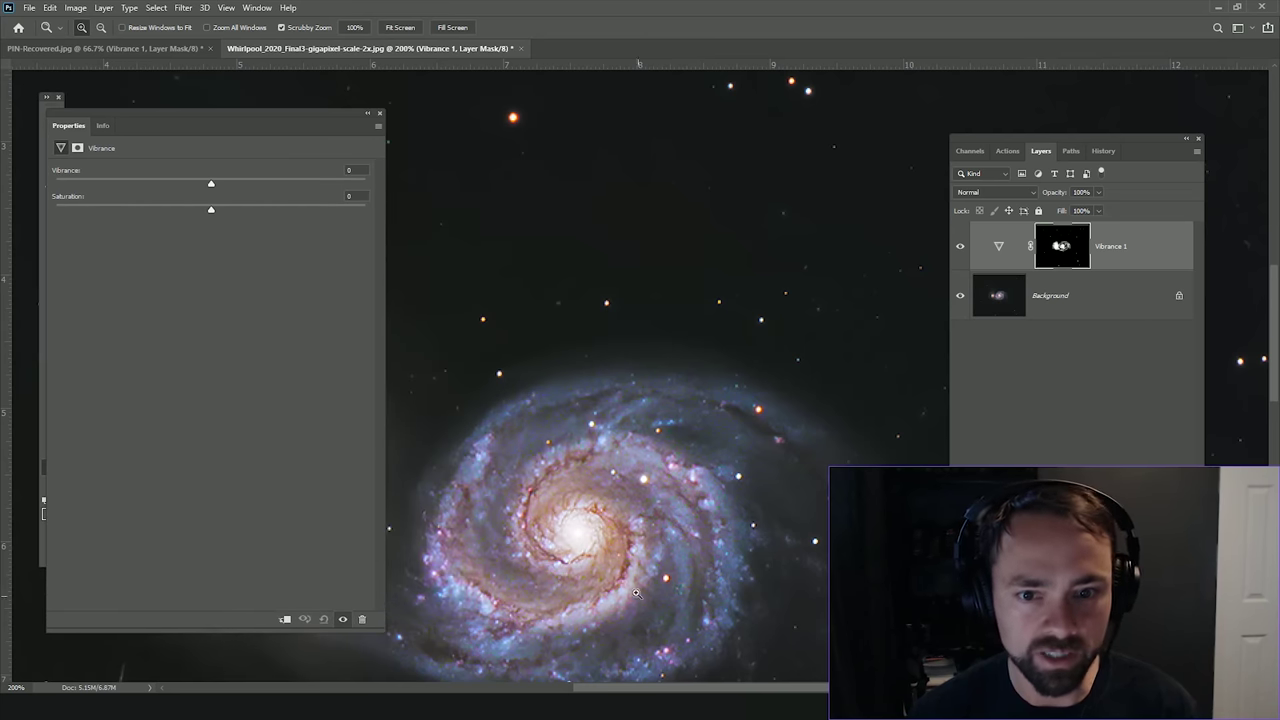
left_click_drag(592, 485, 602, 414)
left_click_drag(214, 186, 231, 186)
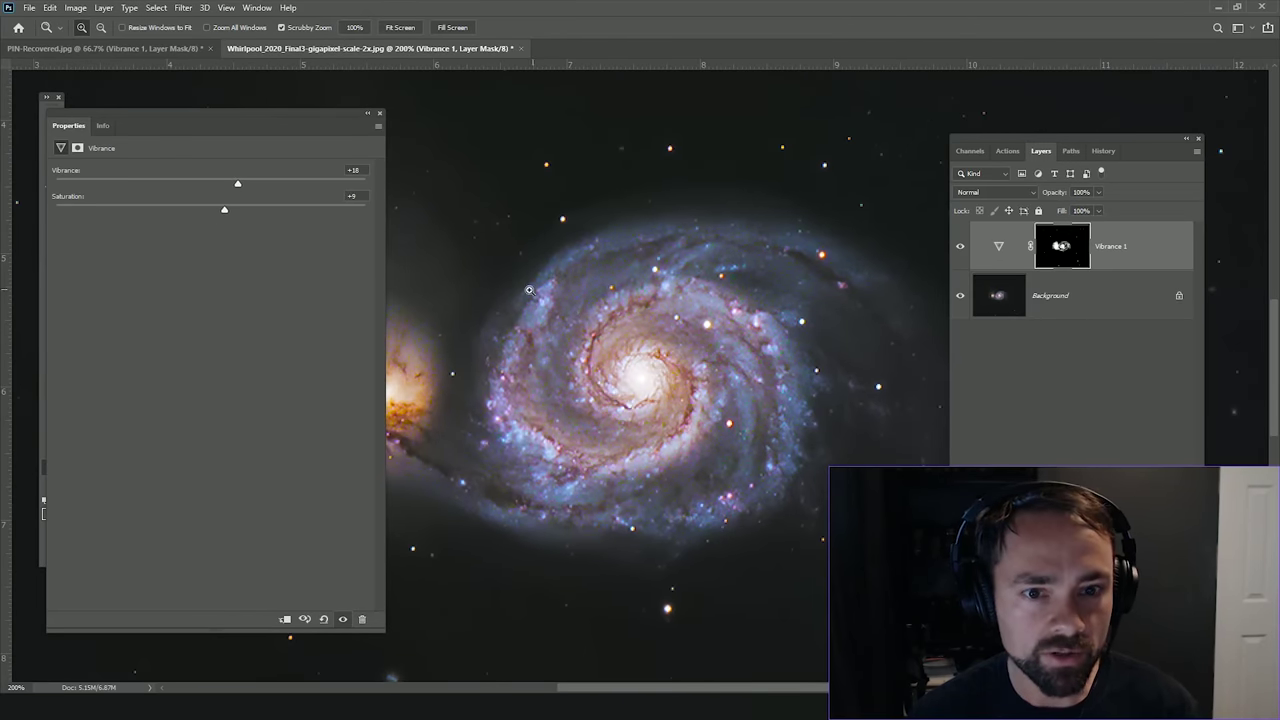
left_click_drag(386, 250, 285, 256)
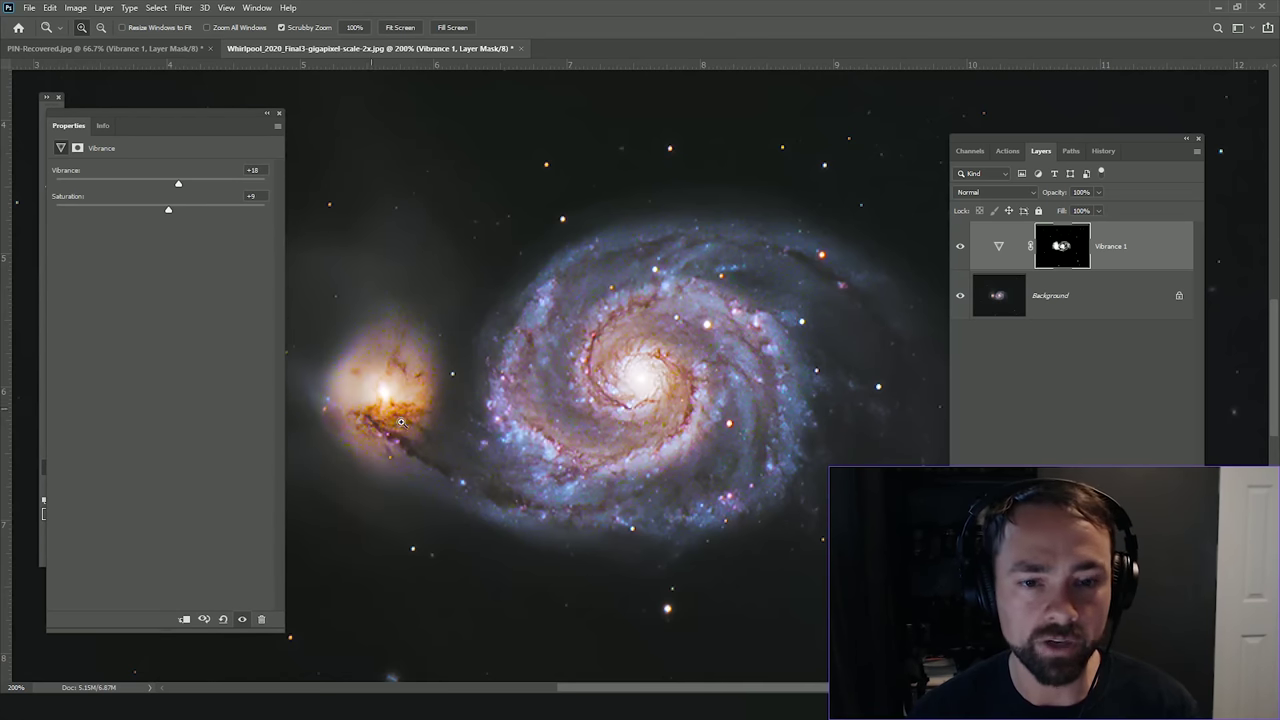
Step: Raise the adjustment to vibrance +30 and saturation +28 and close its settings
left_click(729, 275, "alt")
left_click(811, 278, "alt")
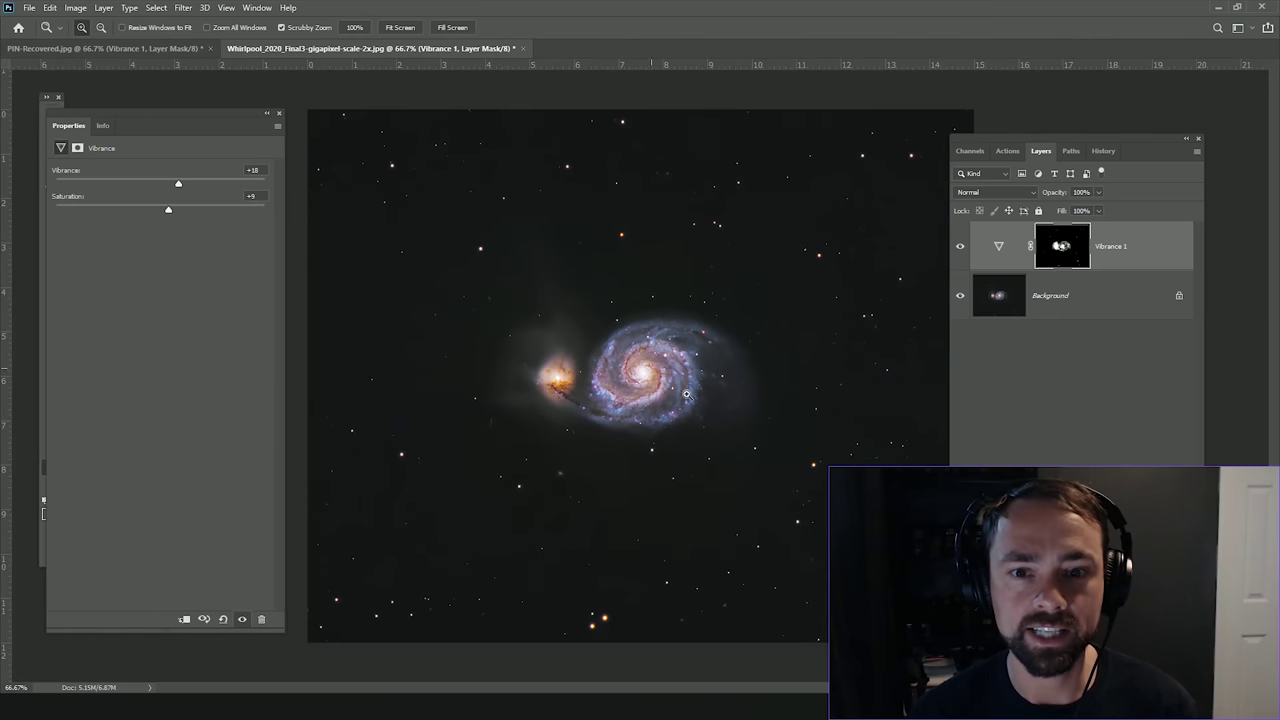
left_click_drag(222, 112, 262, 122)
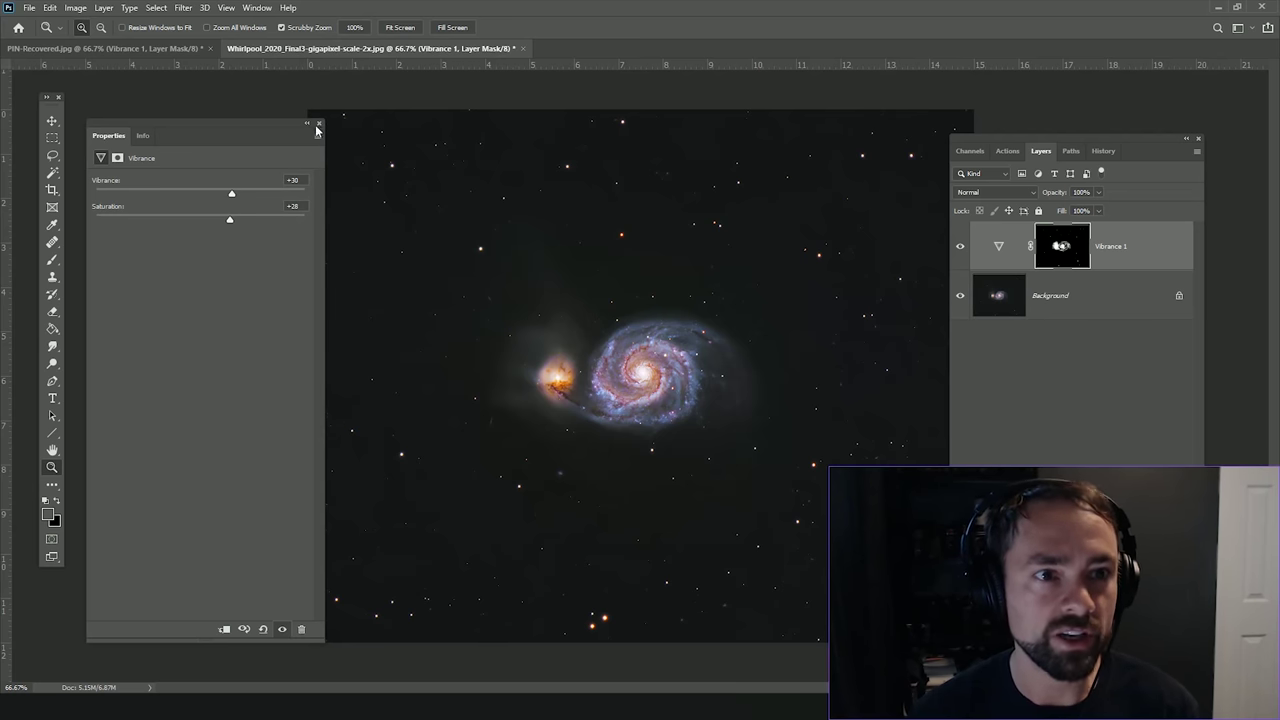
left_click(319, 124)
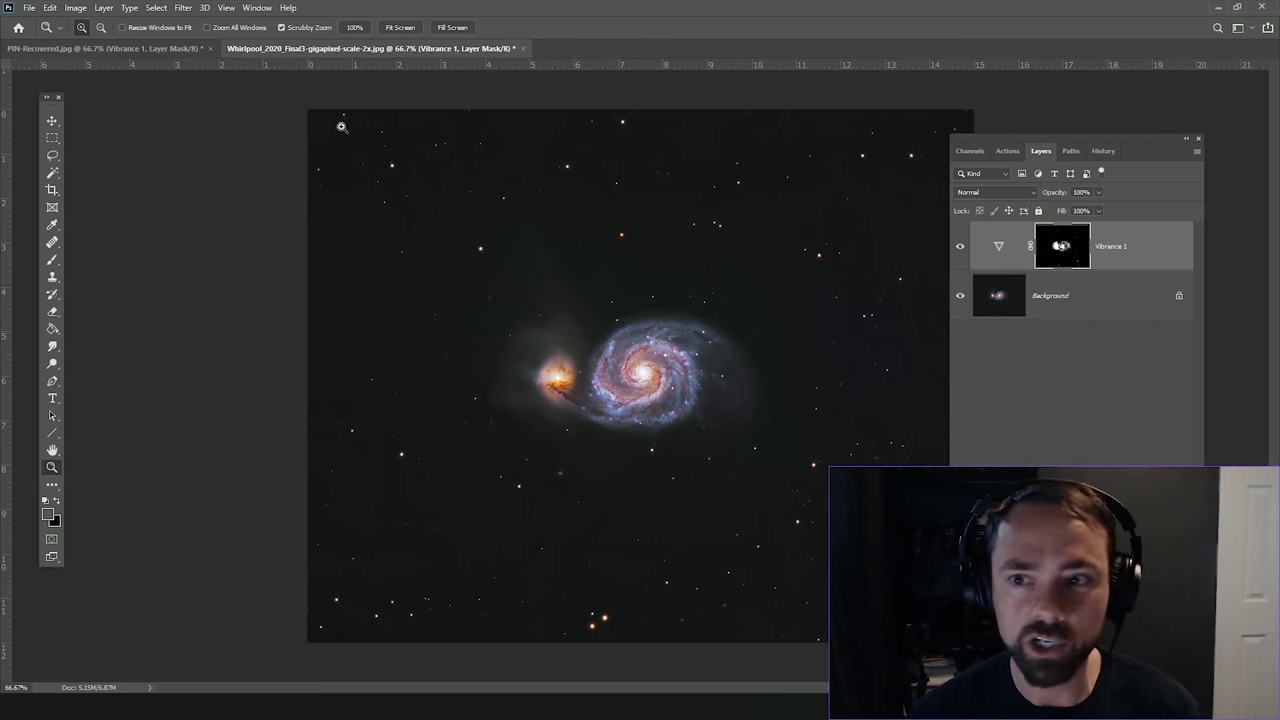
Step: Compare the orange stars above the galaxies with the Vibrance layer hidden and shown
left_click(683, 430)
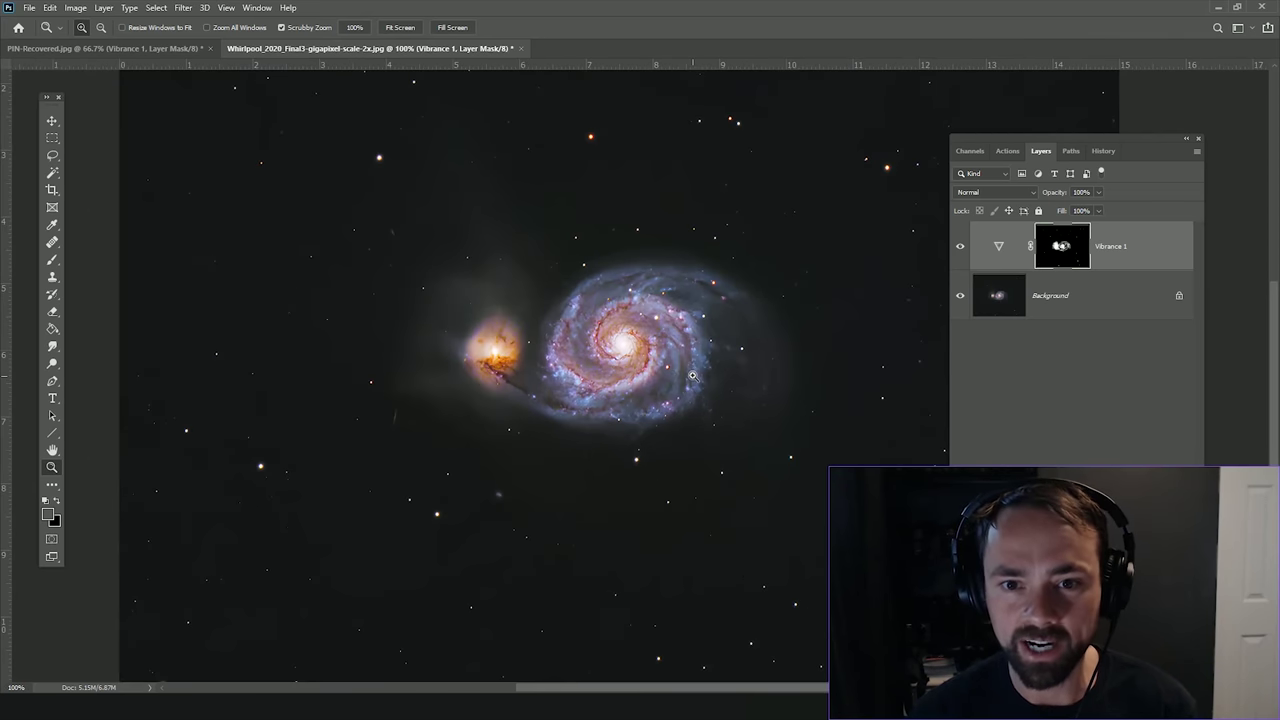
left_click(962, 247)
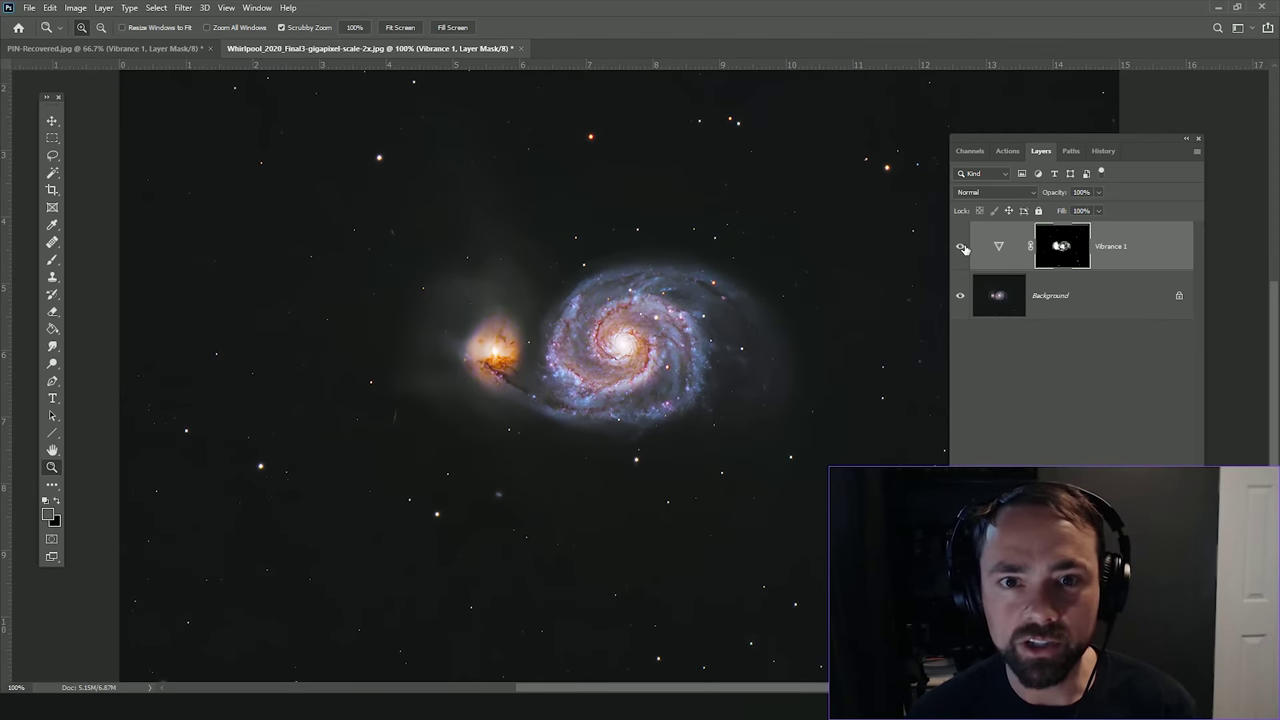
left_click_drag(702, 319, 699, 440)
left_click(690, 304)
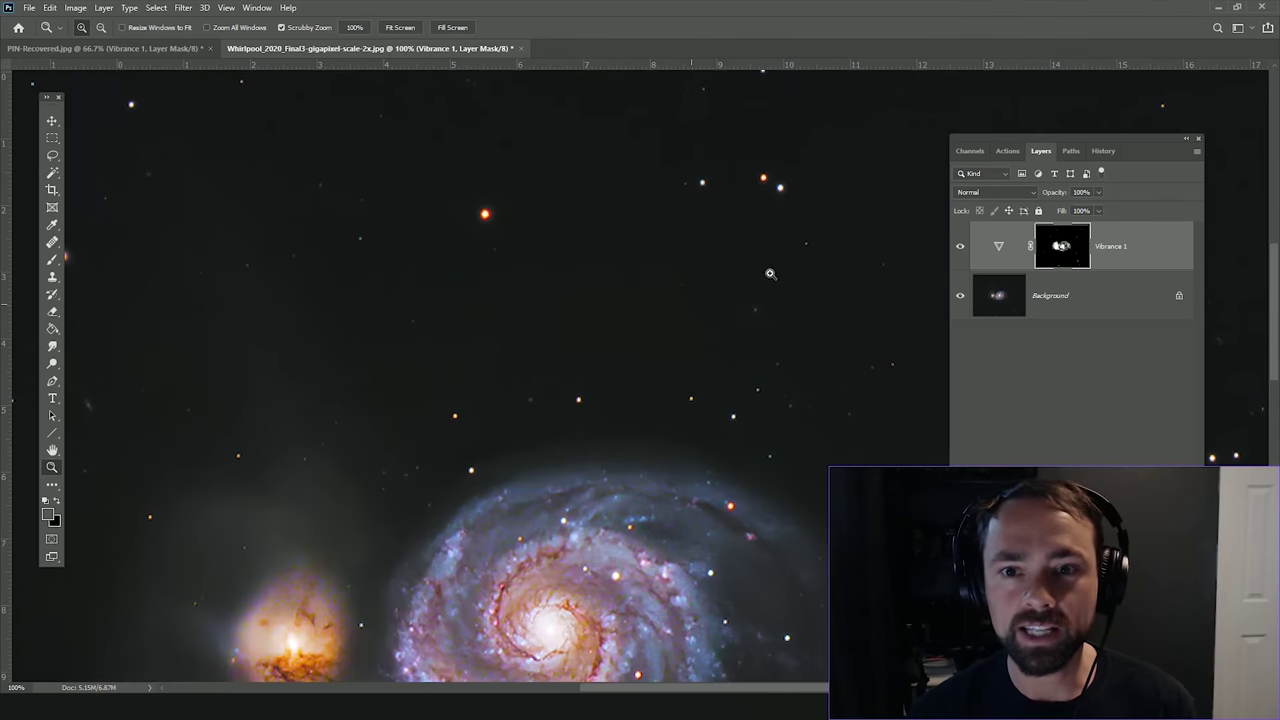
left_click_drag(833, 277, 651, 494)
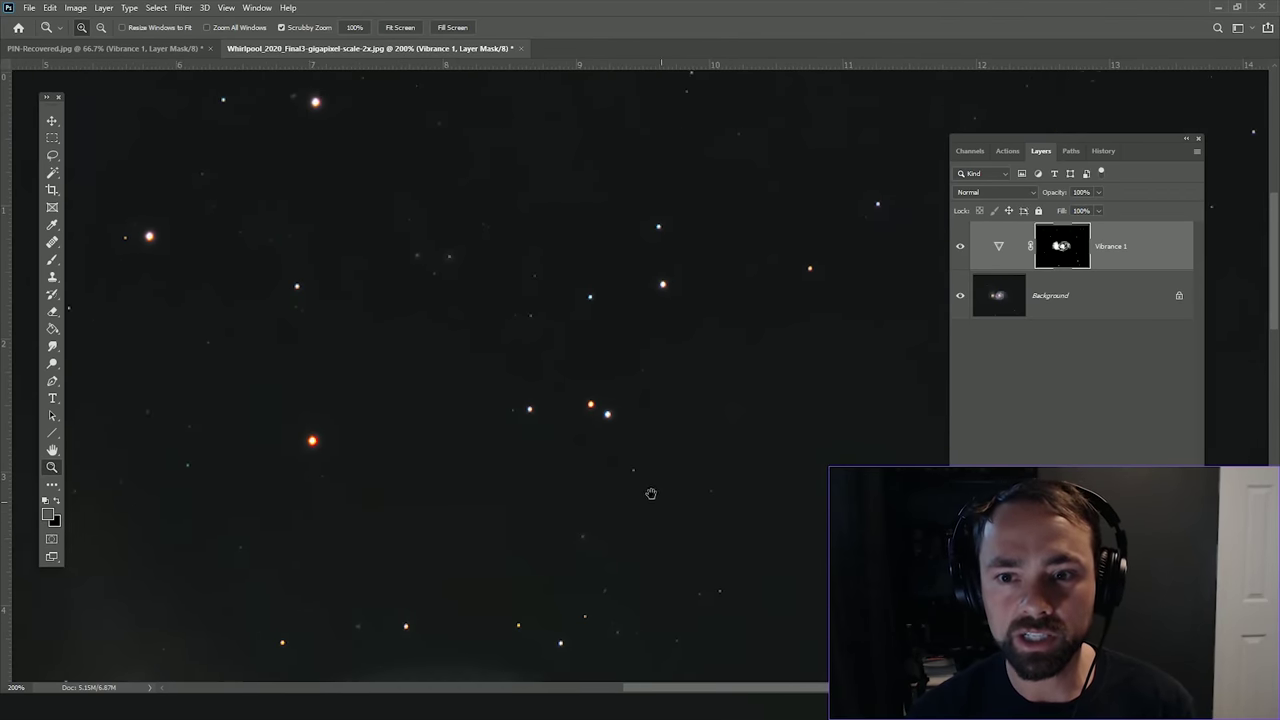
left_click(960, 248)
left_click(960, 248)
left_click(960, 248)
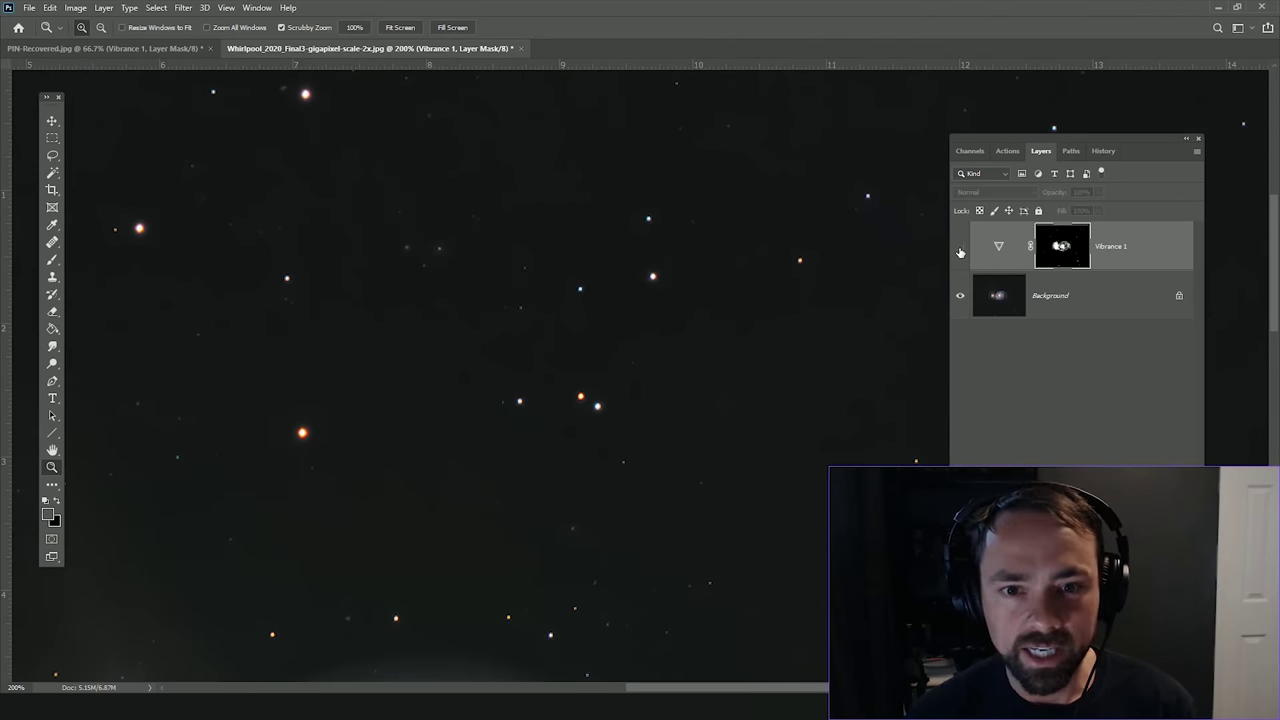
left_click(960, 248)
left_click(960, 248)
left_click(960, 248)
Step: Compare both galaxies with and without the Vibrance layer, up close and in the full image
left_click(565, 369, "alt")
left_click_drag(515, 522, 620, 309)
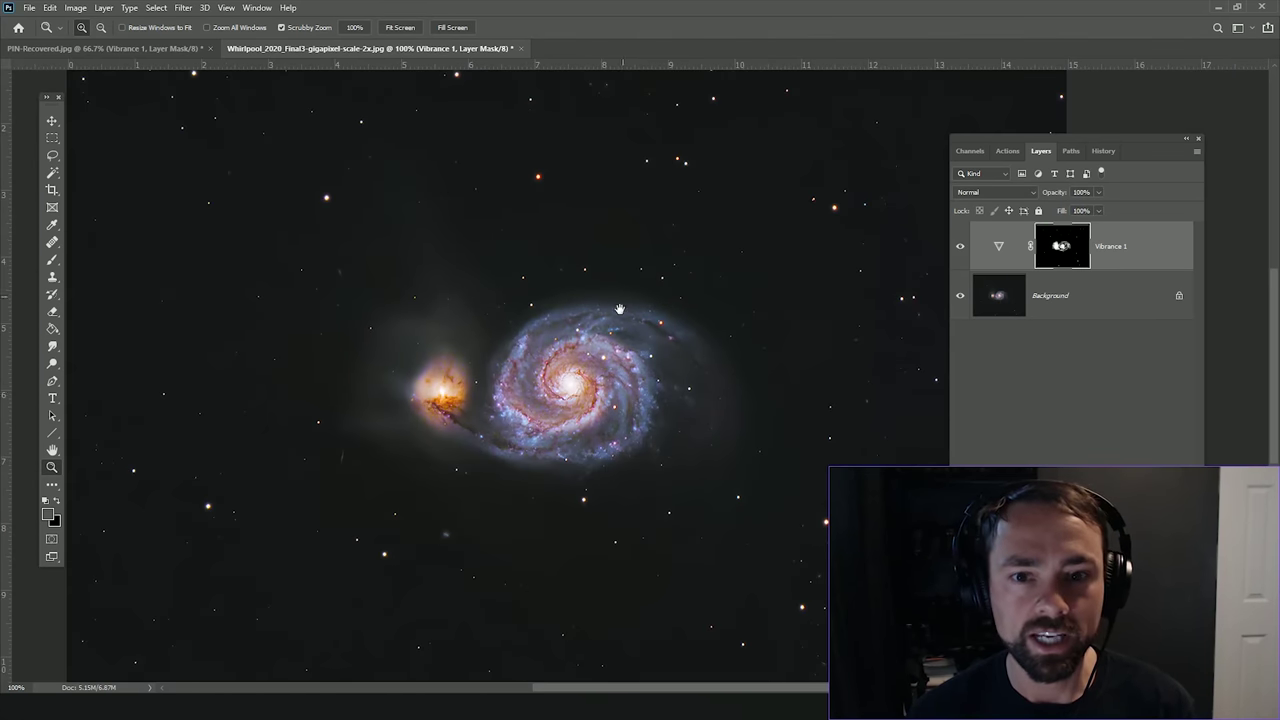
left_click(961, 249)
left_click(736, 453, "alt")
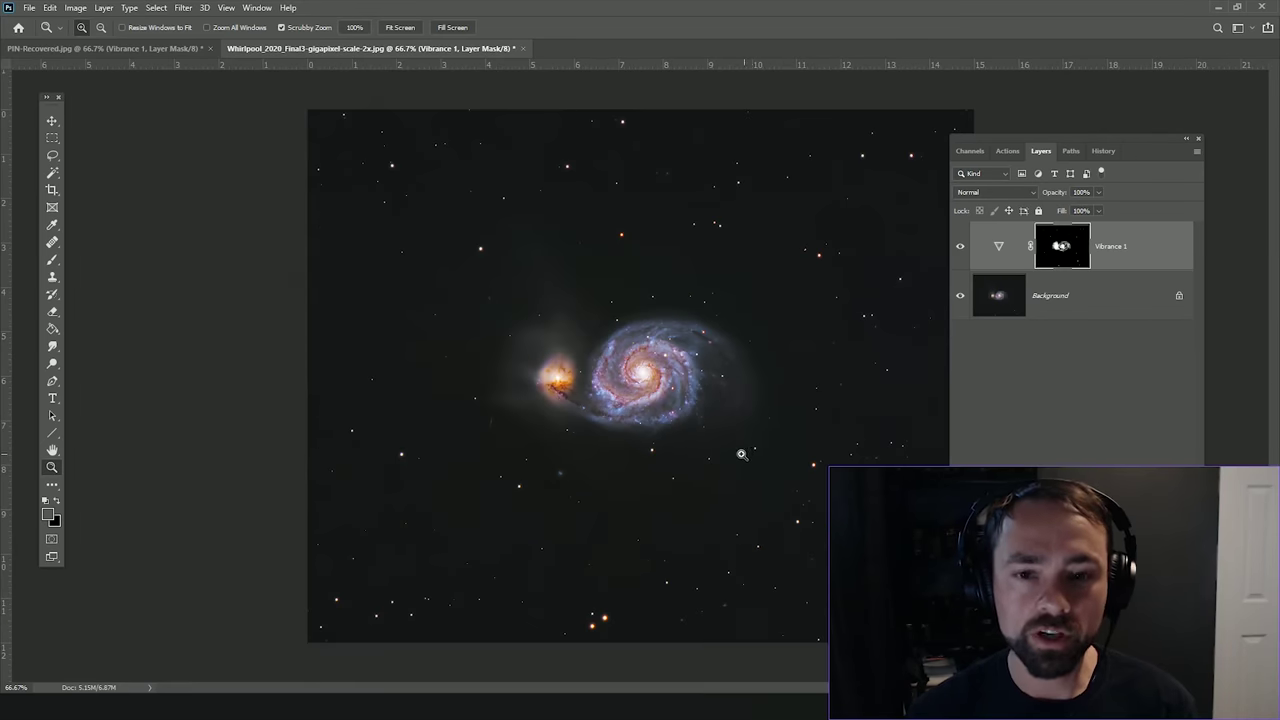
left_click(727, 394)
left_click(684, 399, "alt")
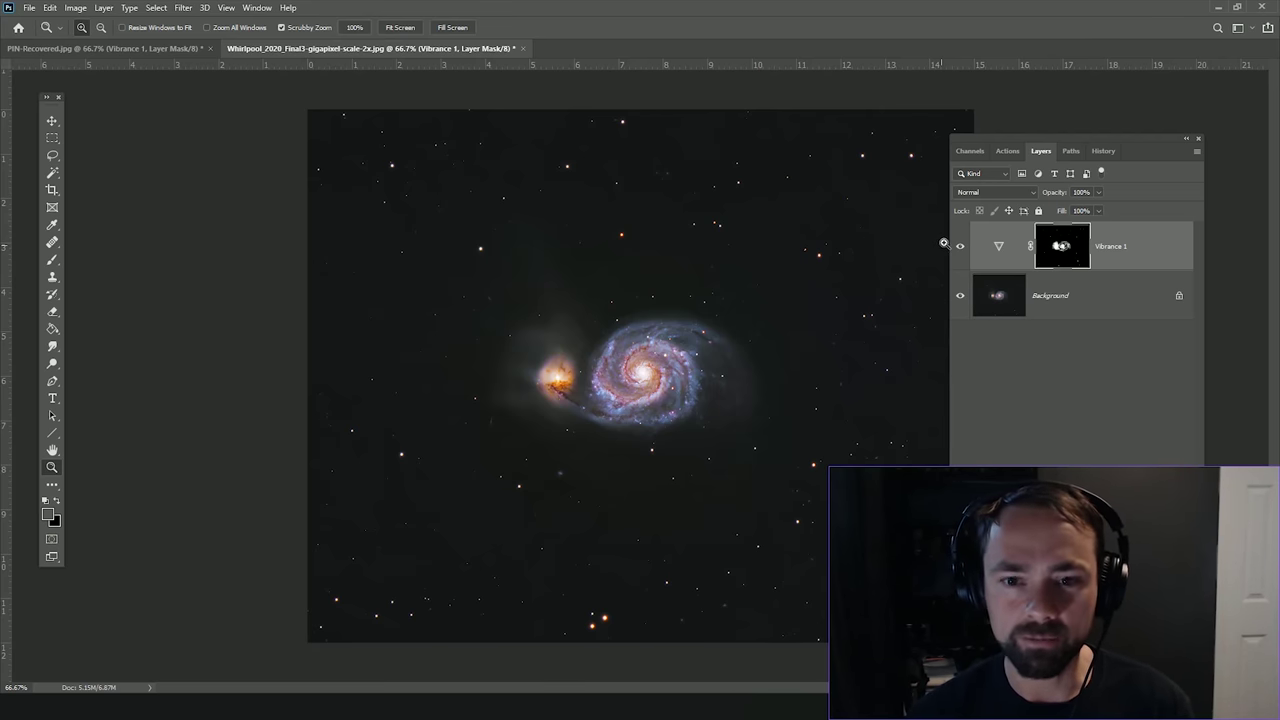
left_click(655, 418)
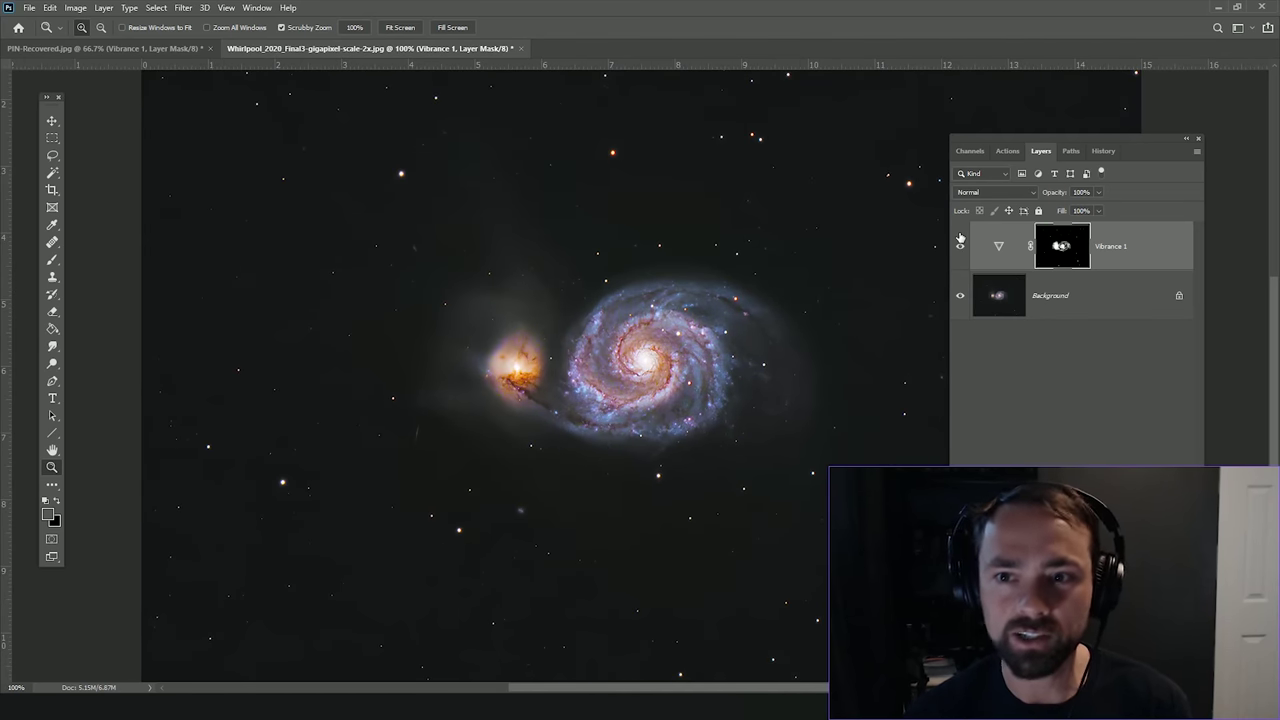
left_click(959, 248)
left_click(960, 249)
Step: Reduce the Vibrance layer's opacity to 50% and compare the whole image with the layer hidden and shown
left_click(1100, 193)
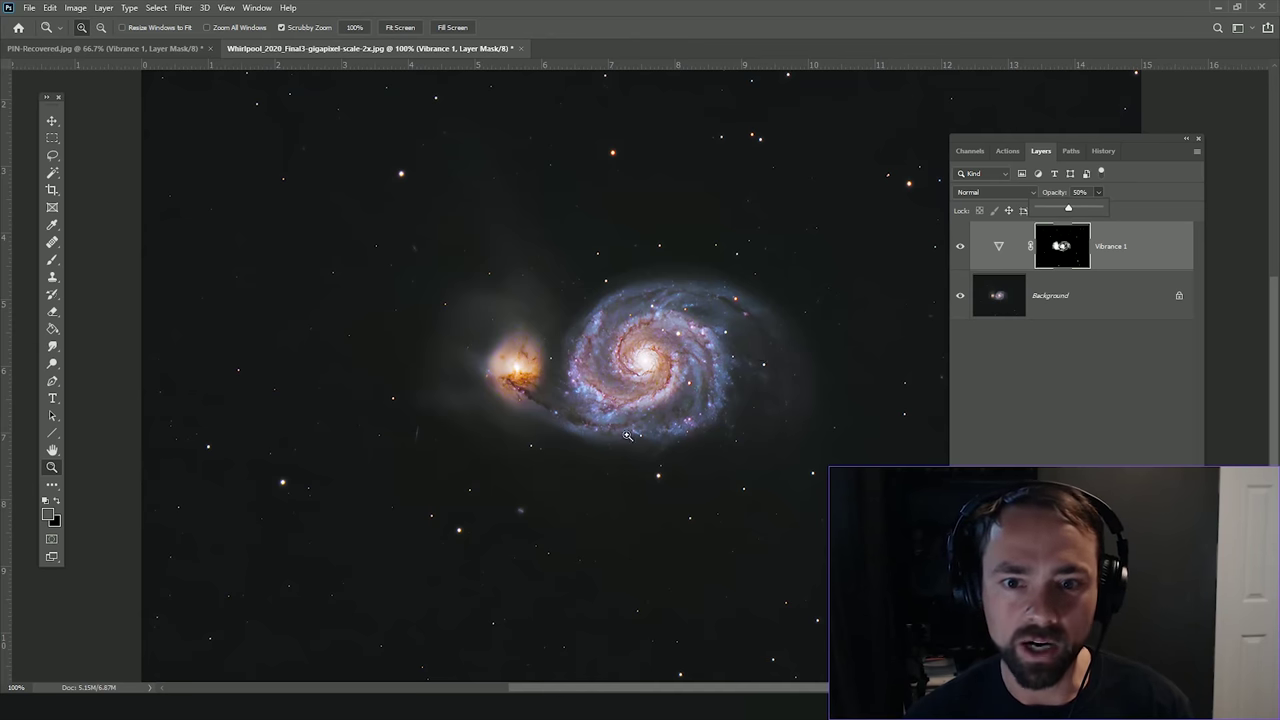
key("ctrl+plus")
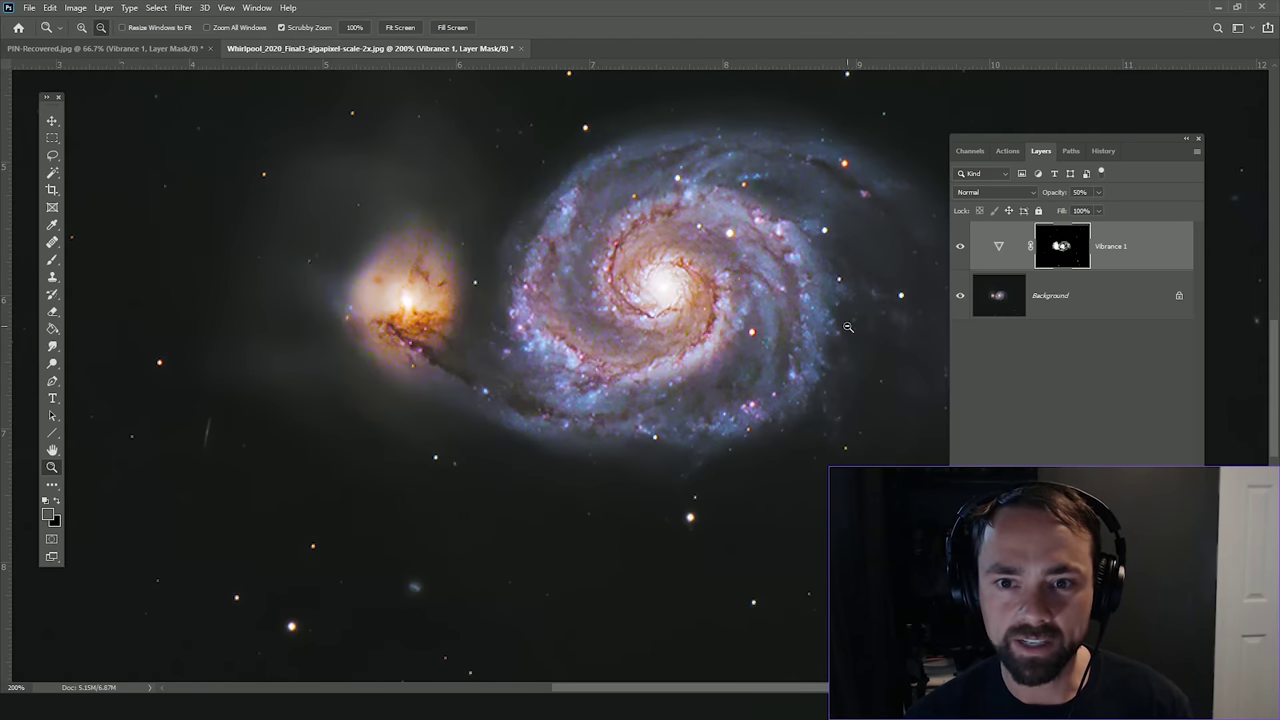
key("ctrl+minus")
key("ctrl+minus")
key("ctrl+minus")
left_click(960, 248)
left_click(960, 248)
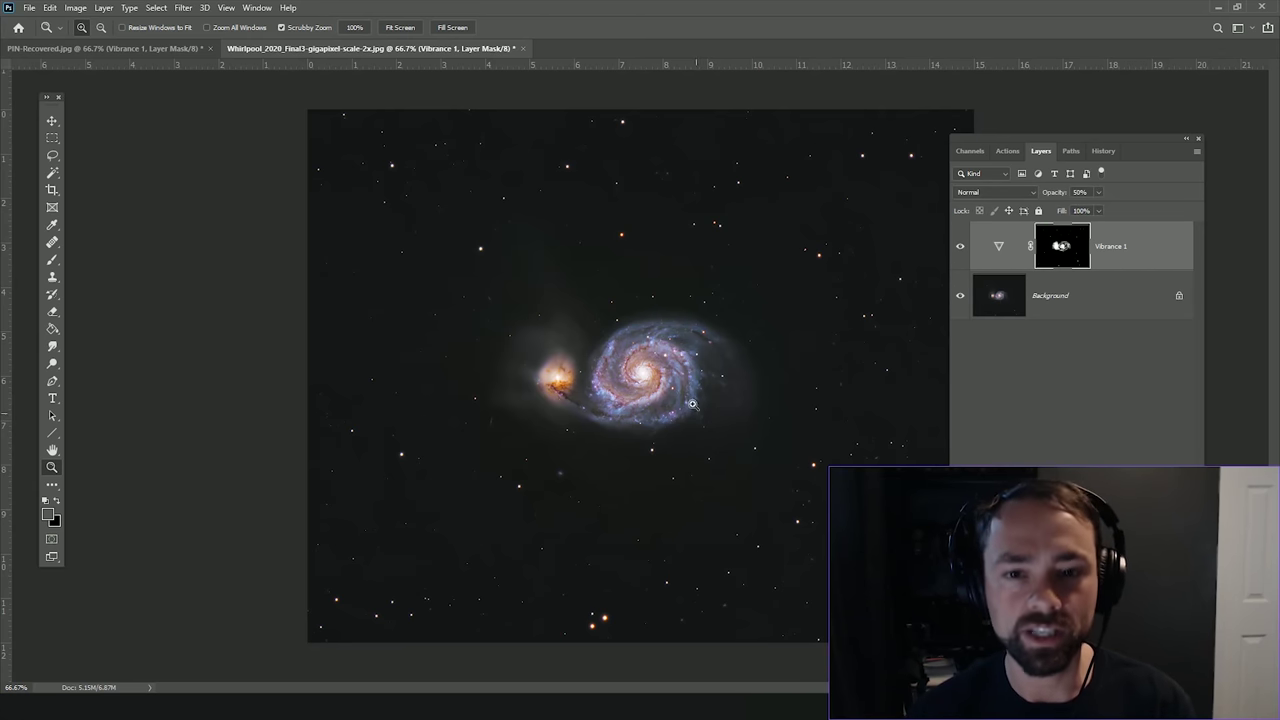
Step: Dab a soft 15 px eraser on the Vibrance layer's mask over the orange star in the spiral galaxy's arm
left_click(681, 392)
left_click(681, 376)
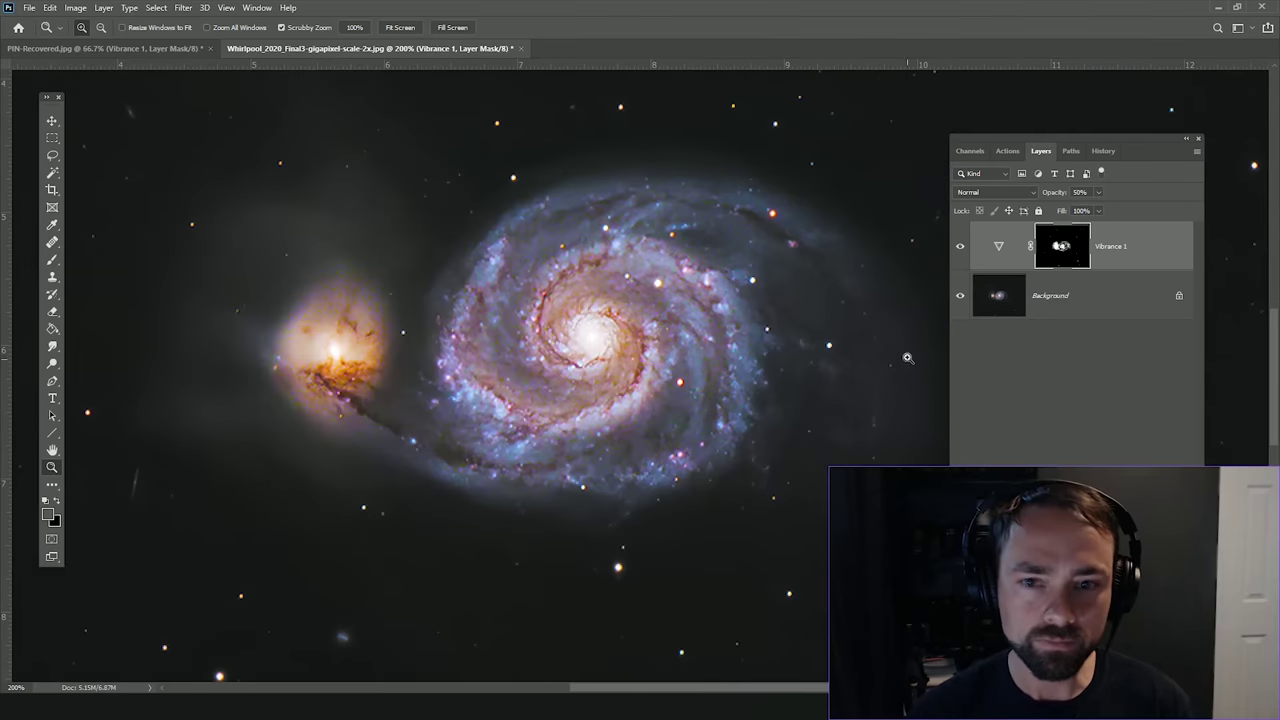
left_click(879, 385, "alt")
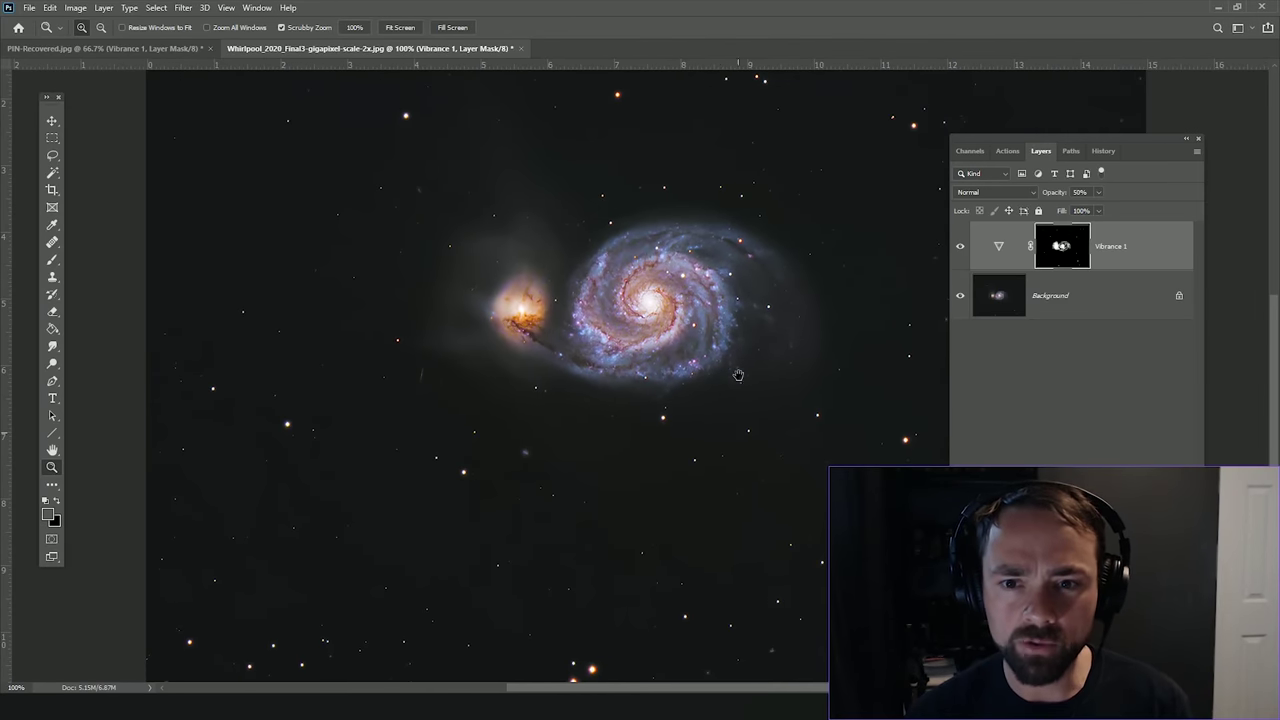
left_click(737, 371)
left_click(51, 122)
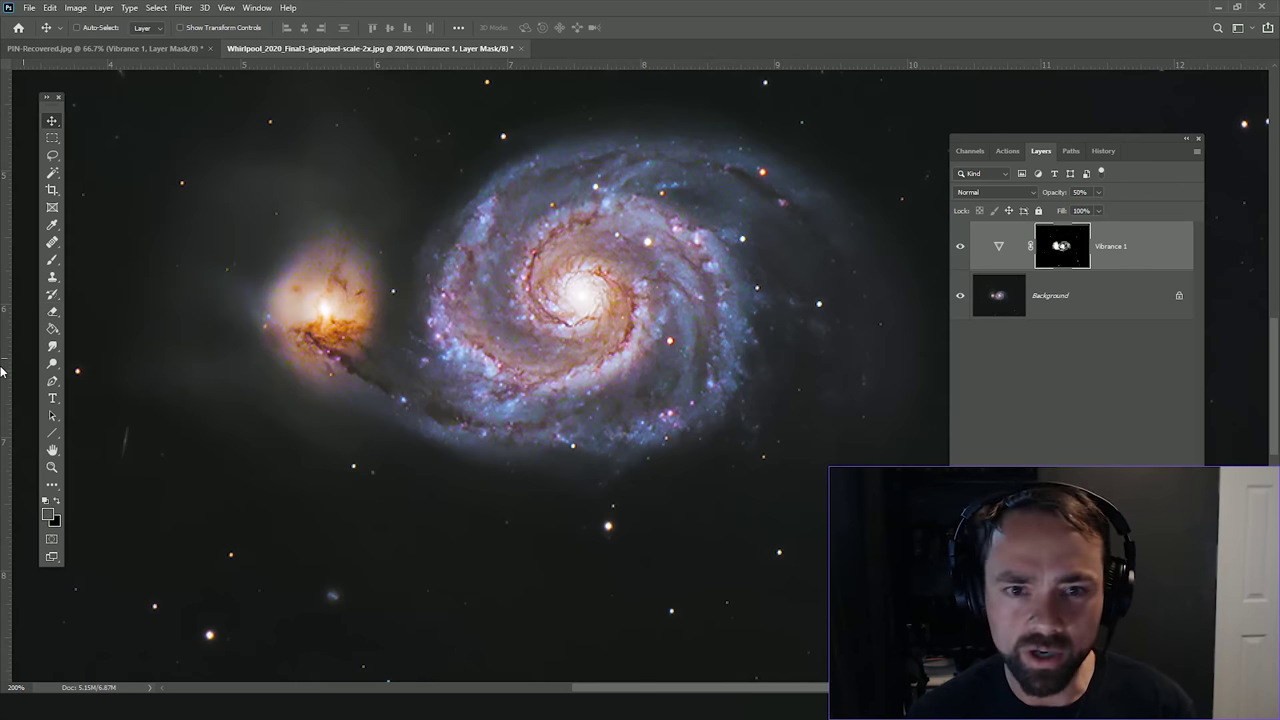
left_click(52, 311)
left_click(96, 28)
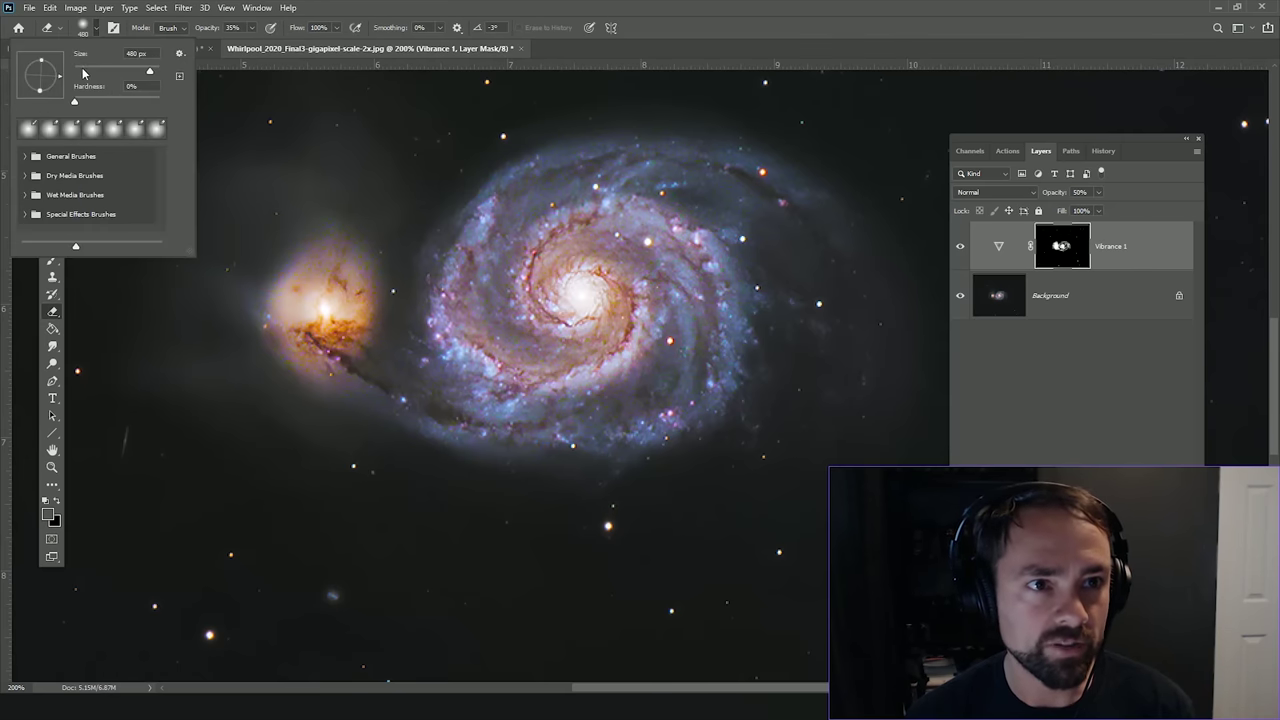
left_click_drag(80, 75, 80, 71)
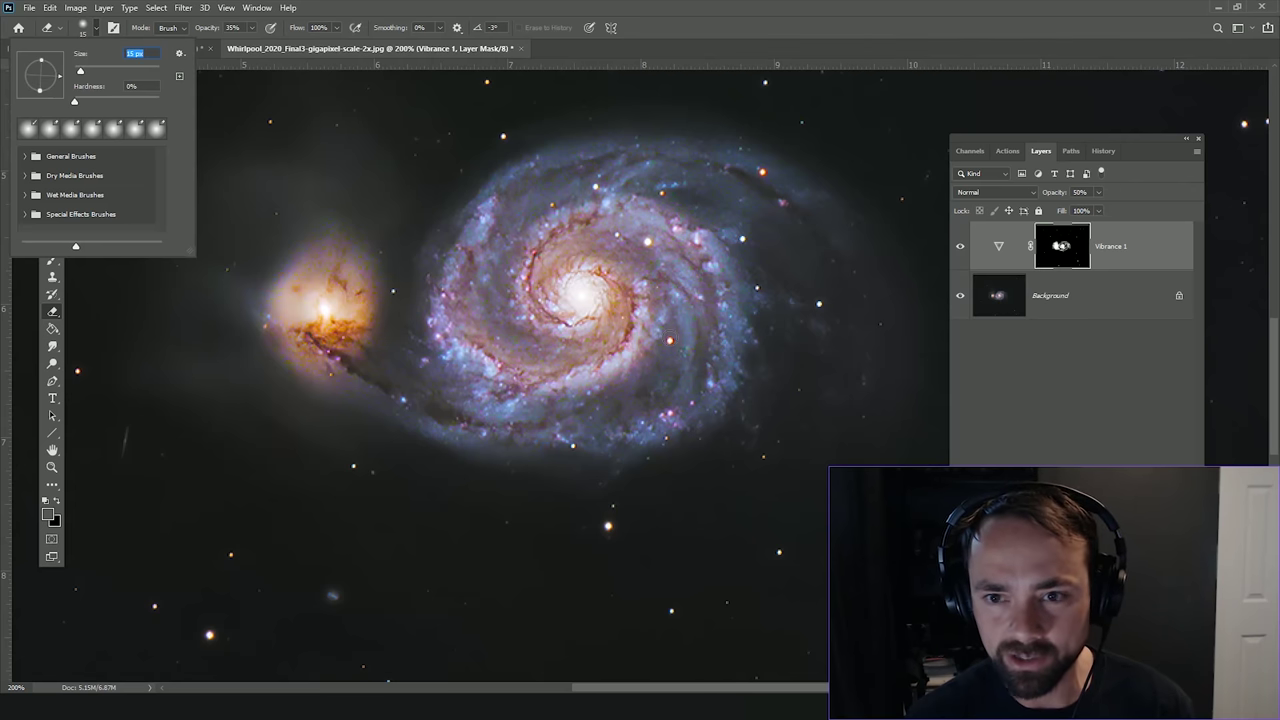
left_click(670, 341)
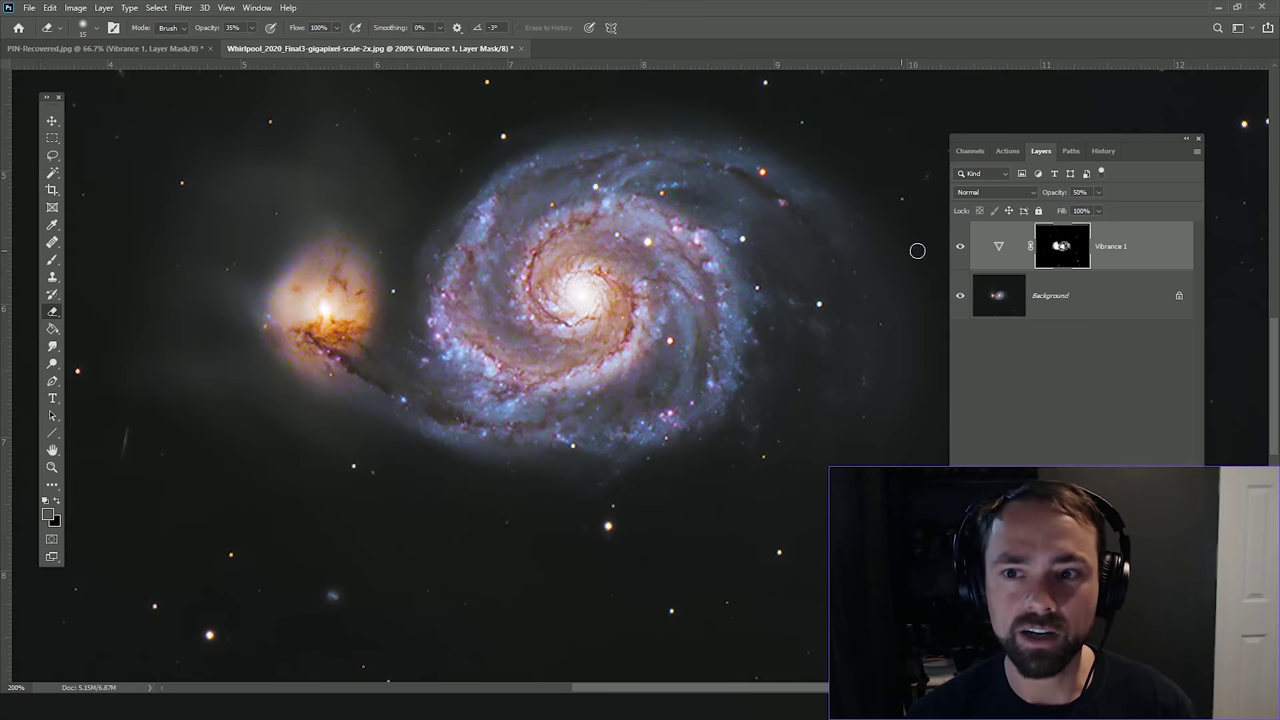
Step: Check the spiral galaxy after the mask touch-up with the Vibrance layer hidden and shown
left_click(962, 247)
left_click(962, 247)
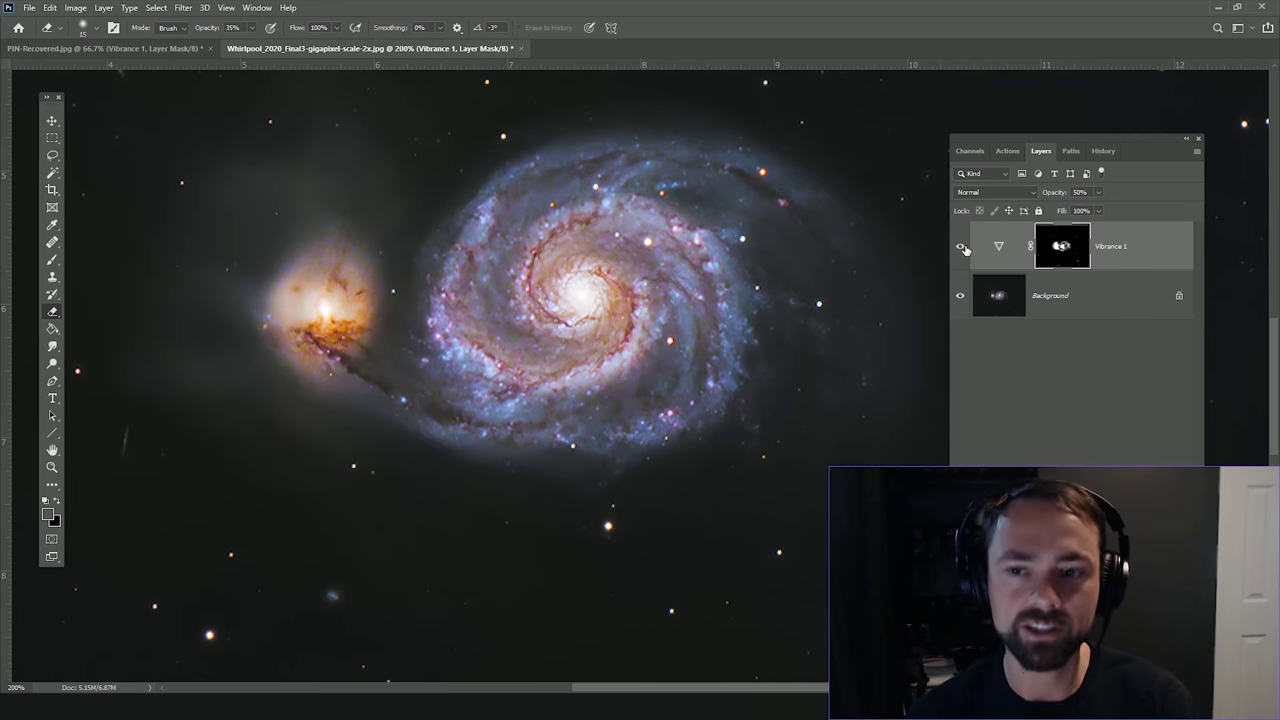
left_click(963, 249)
left_click(963, 249)
Step: Take a closer look at the galaxy in M82_2020_FINAL.jpg
left_click(53, 468)
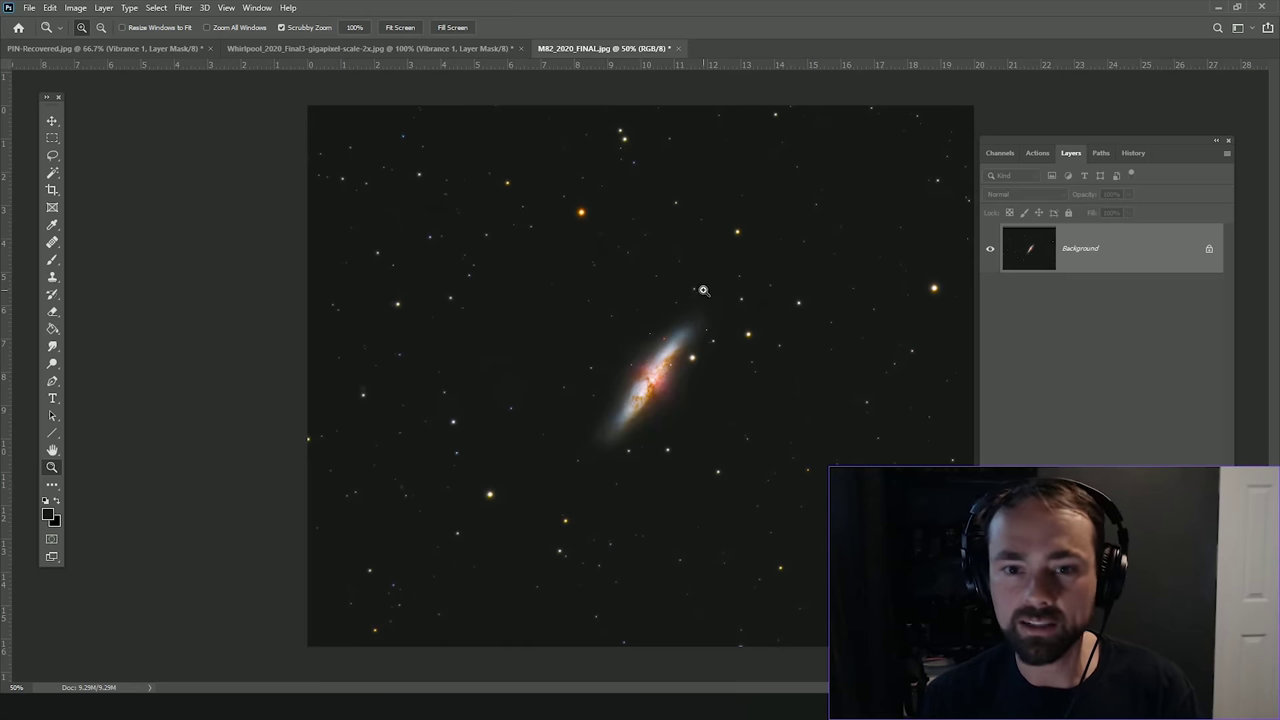
left_click(704, 425)
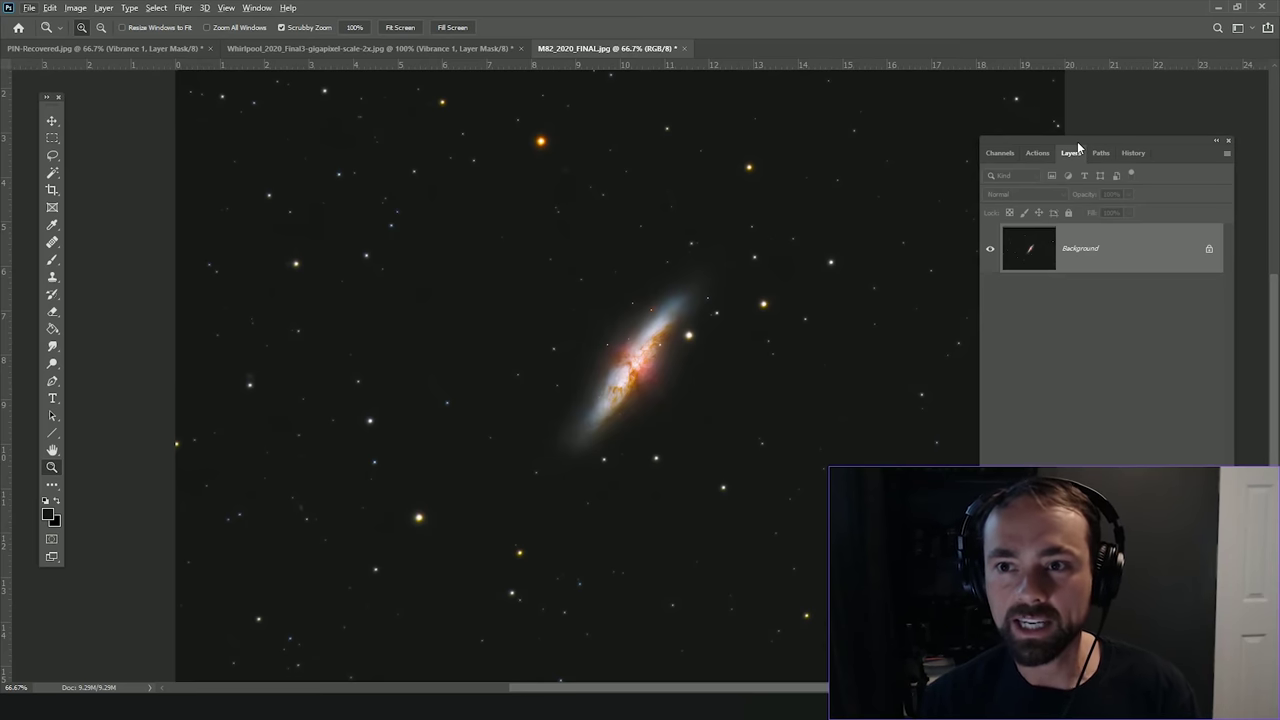
Step: Select the highlights of the M82 image with Color Range, using a fuzziness of 71% and a range of 44
left_click_drag(1077, 142, 1076, 142)
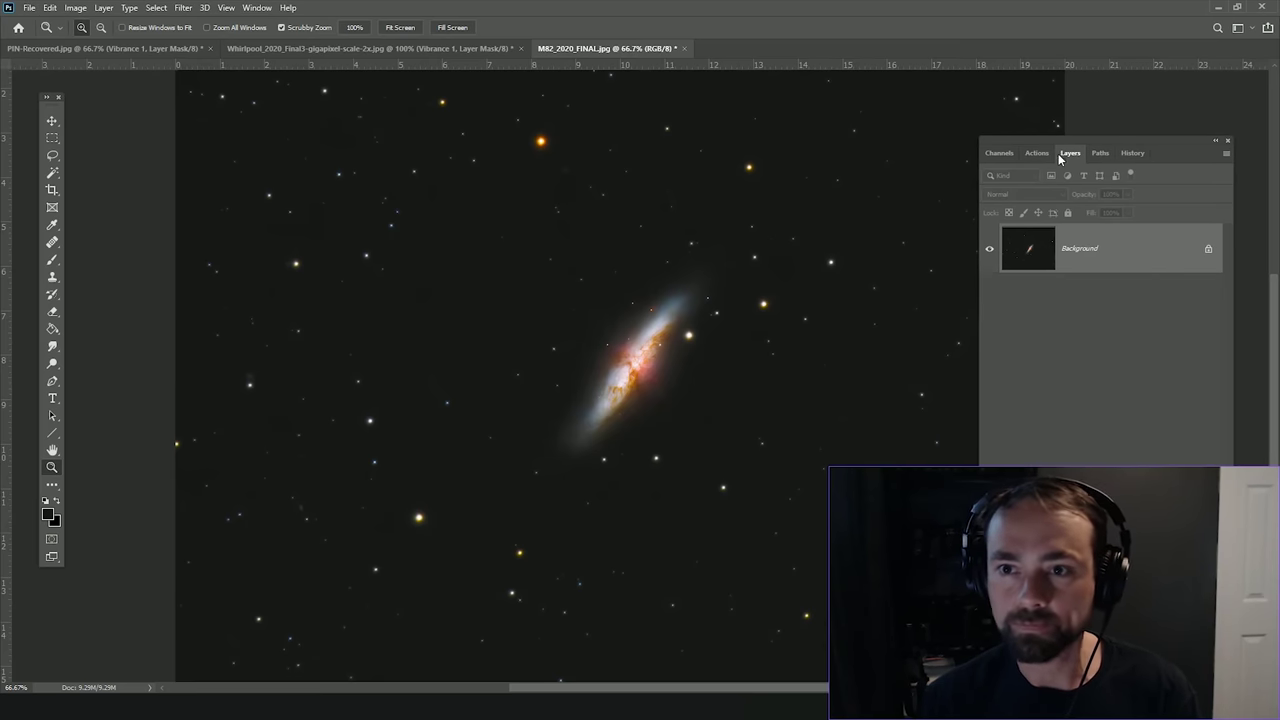
left_click(163, 10)
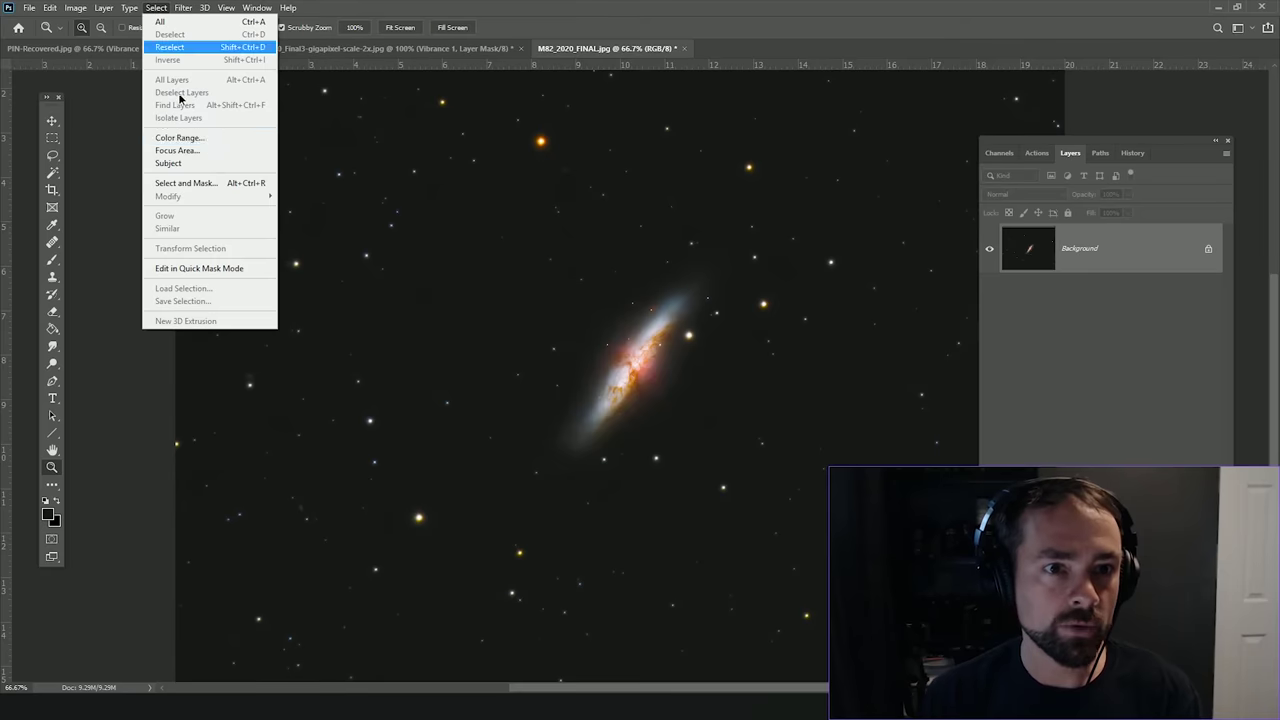
left_click(203, 140)
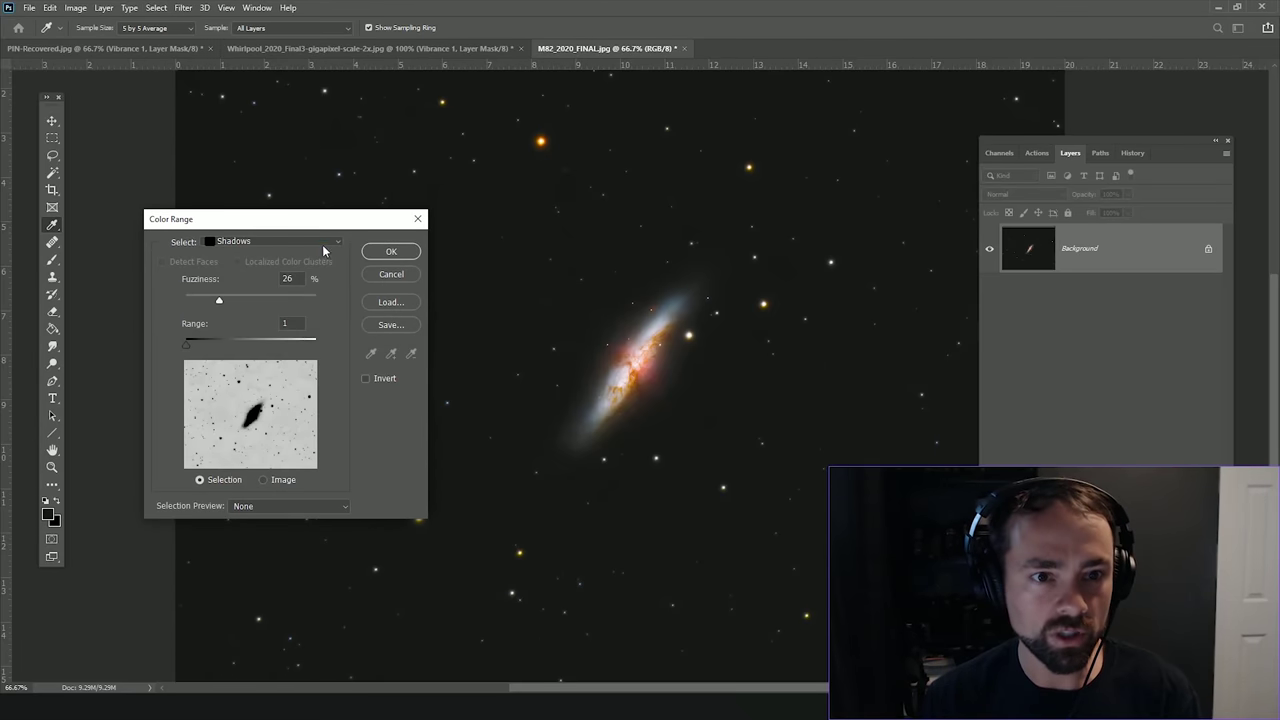
left_click(322, 241)
left_click(262, 369)
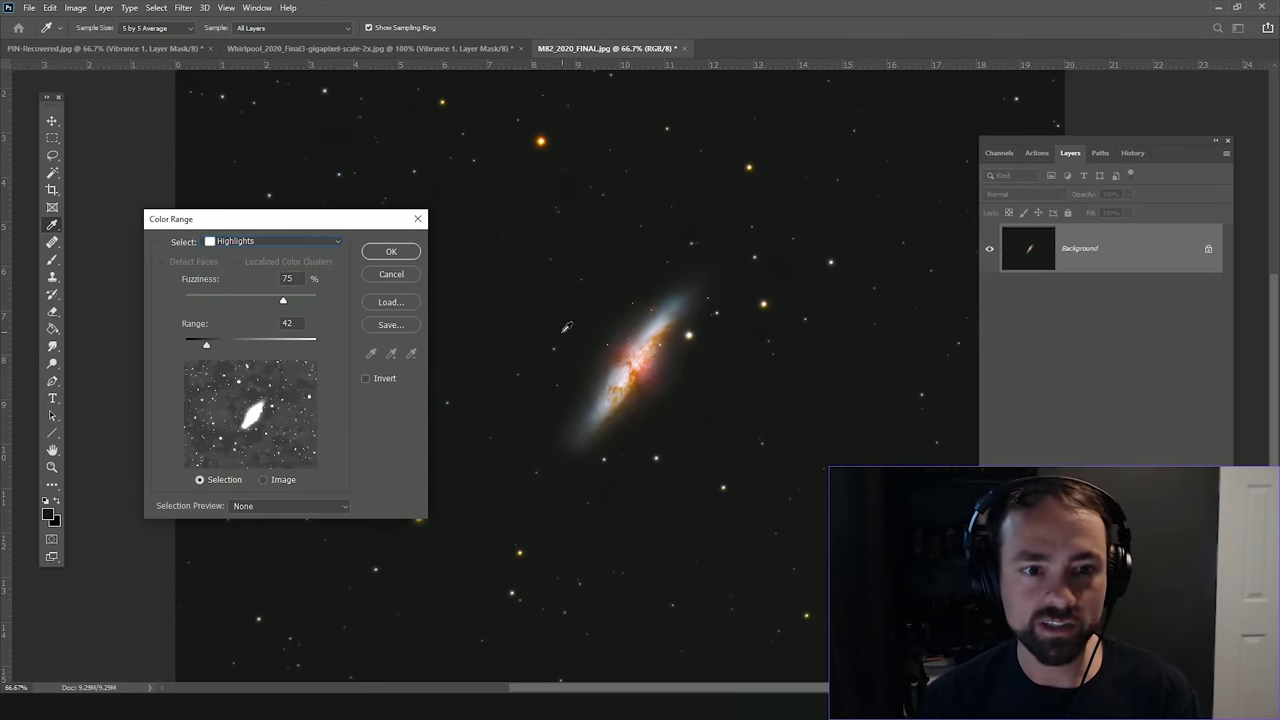
left_click_drag(351, 222, 390, 201)
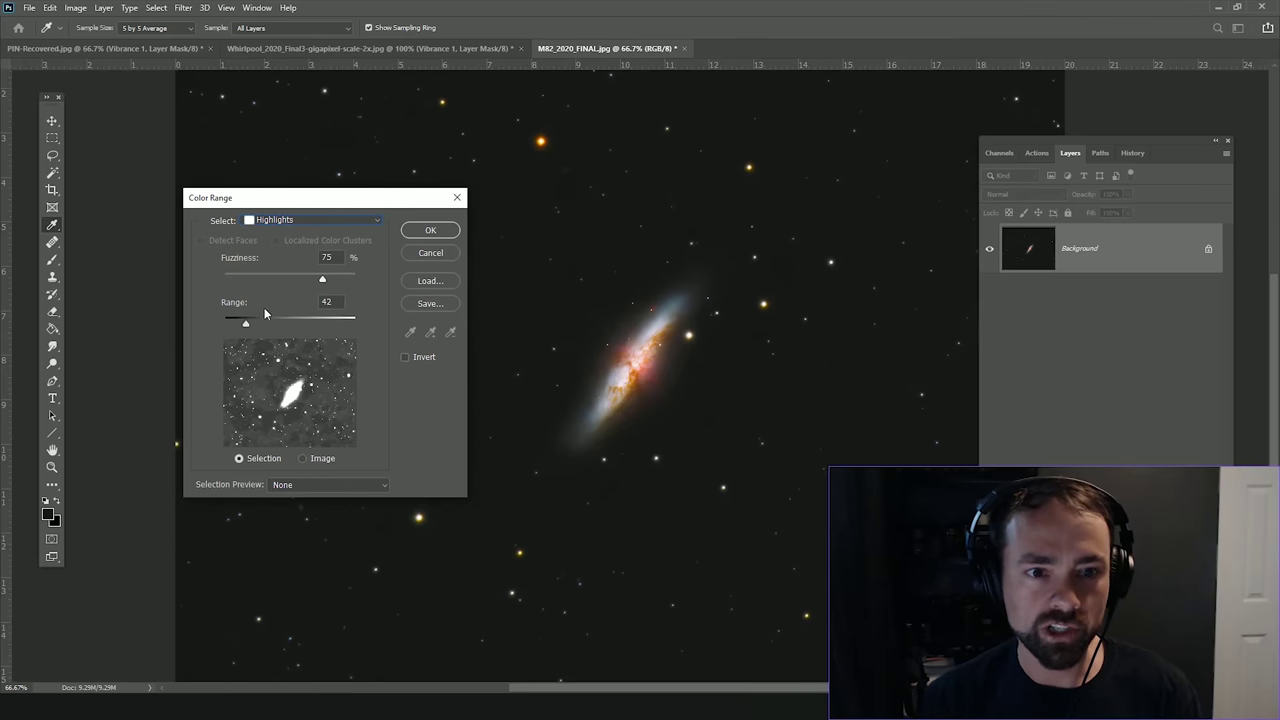
mouse_move(246, 323)
left_mouse_down()
mouse_move(229, 323)
mouse_move(248, 325)
left_mouse_up()
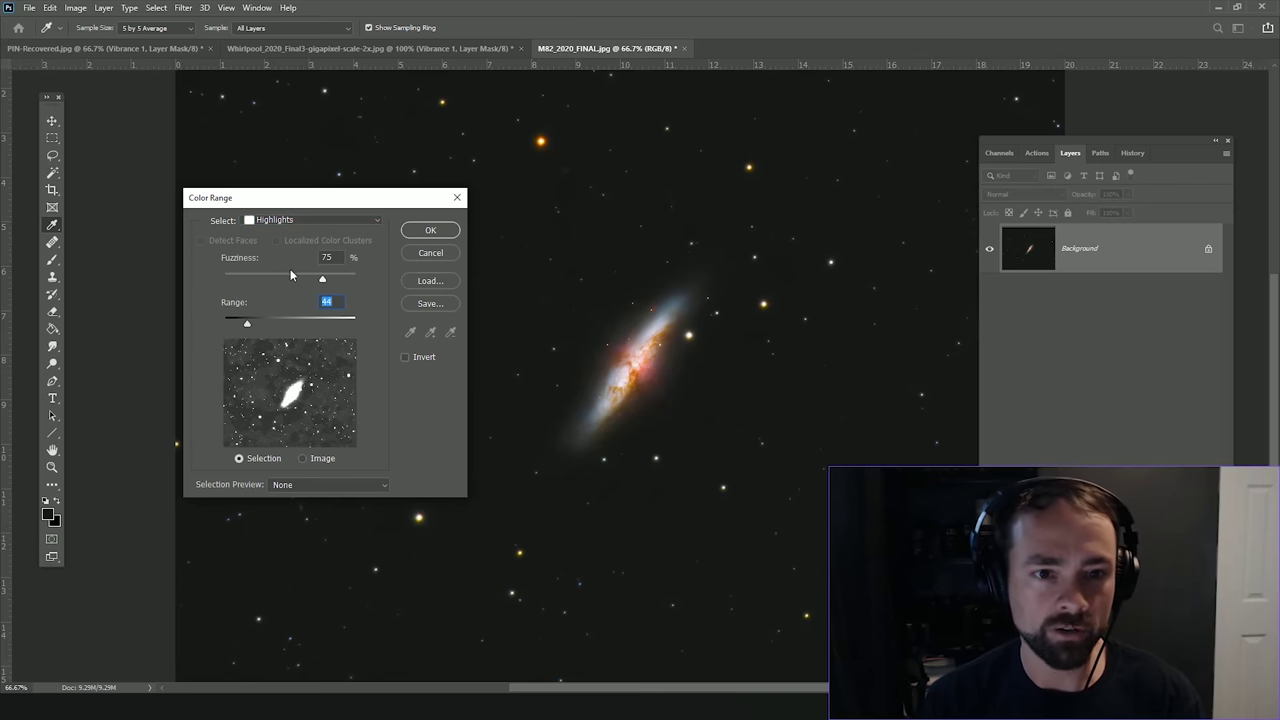
mouse_move(321, 278)
left_mouse_down()
mouse_move(300, 278)
mouse_move(319, 280)
left_mouse_up()
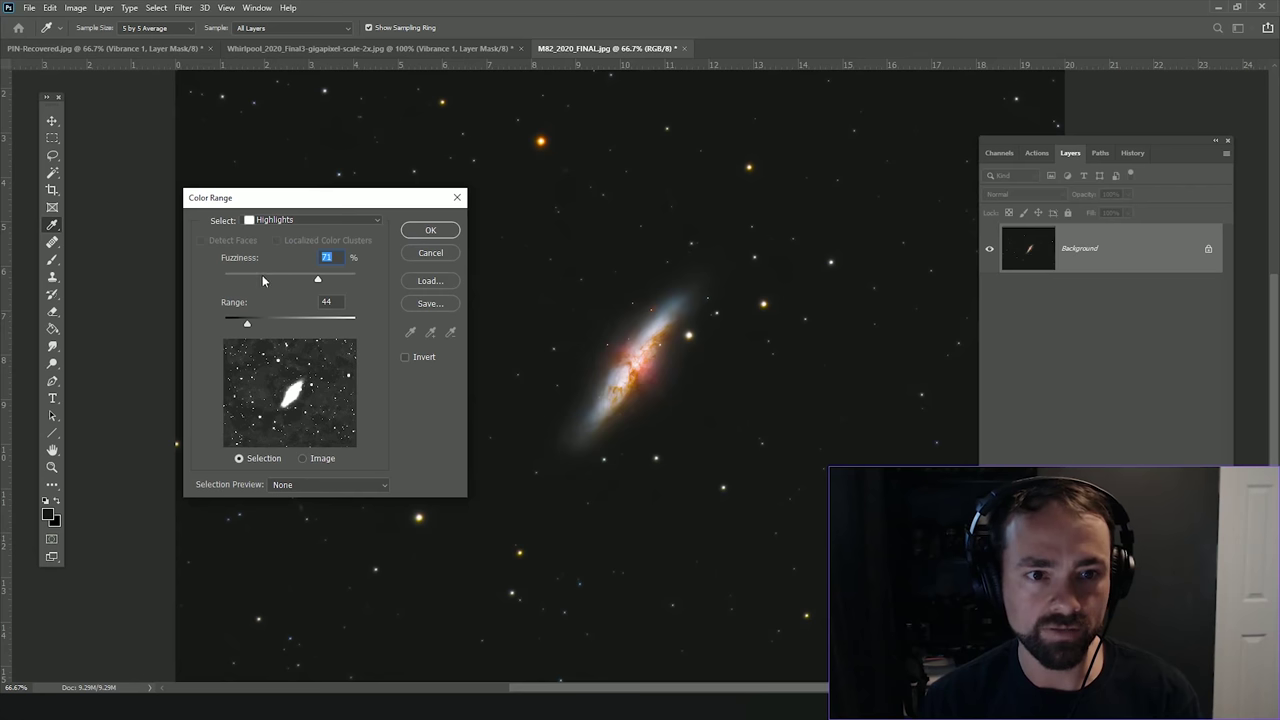
left_click(428, 231)
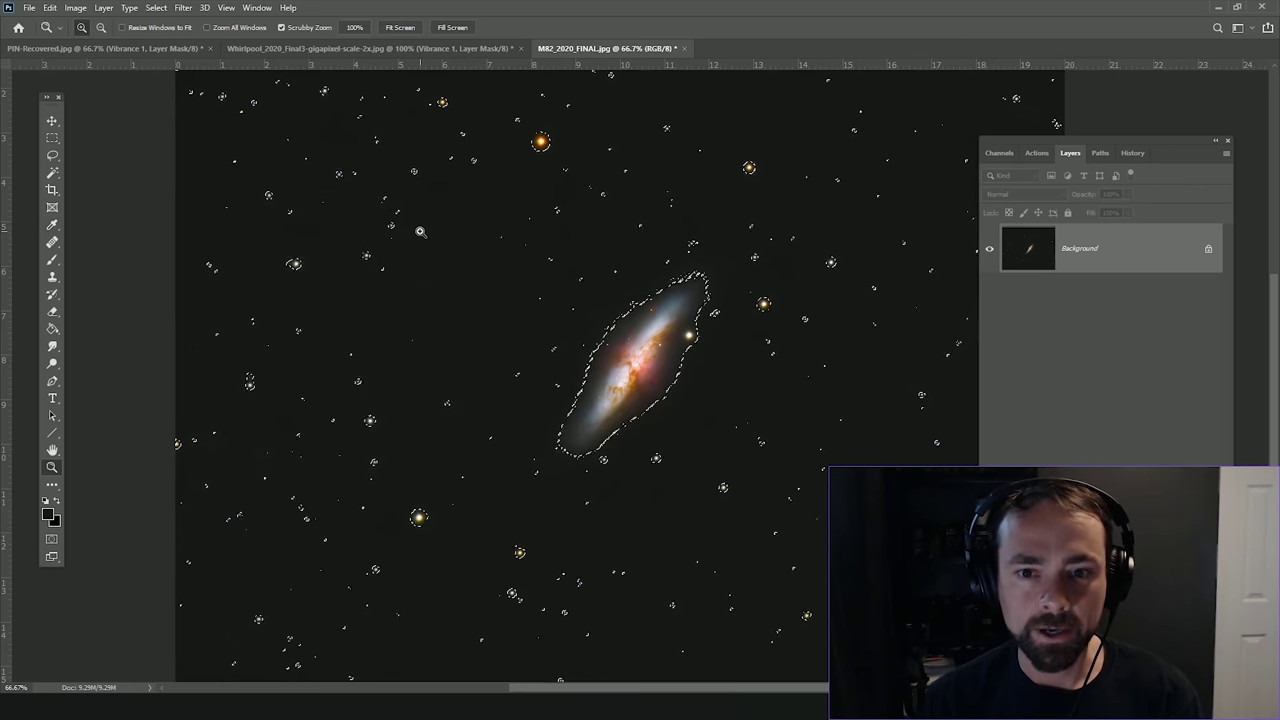
Step: Open the highlights selection in Select and Mask and raise its contrast to 20%
left_click(156, 7)
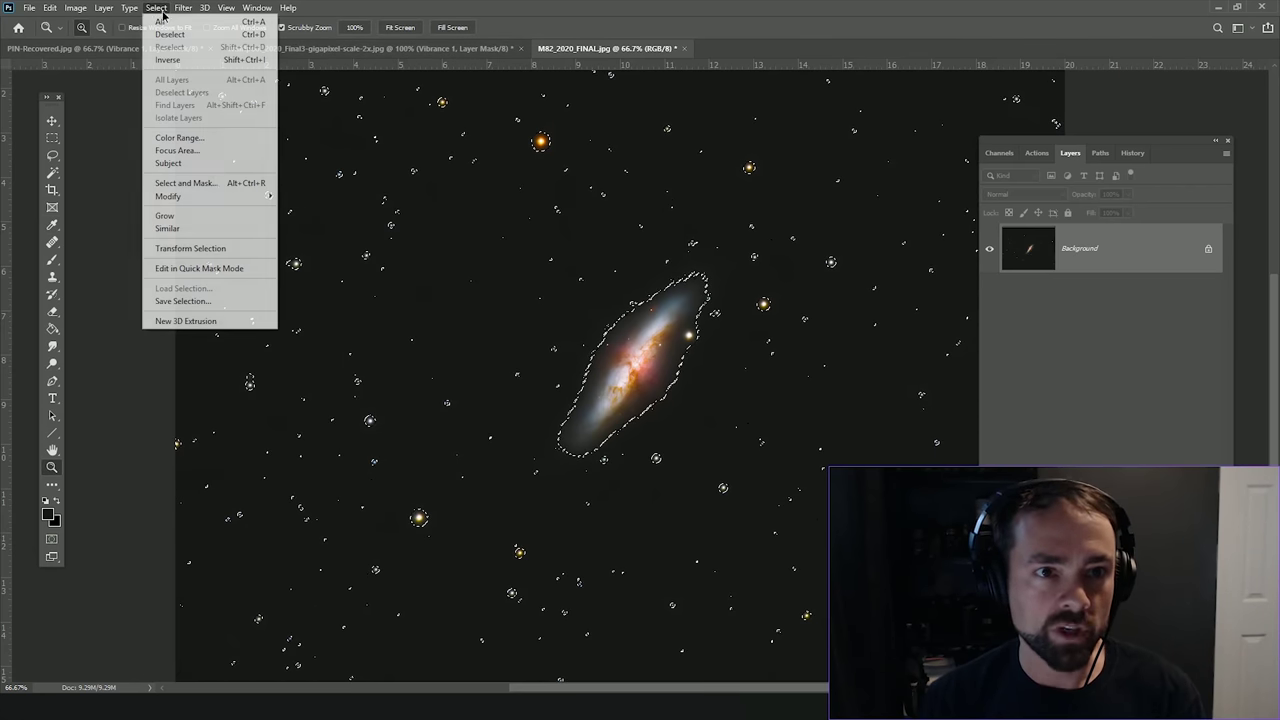
left_click(190, 183)
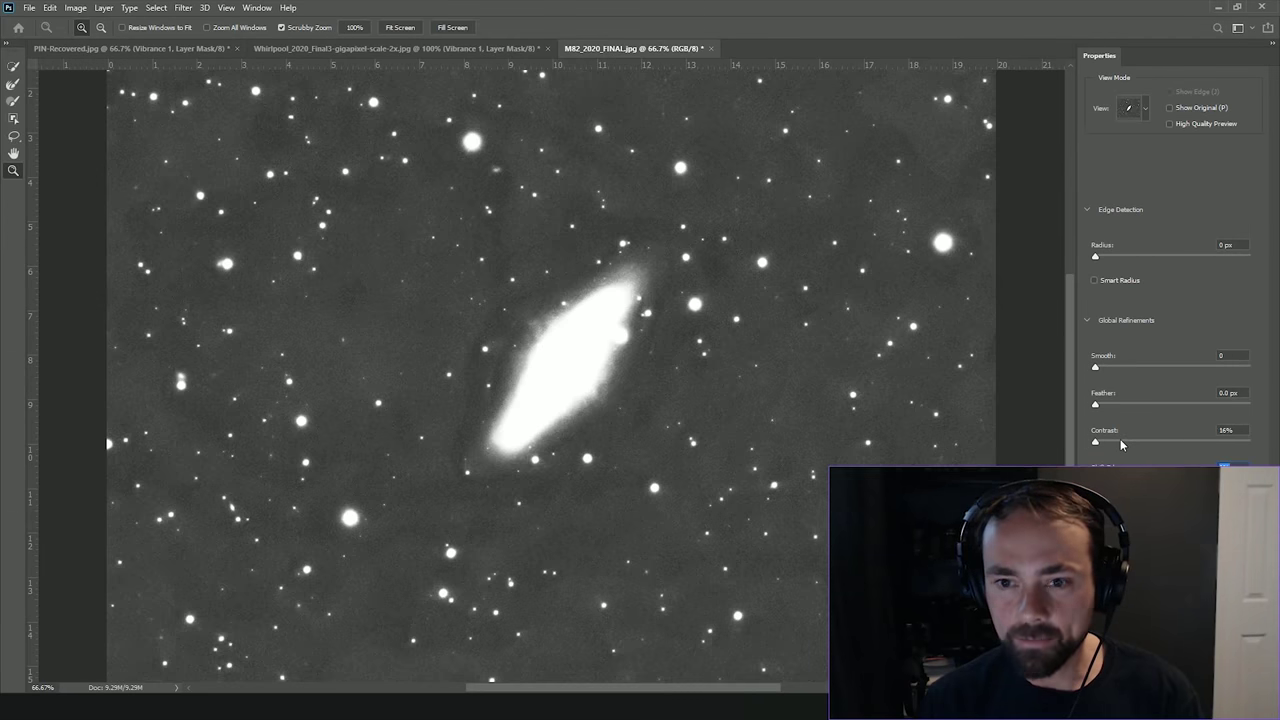
left_click_drag(1120, 440, 1128, 440)
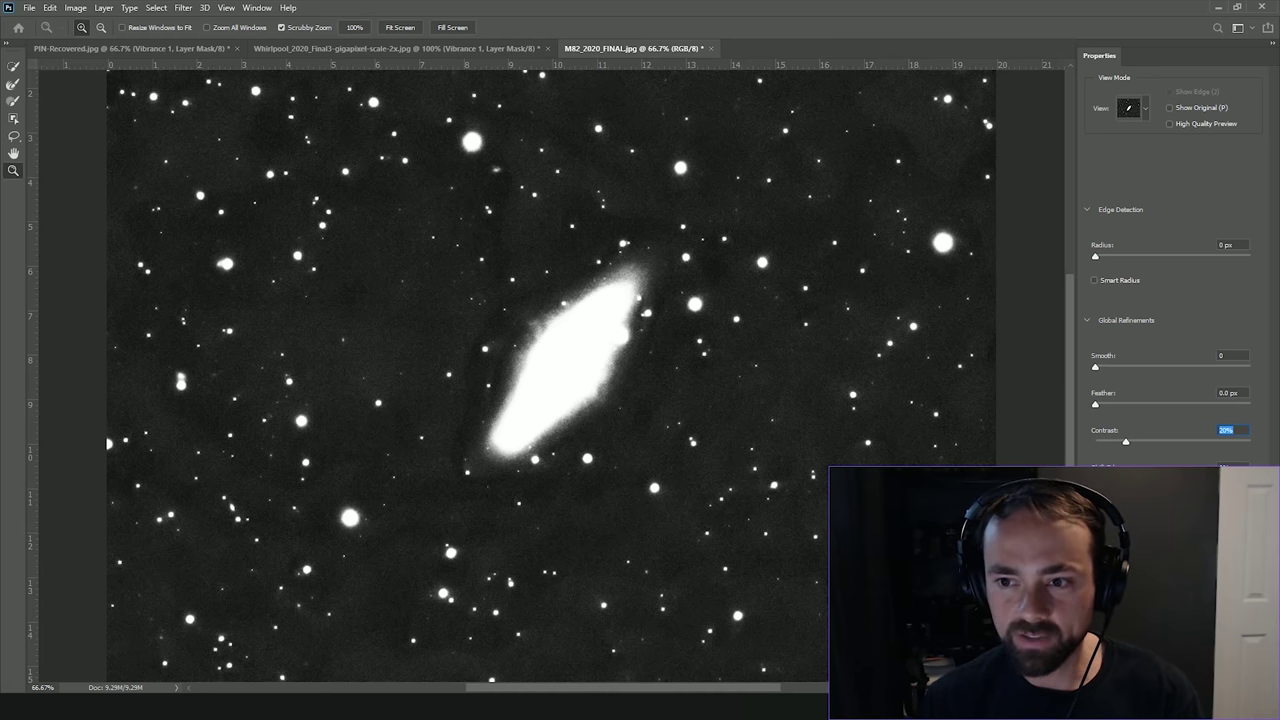
mouse_move(1172, 479)
left_mouse_down()
mouse_move(1200, 479)
mouse_move(1173, 479)
left_mouse_up()
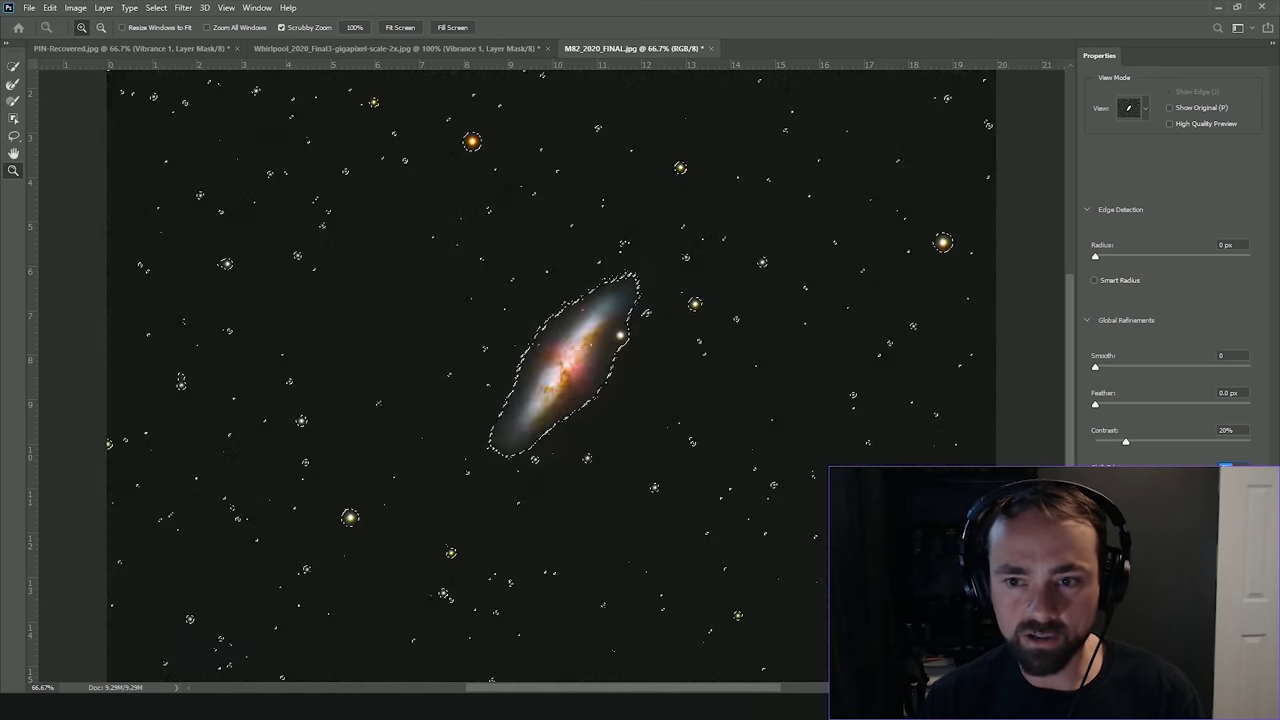
Step: Set the highlights selection's feather to 7.5 px and contrast to 25%, and apply the refinement
left_click(1114, 404)
left_click_drag(1115, 406, 1122, 404)
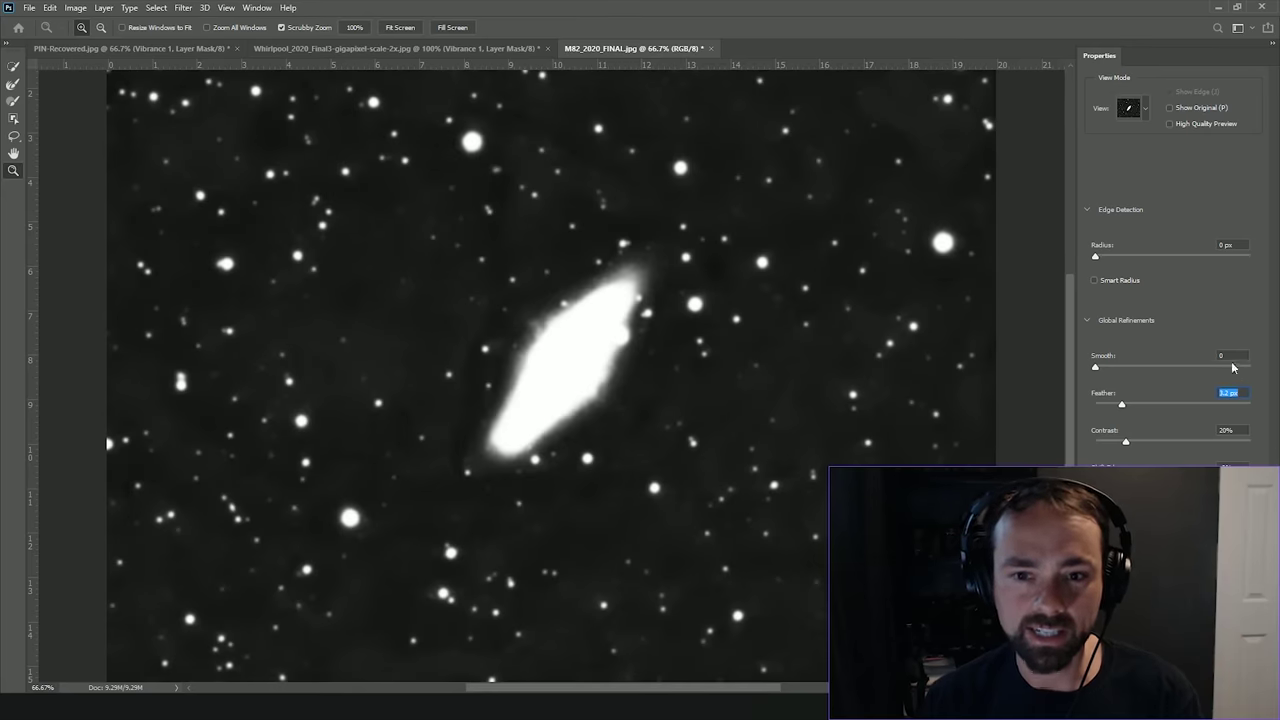
left_click(1133, 404)
left_click_drag(1133, 404, 1133, 405)
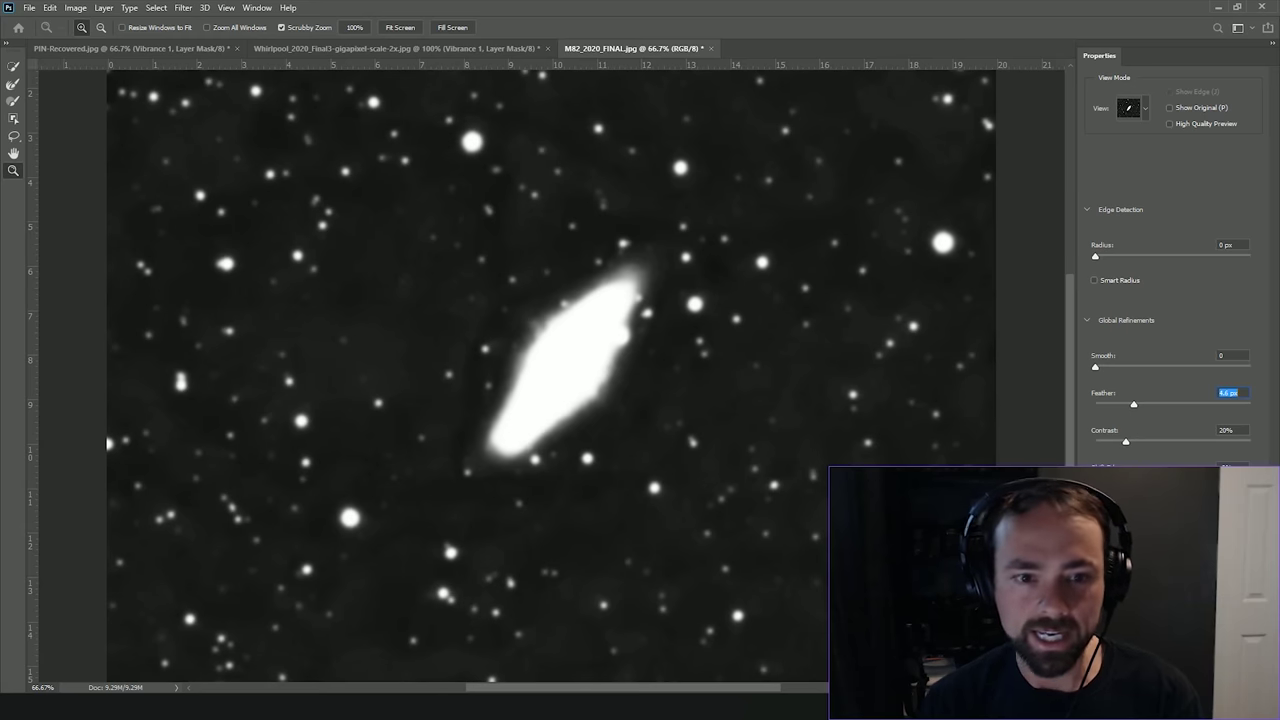
left_click(1140, 403)
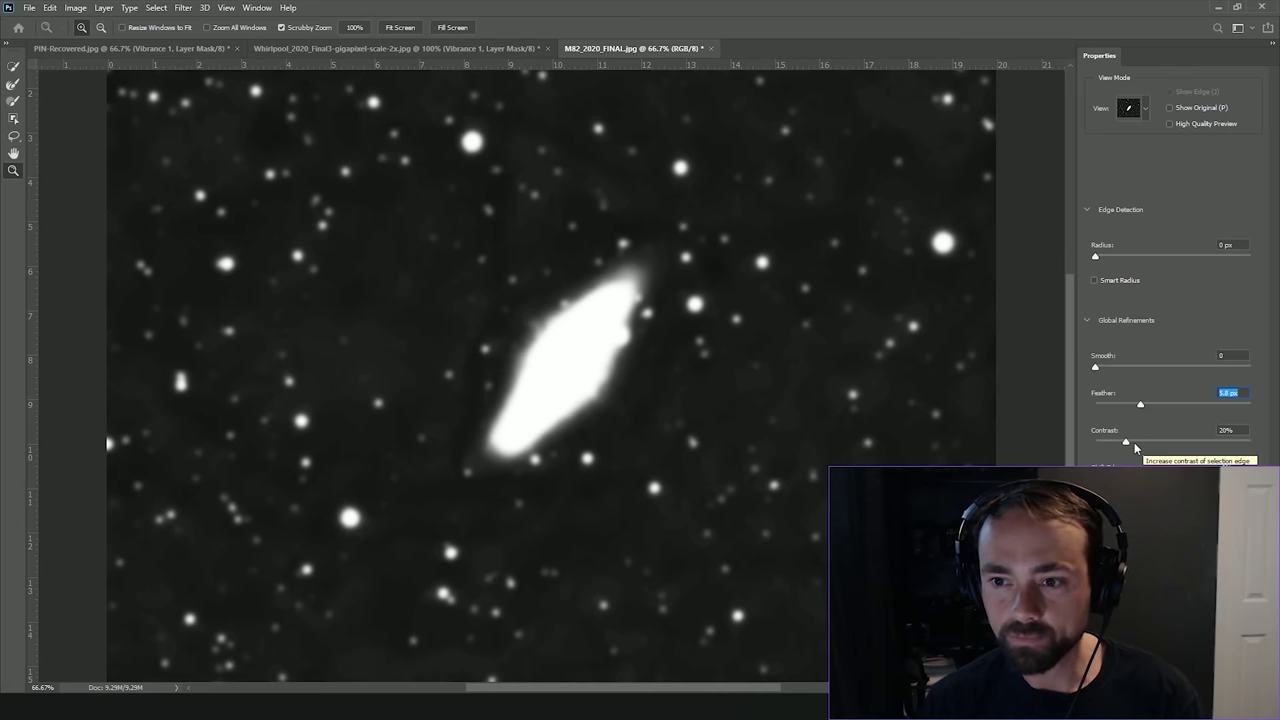
left_click(1134, 442)
left_click(1147, 404)
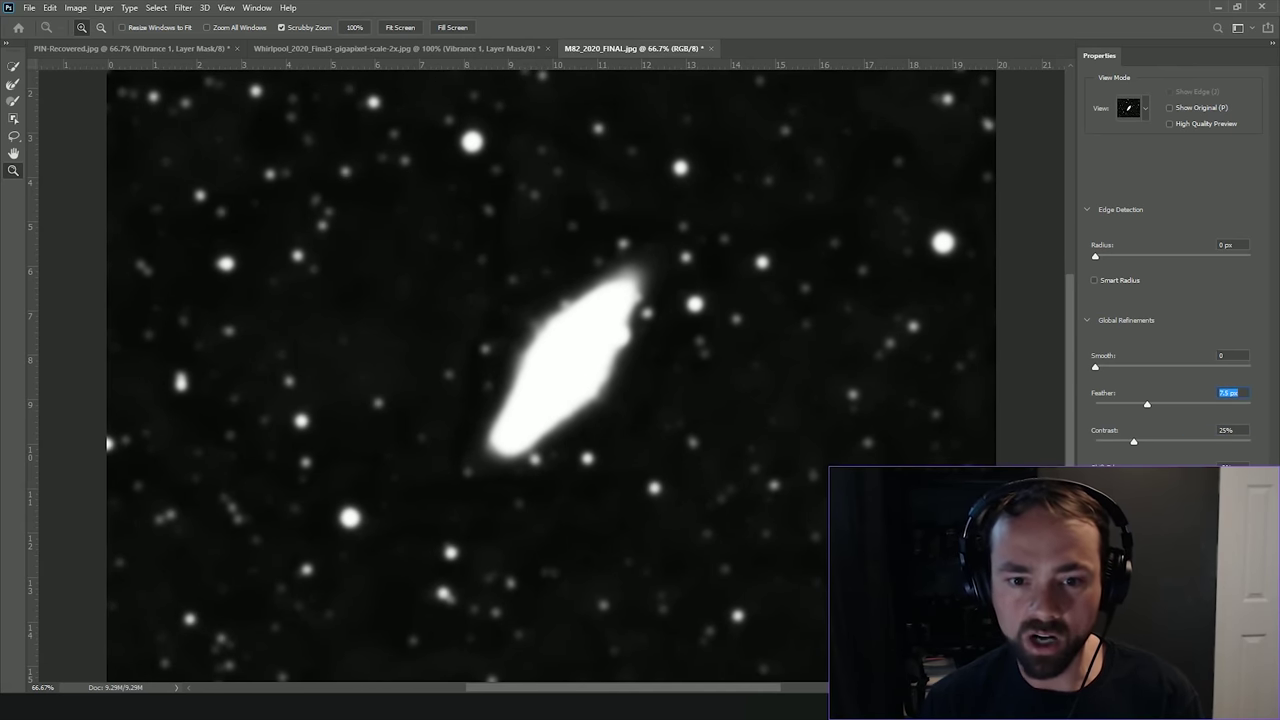
key("Return")
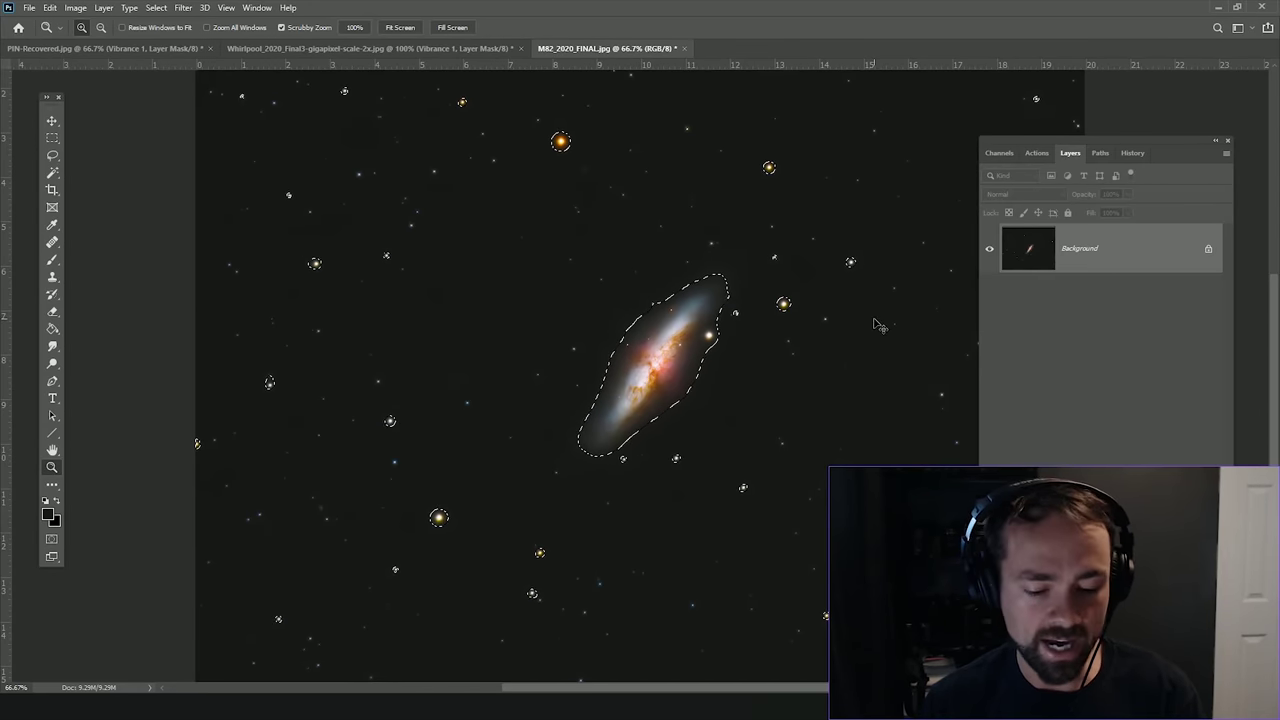
Step: Copy the refined highlights selection to a new layer and make the Background layer active
key("ctrl+j")
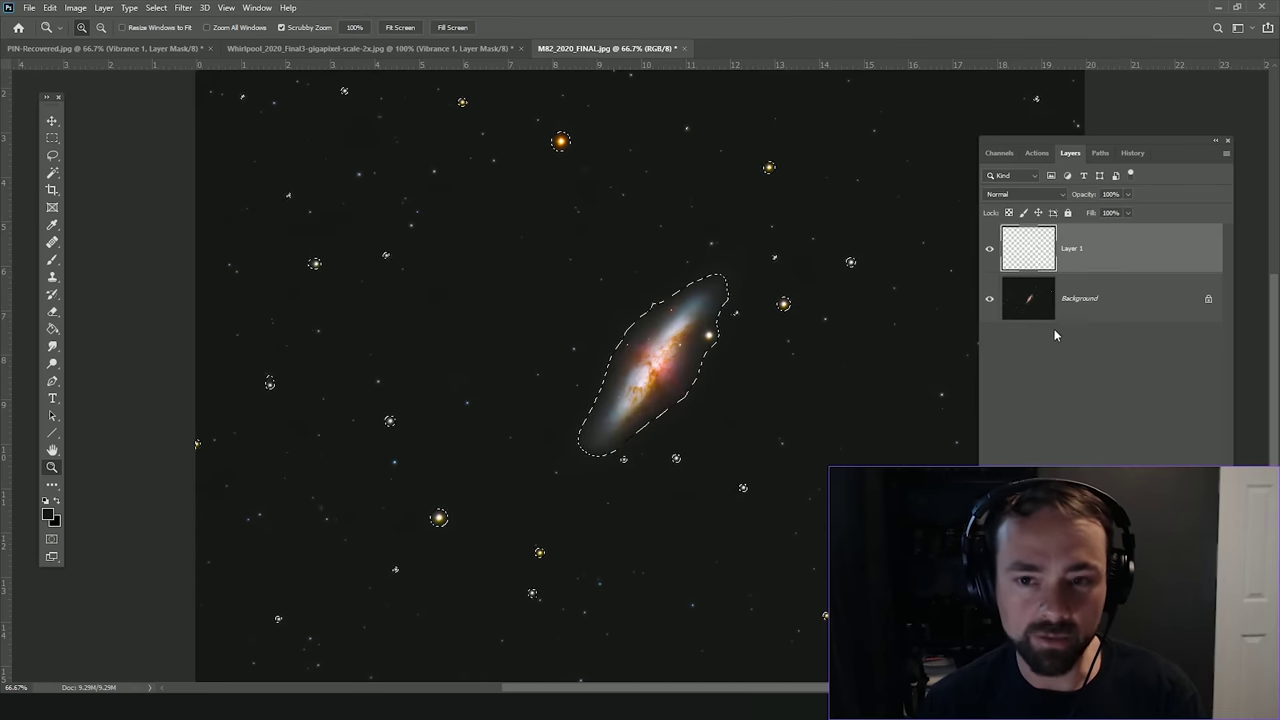
left_click(1060, 298)
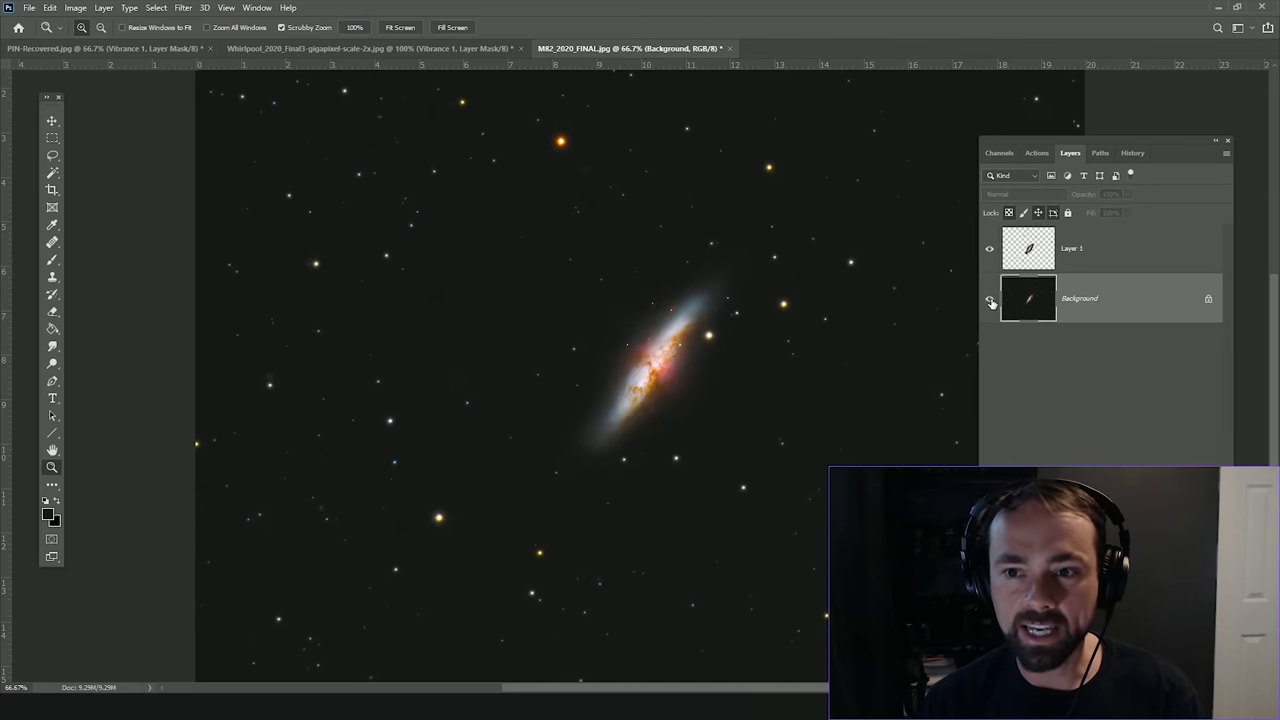
Step: Examine the isolated galaxy highlights up close with the Background hidden, and show the Background again
left_click(990, 301)
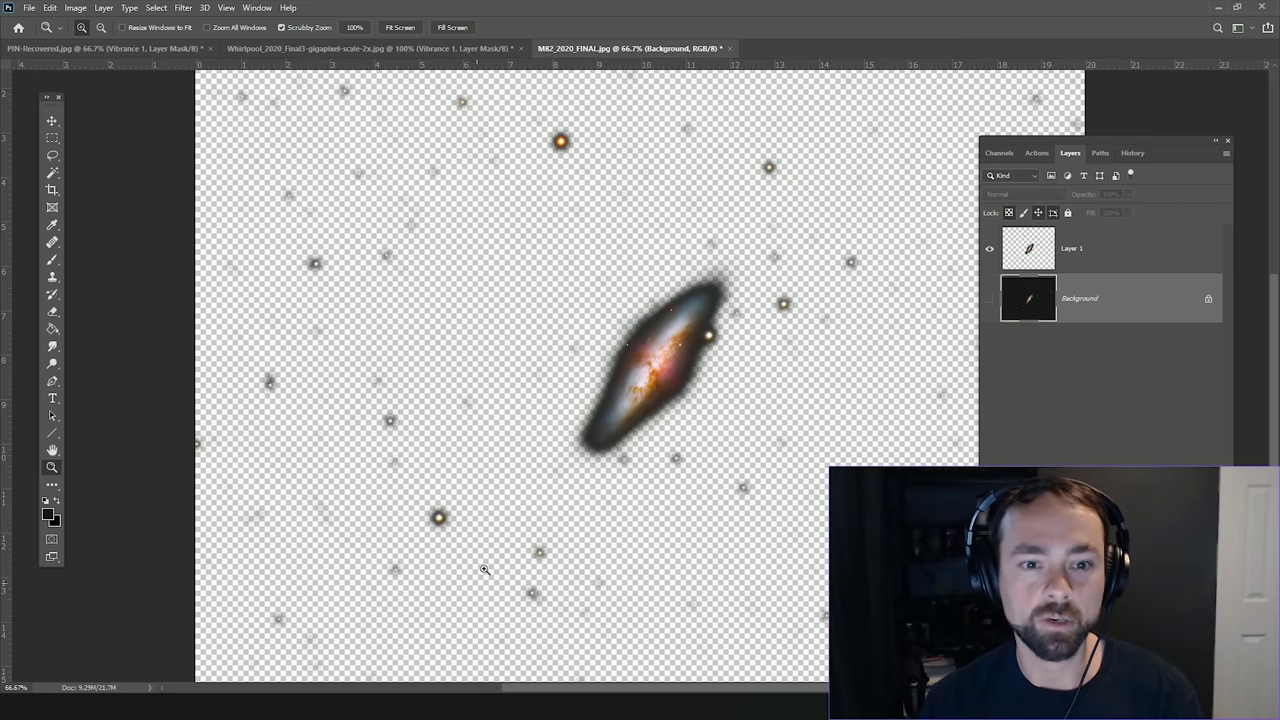
left_click(737, 374)
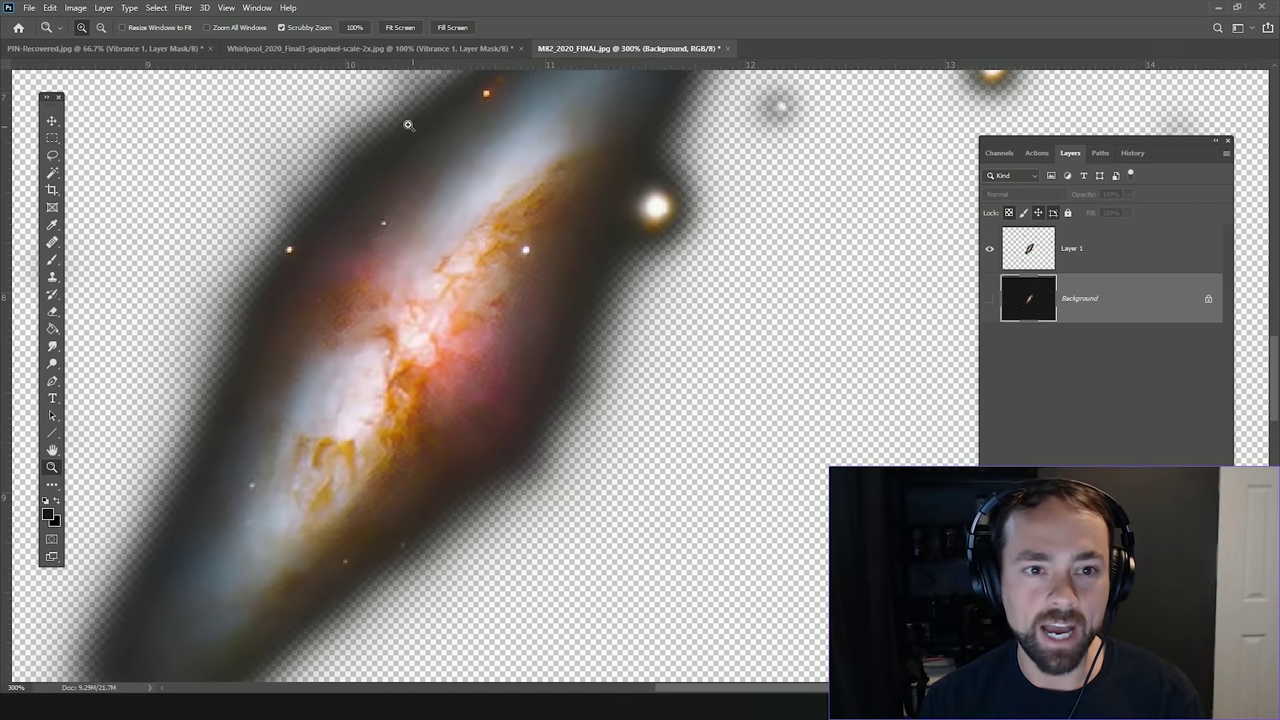
left_click_drag(496, 406, 664, 396)
left_click(740, 300, "alt")
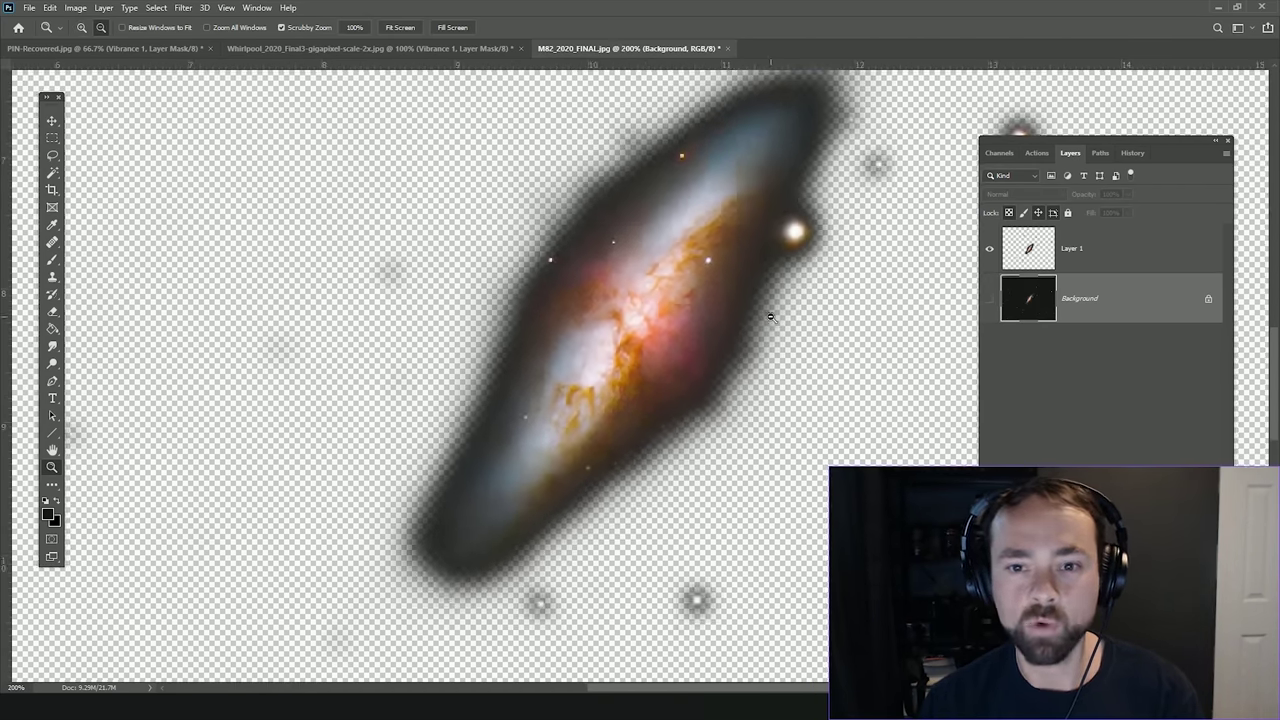
left_click(770, 317, "alt")
left_click(714, 447, "alt")
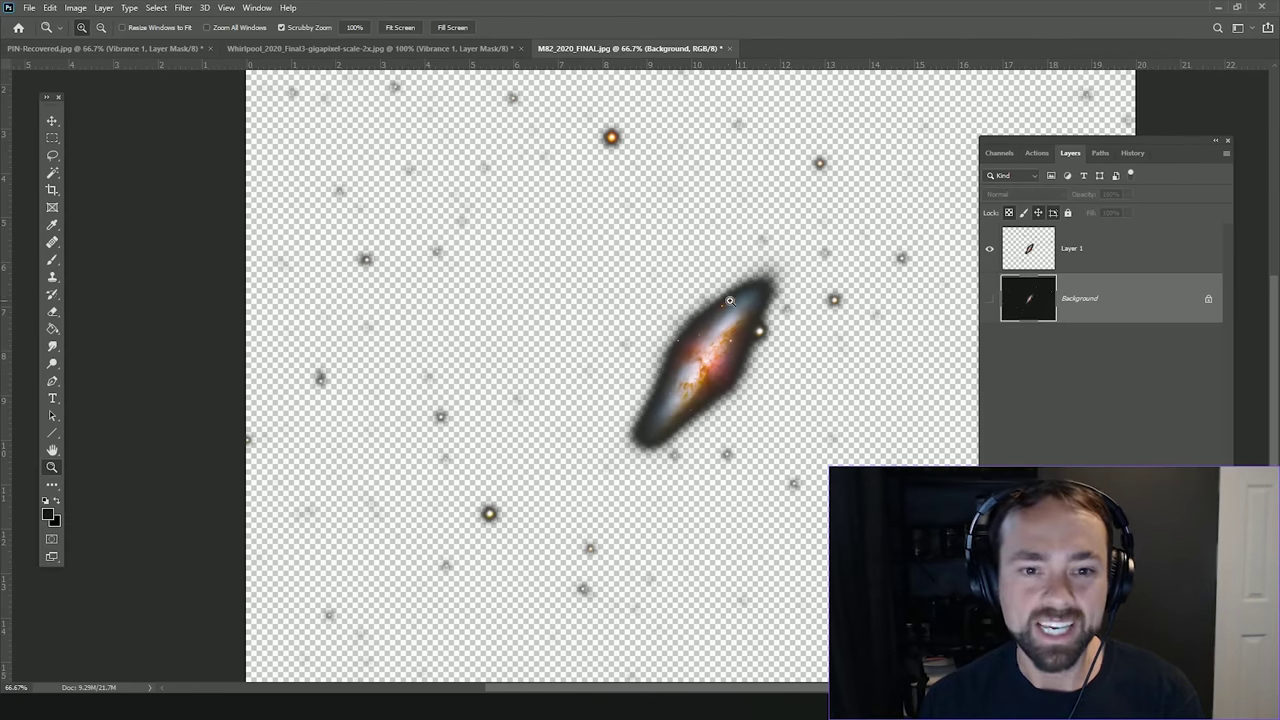
left_click(990, 299)
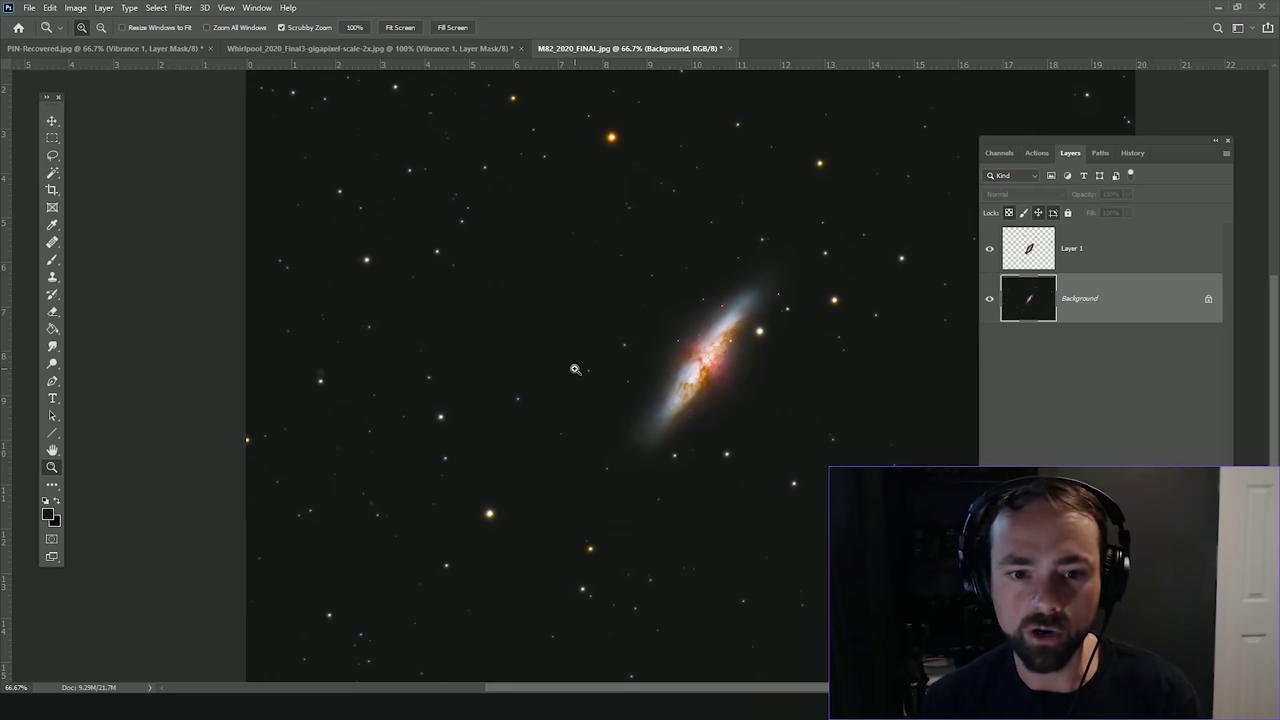
left_click_drag(652, 365, 623, 369)
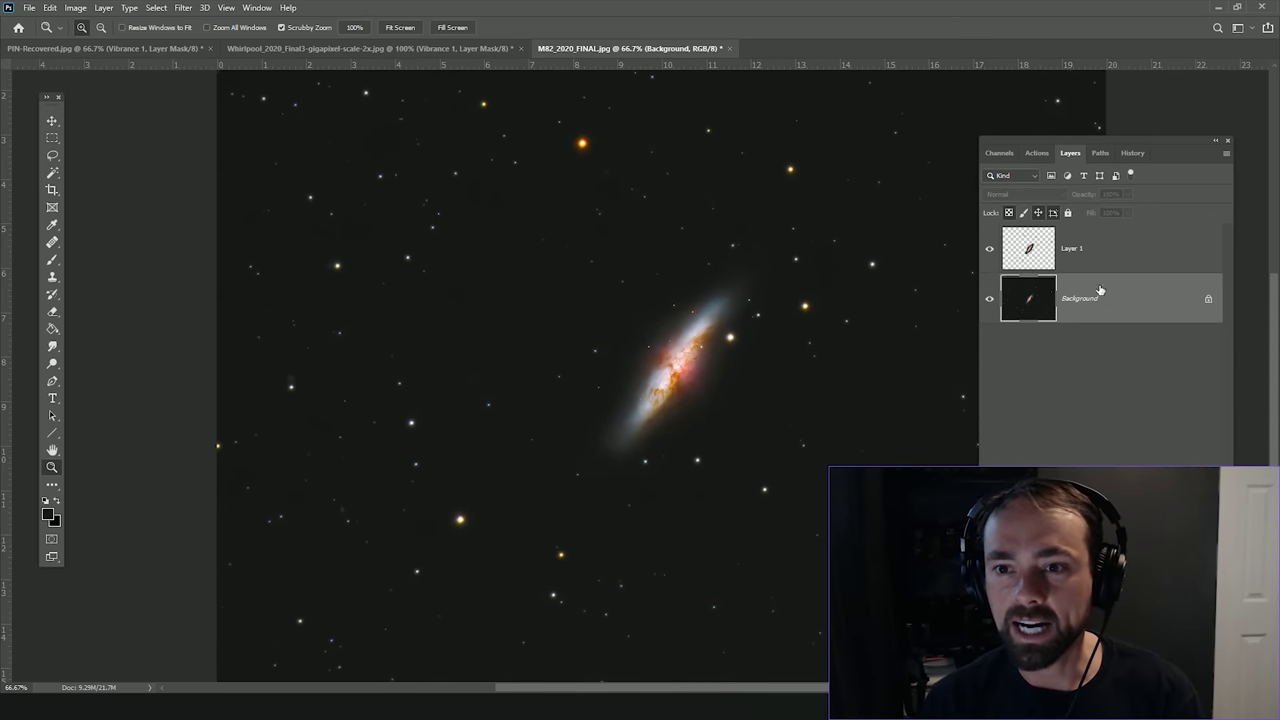
Step: Compare the M82 image with the copied highlights layer hidden and shown
left_click(1143, 252)
left_click(1116, 297)
left_click(1110, 243)
left_click(990, 249)
left_click(991, 250)
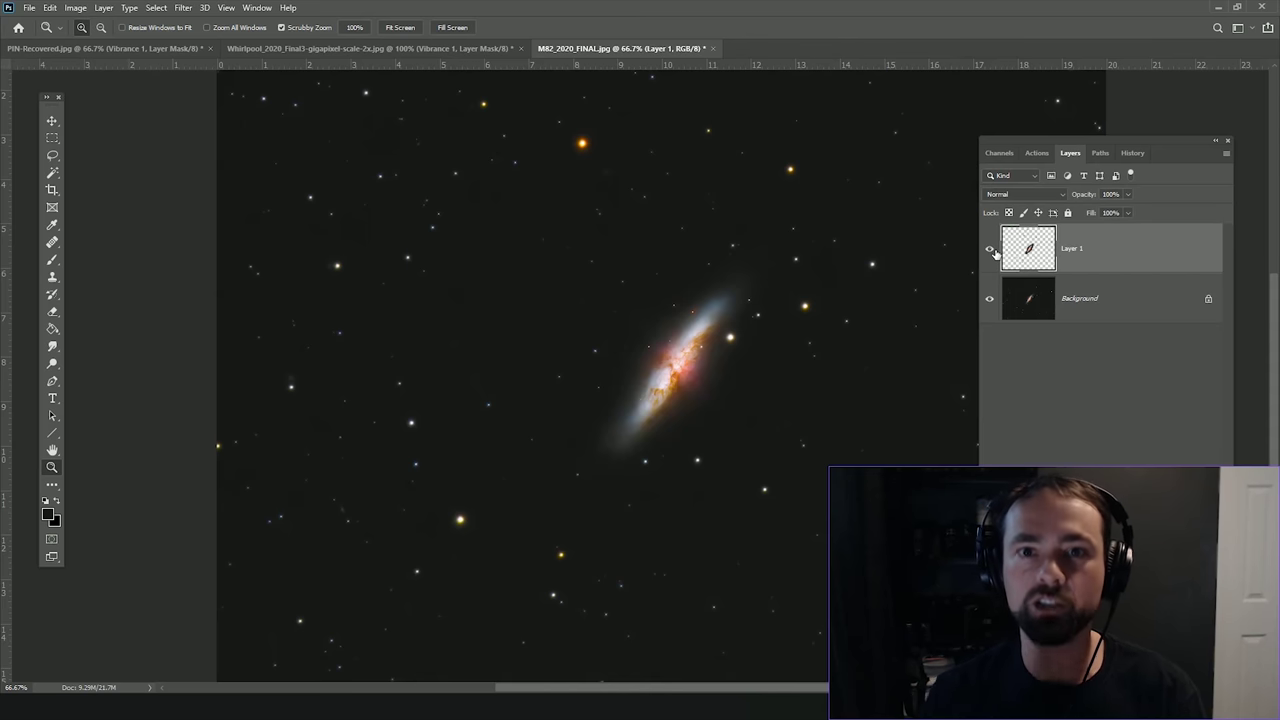
Step: Select the Background layer's shadows with Color Range, using a fuzziness of 32% and a range of 1
left_click(1122, 312)
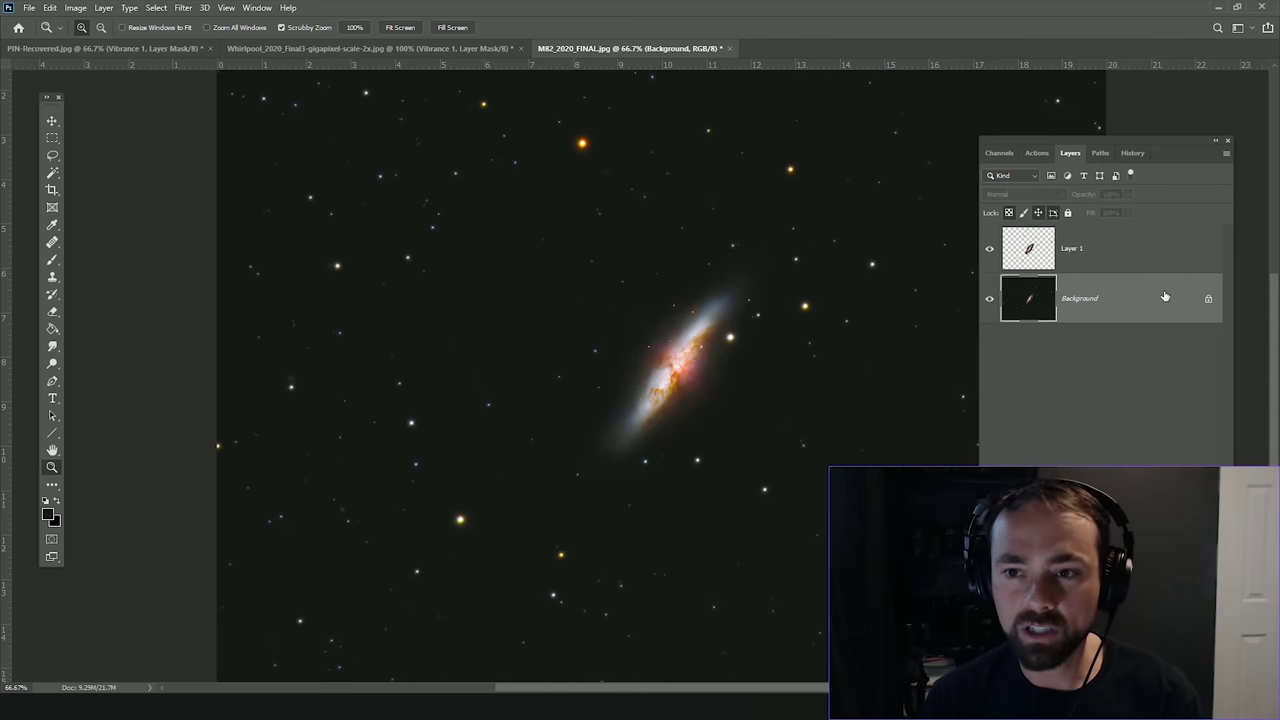
left_click(157, 7)
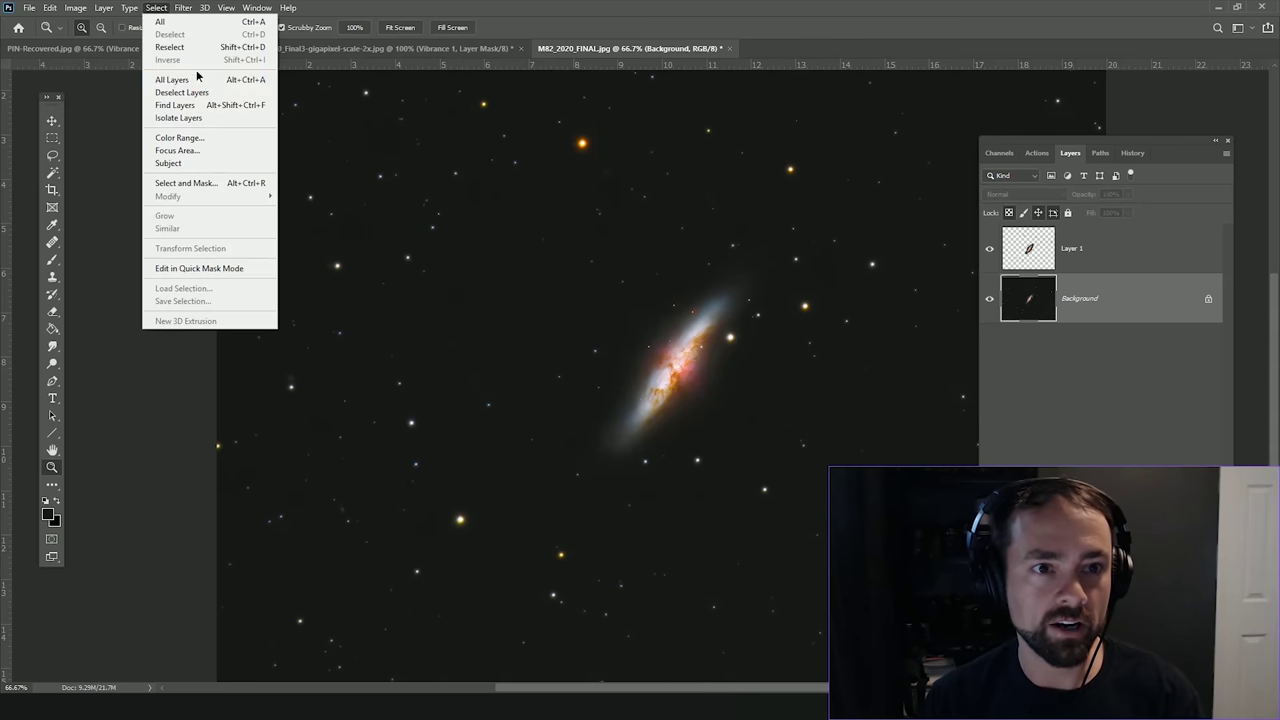
left_click(212, 136)
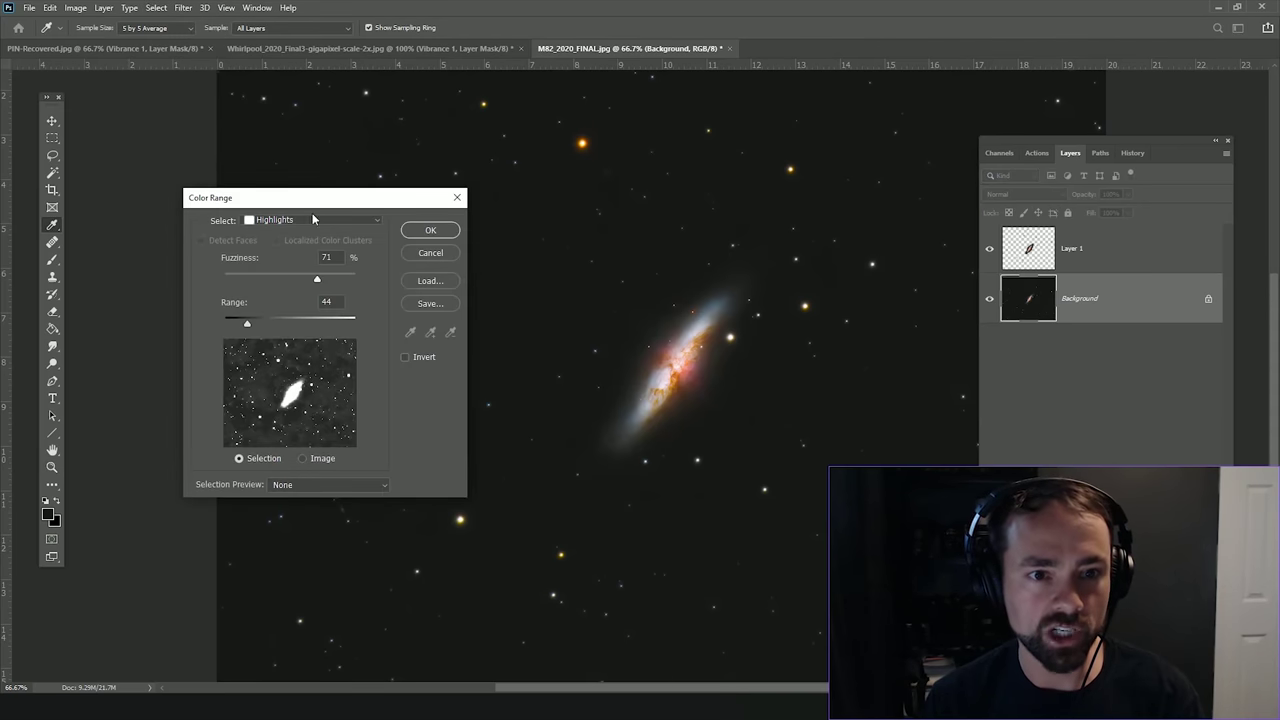
left_click(312, 220)
left_click(301, 370)
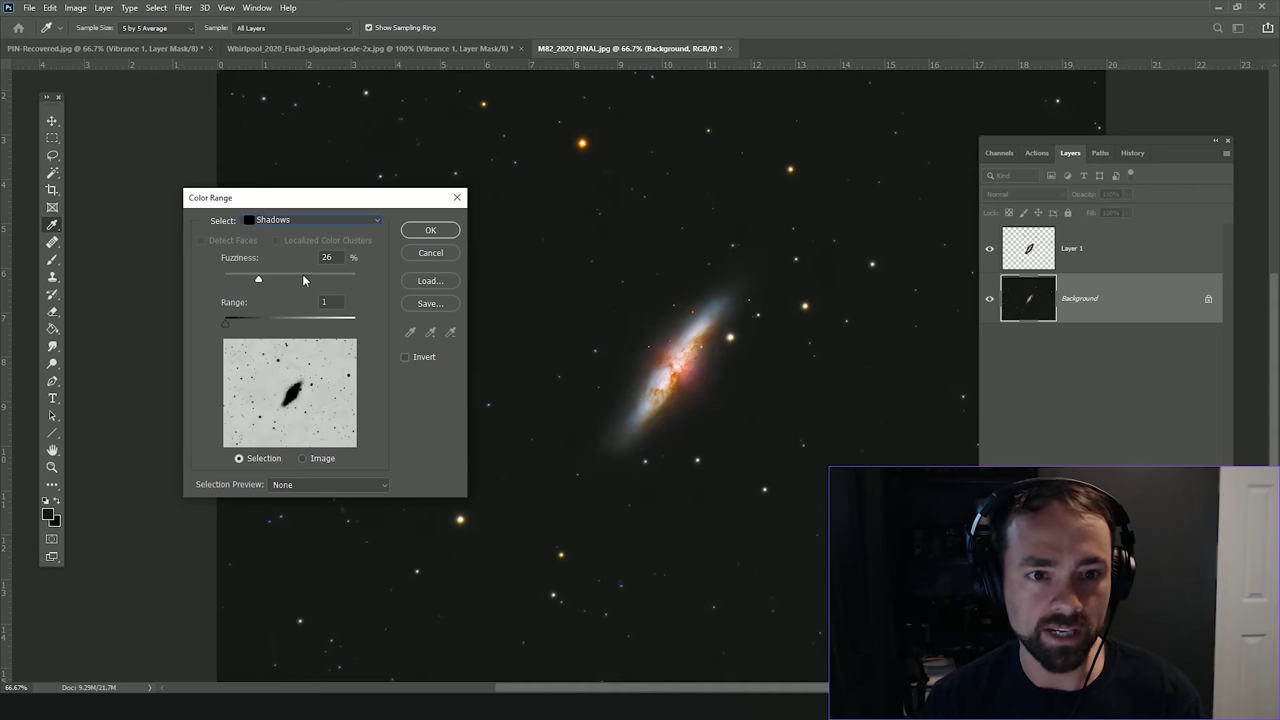
left_click_drag(259, 279, 266, 279)
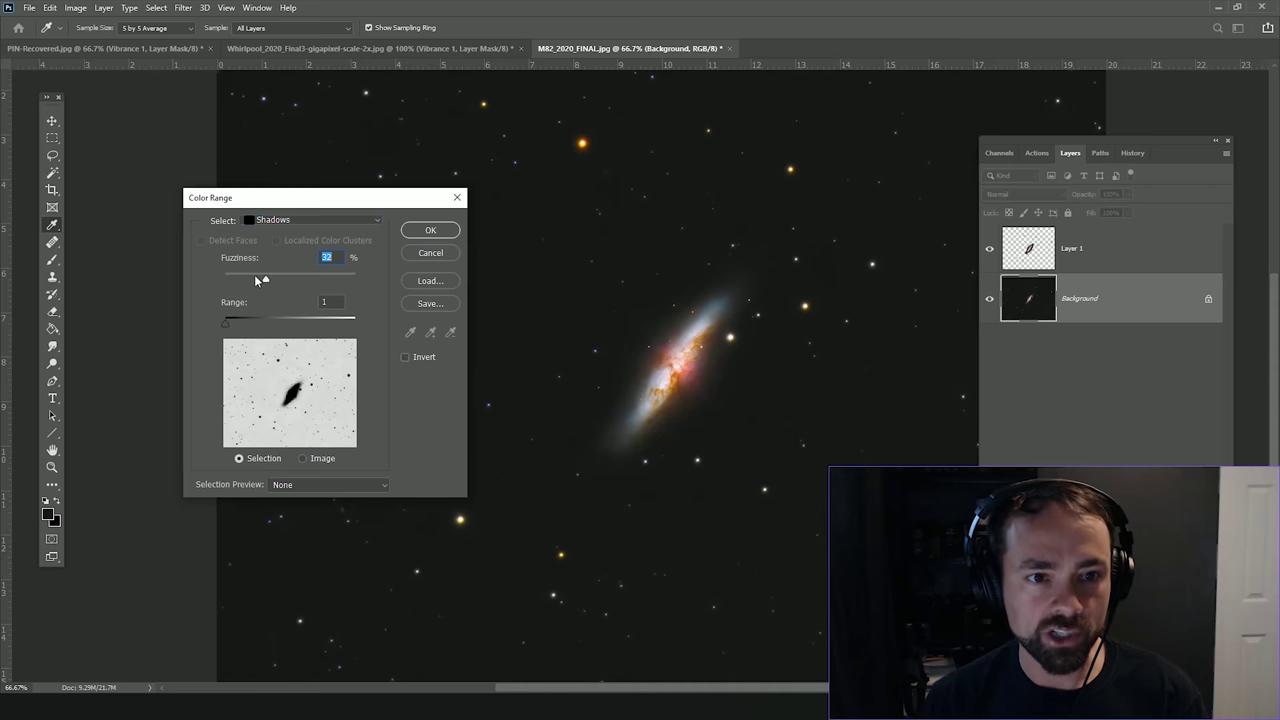
left_click(421, 230)
key("z")
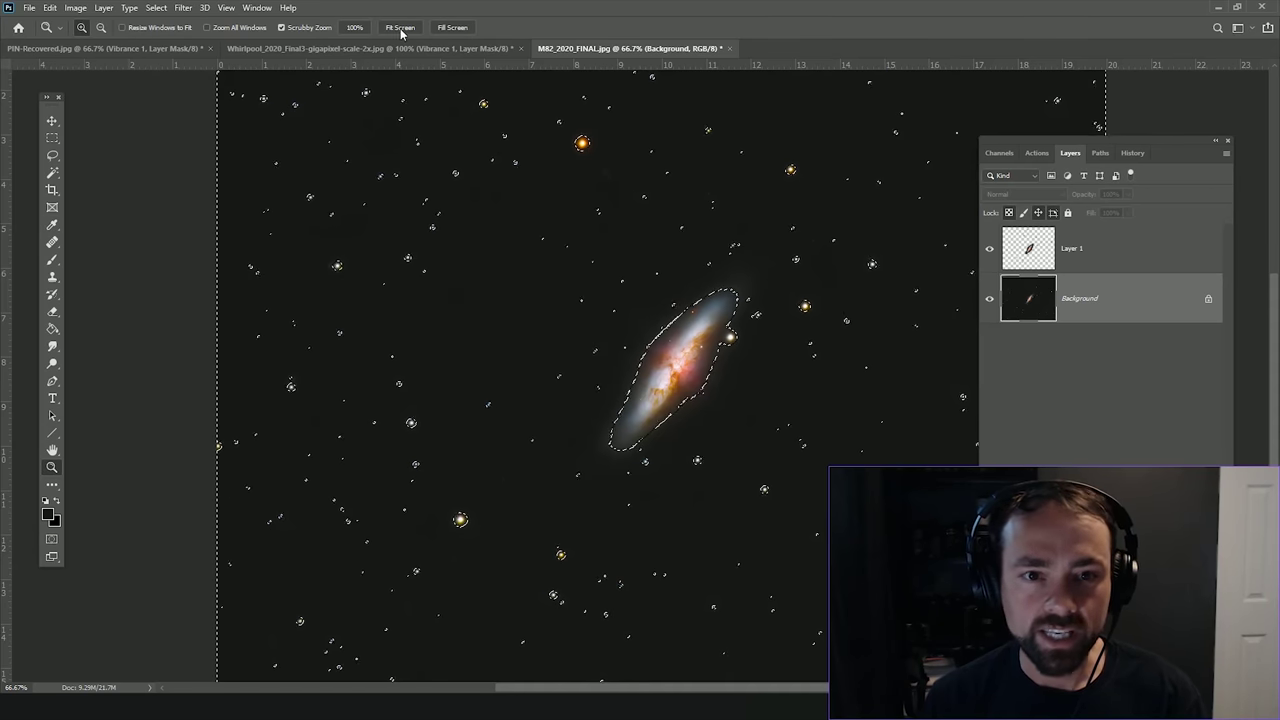
Step: Refine the shadows selection with Select and Mask, using a 6.5 px feather, 42% contrast and a shifted edge
left_click(156, 7)
left_click(200, 177)
left_click_drag(1132, 406, 1137, 441)
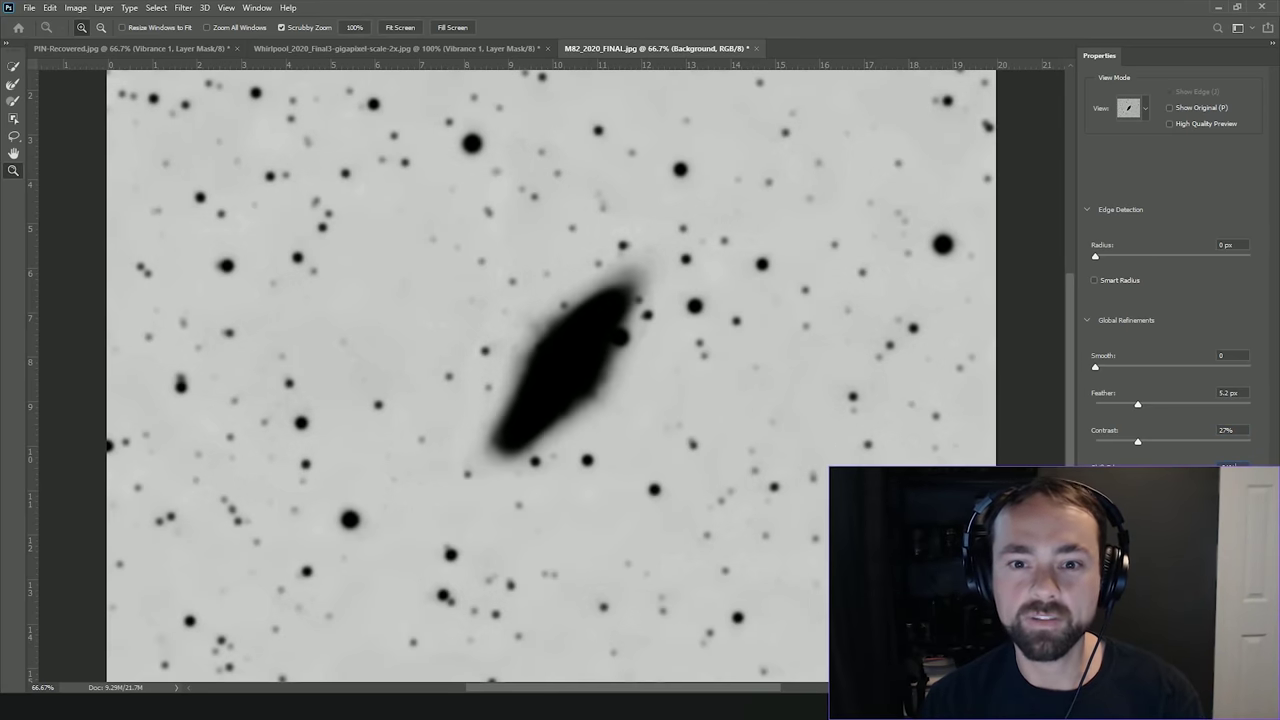
left_click_drag(1168, 479, 1164, 479)
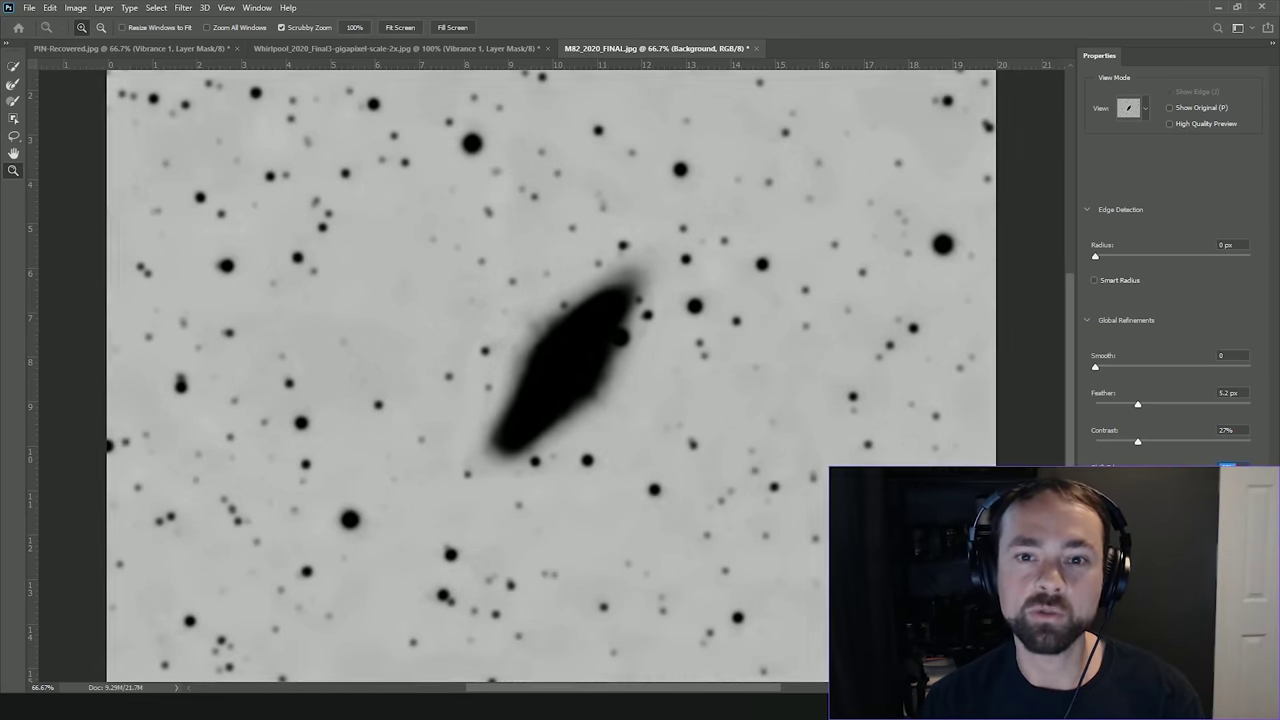
left_click(1161, 440)
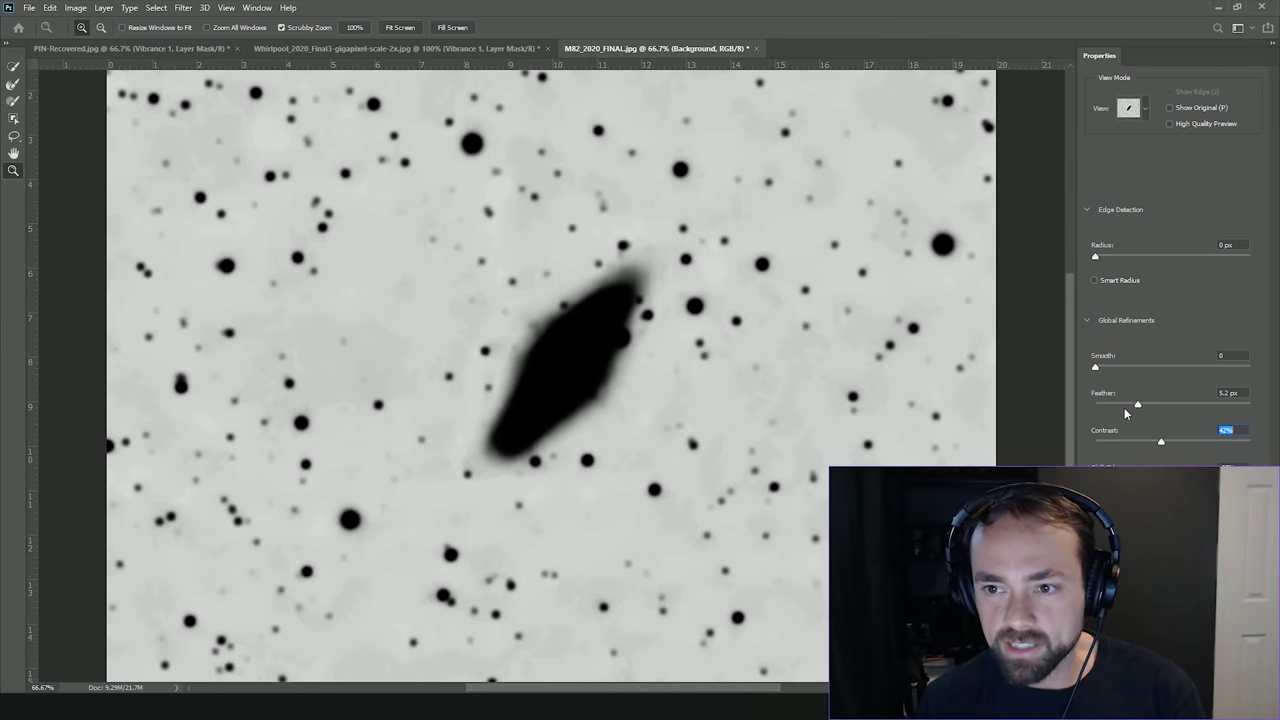
left_click(1144, 405)
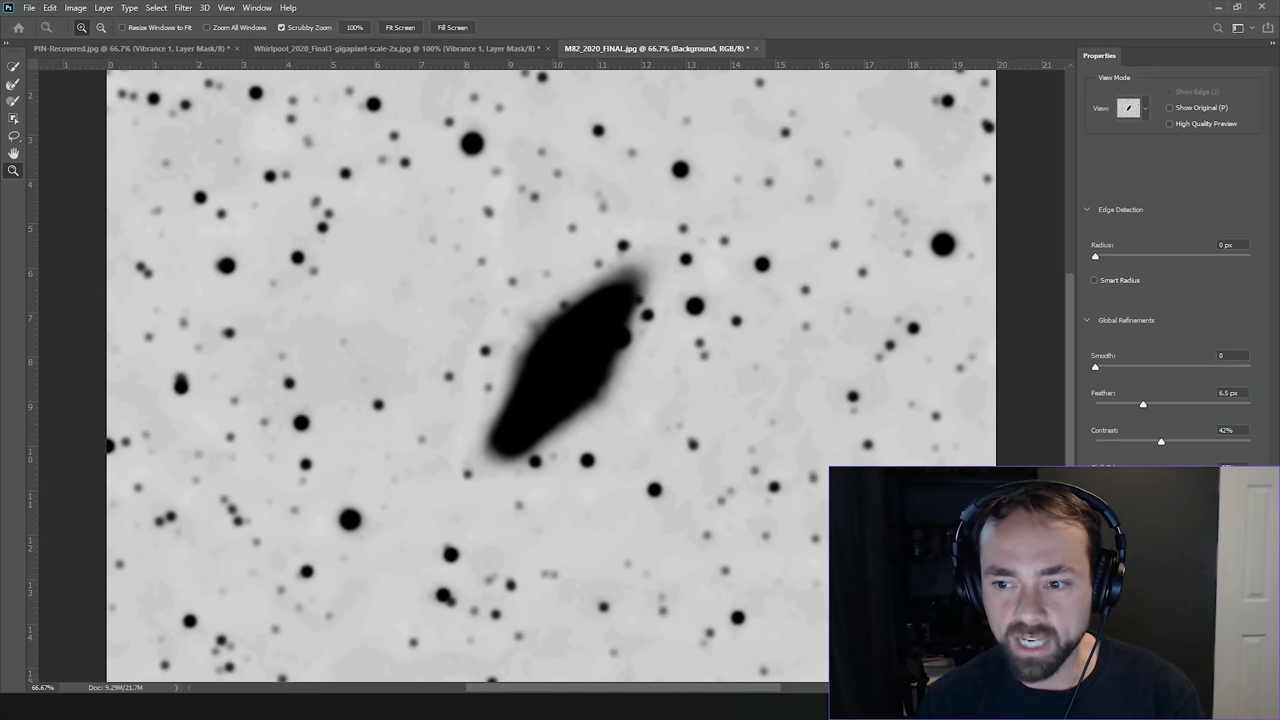
left_click(1233, 681)
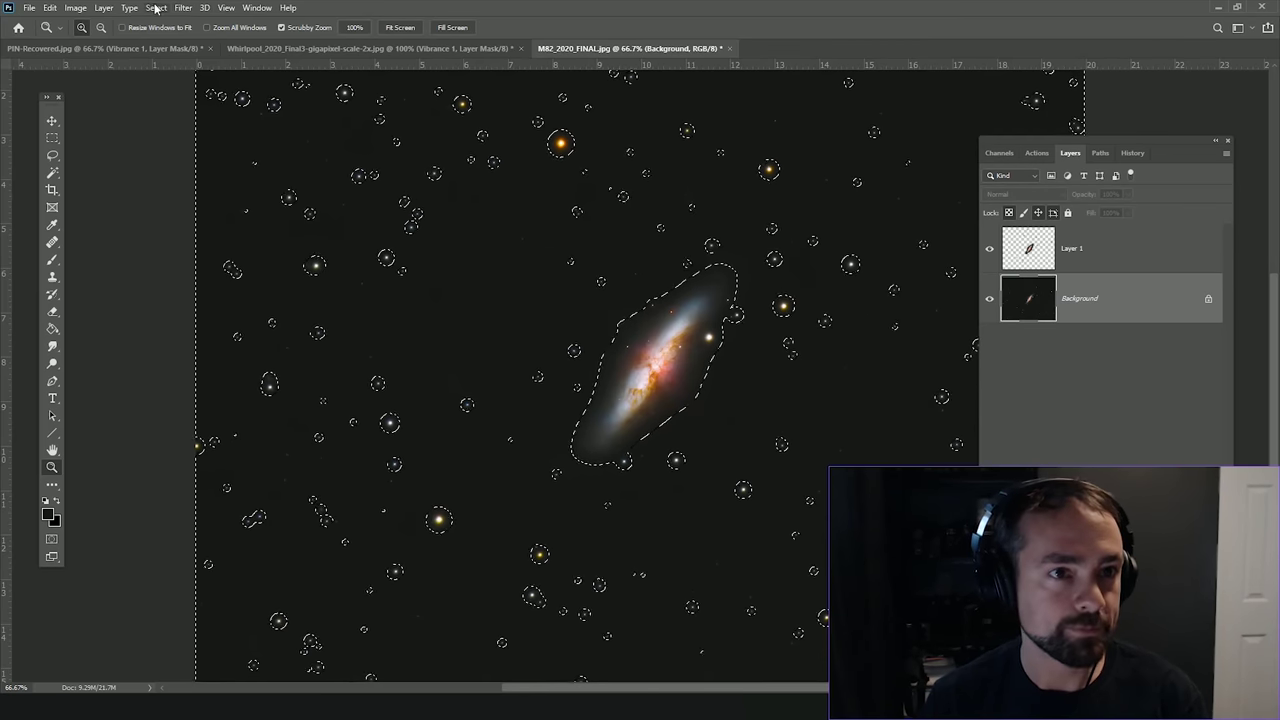
Step: Add a Hue/Saturation adjustment layer masked to the selected shadows above the Background and set its saturation to -75
left_click(100, 8)
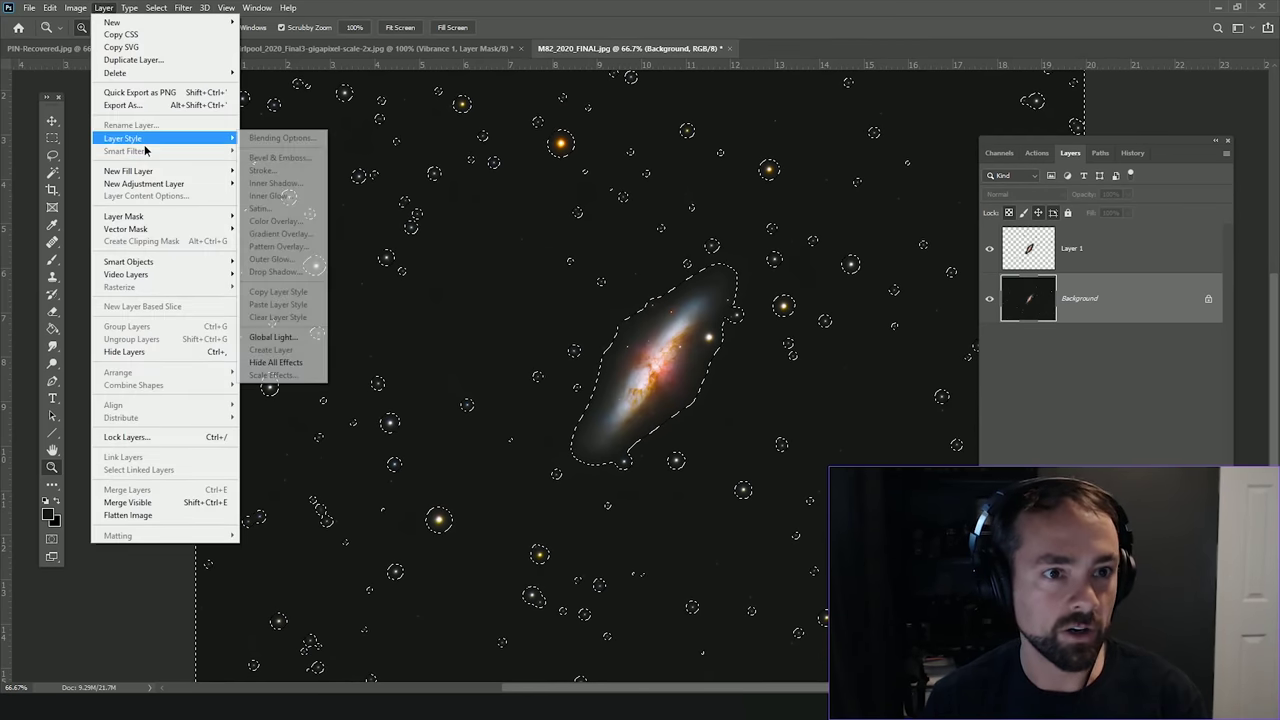
mouse_move(171, 185)
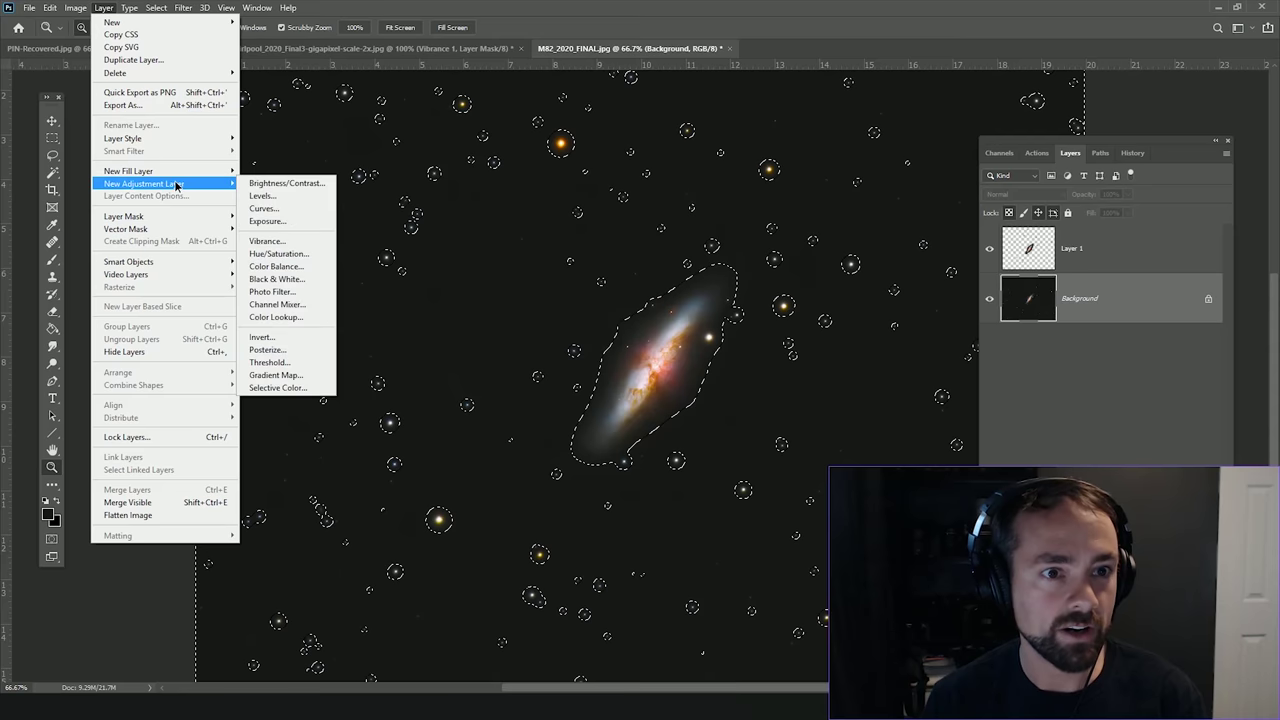
left_click(300, 263)
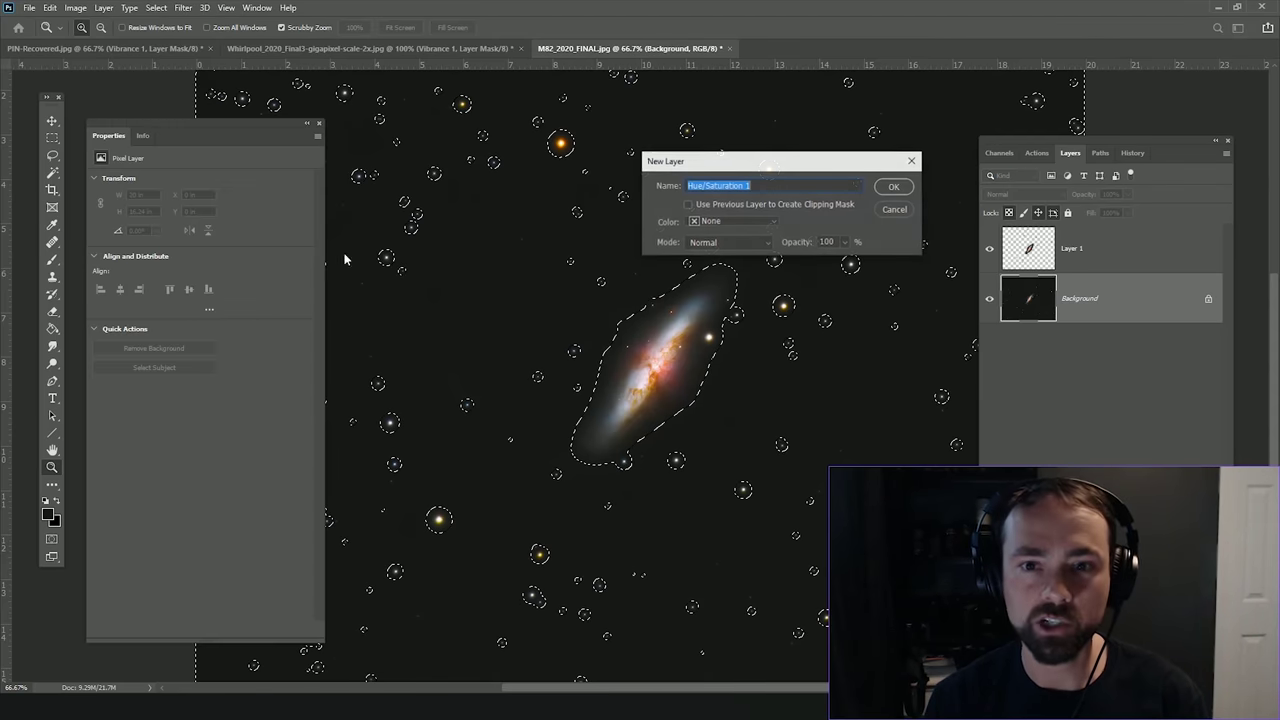
left_click(880, 188)
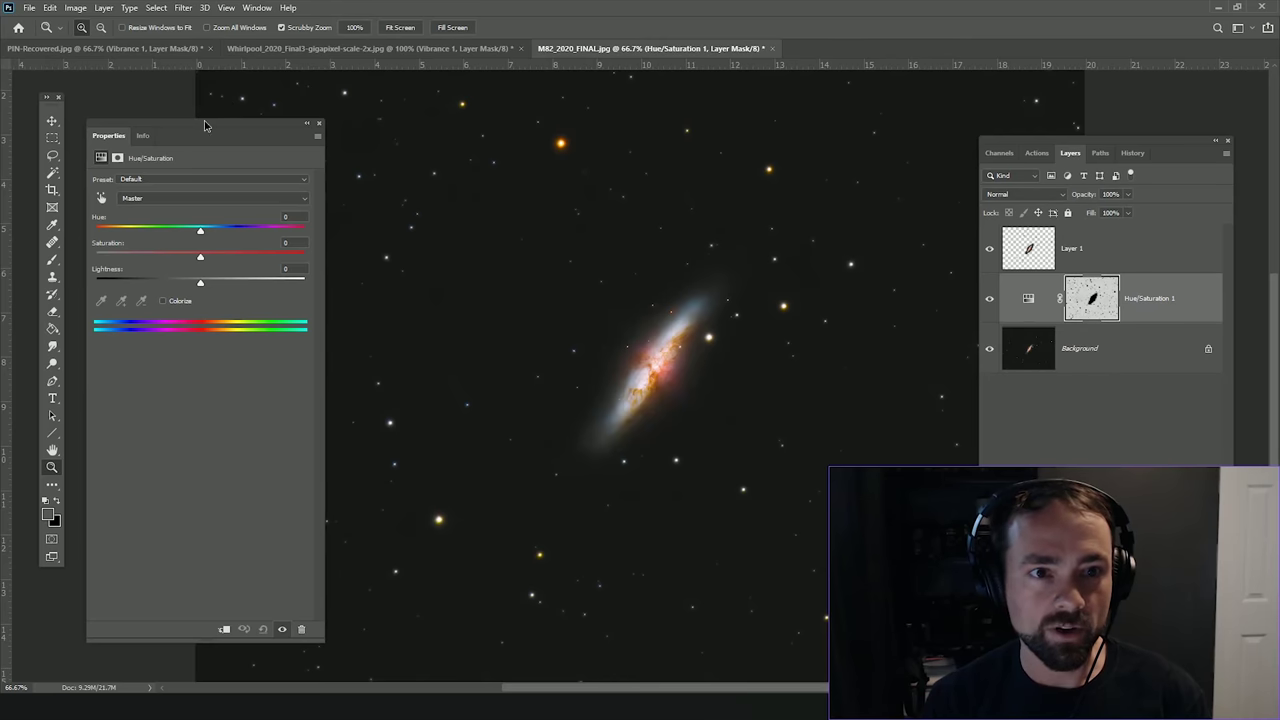
left_click_drag(204, 126, 271, 117)
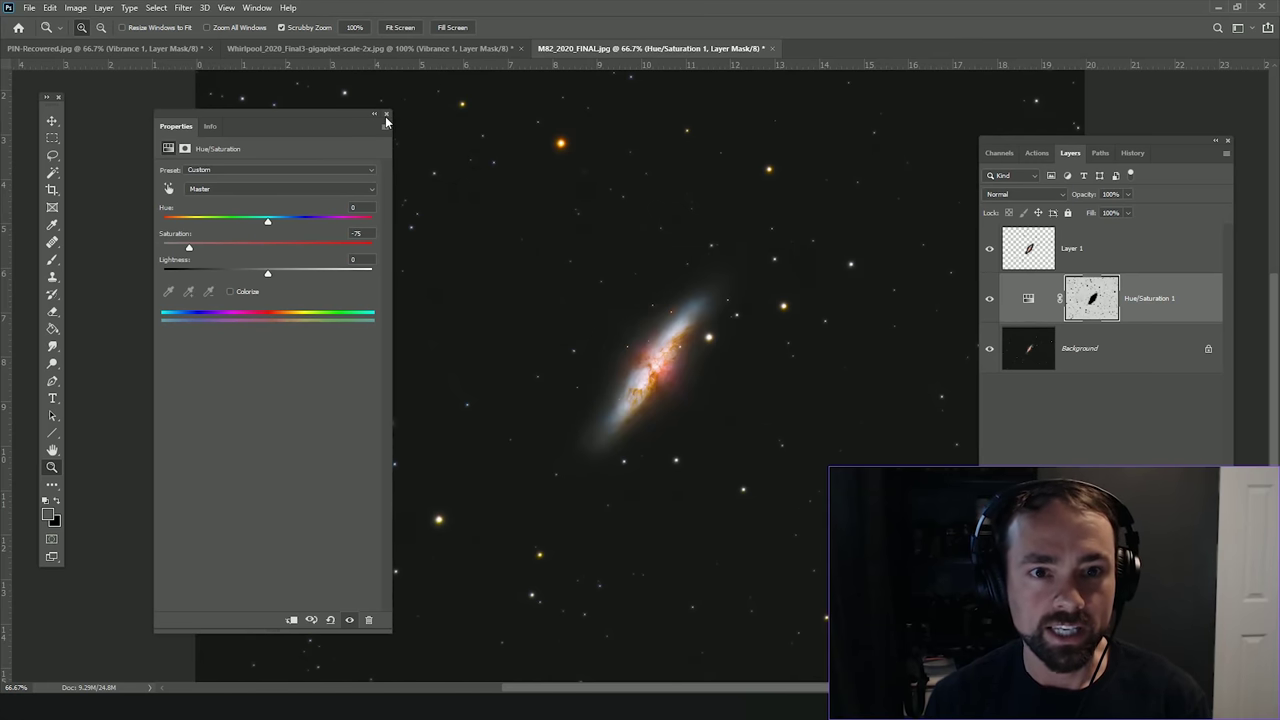
left_click(387, 116)
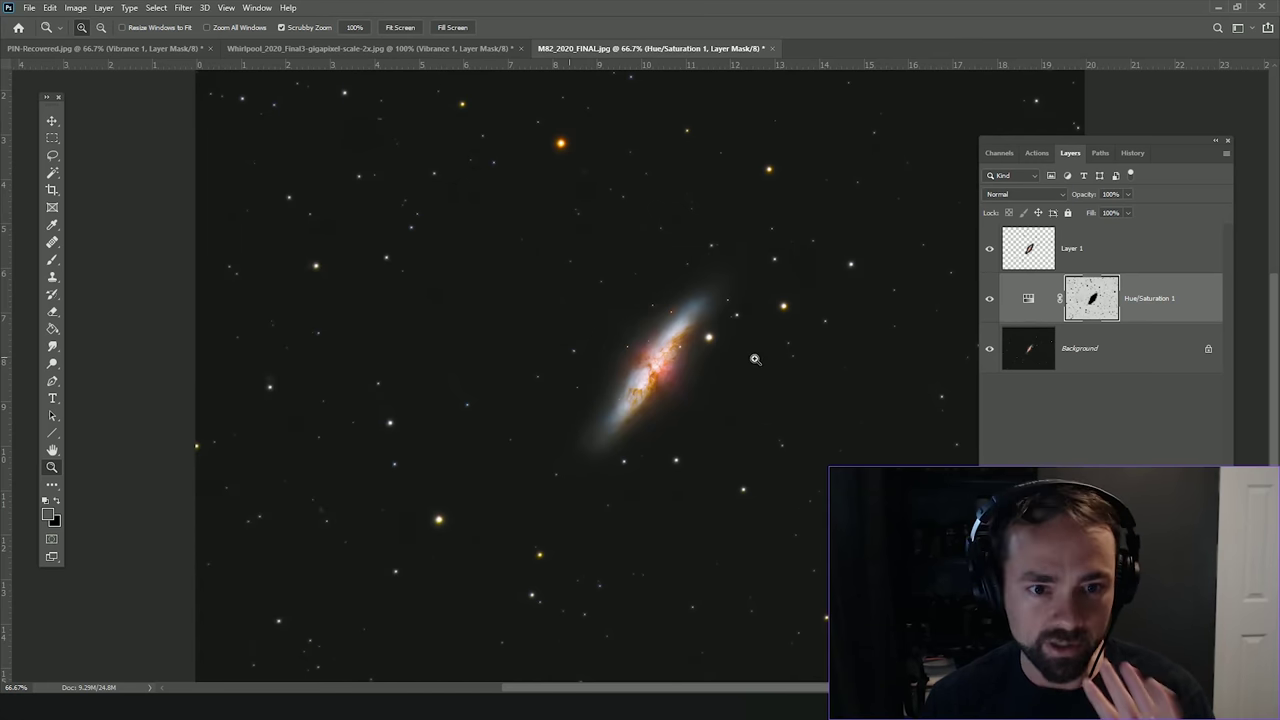
Step: Compare the M82 image with the Hue/Saturation adjustment hidden and shown, both close up and as a whole
left_click(990, 301)
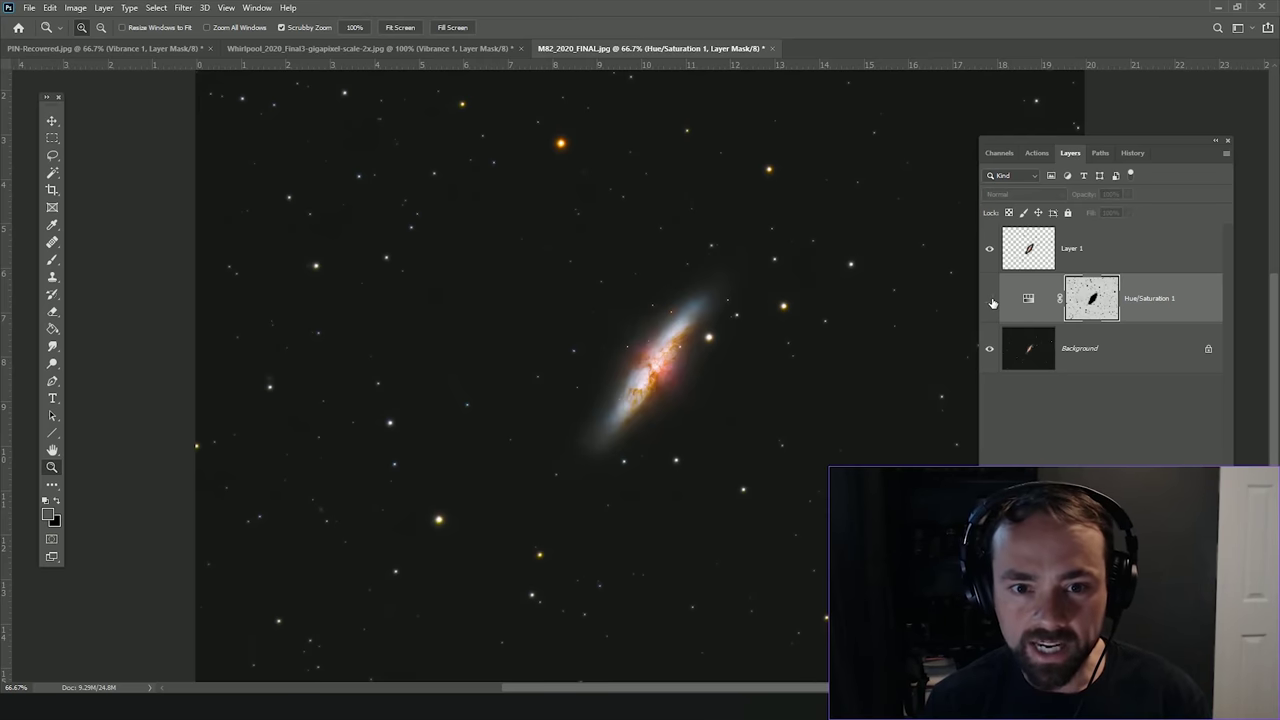
left_click(991, 302)
left_click(991, 302)
left_click(821, 451, "alt")
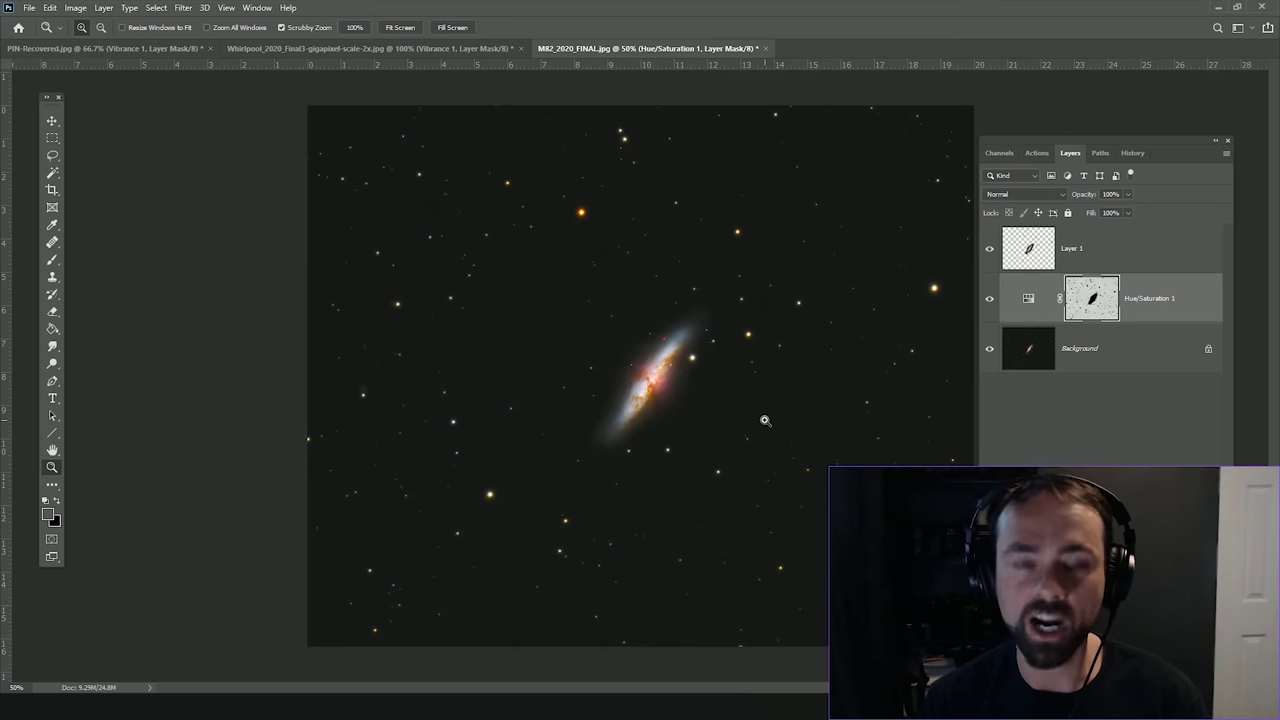
left_click(991, 302)
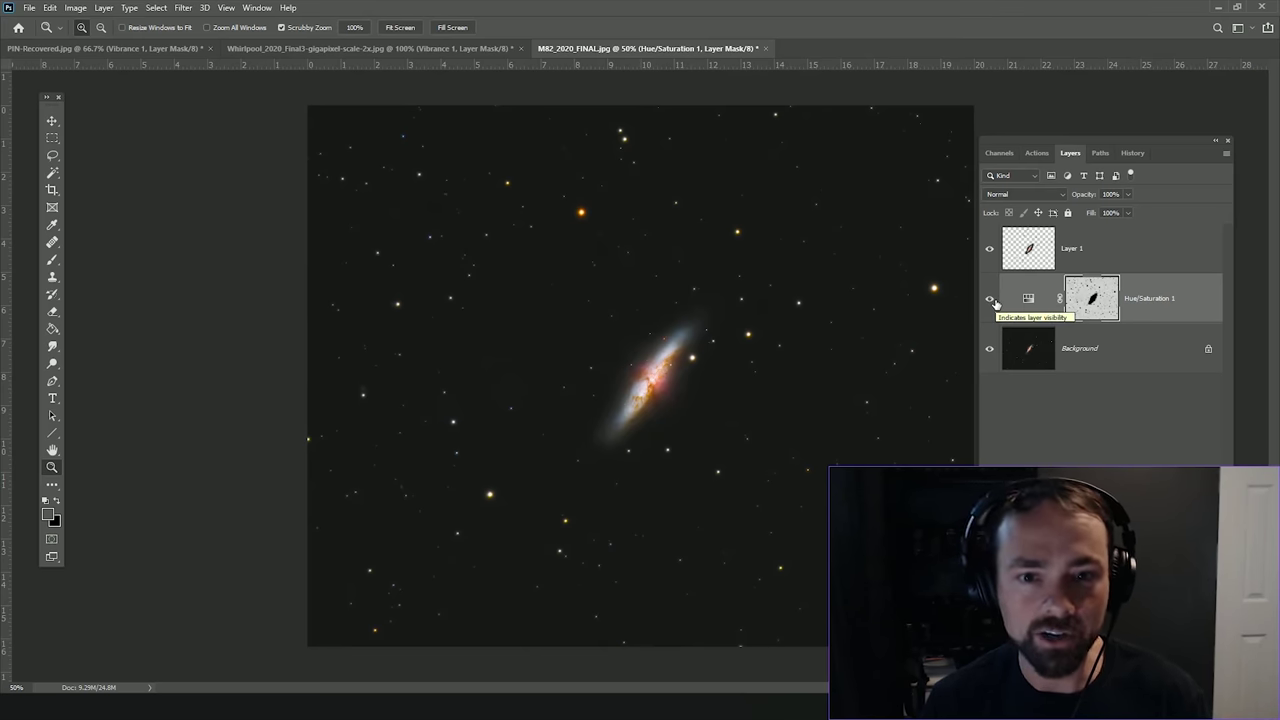
left_click(991, 302)
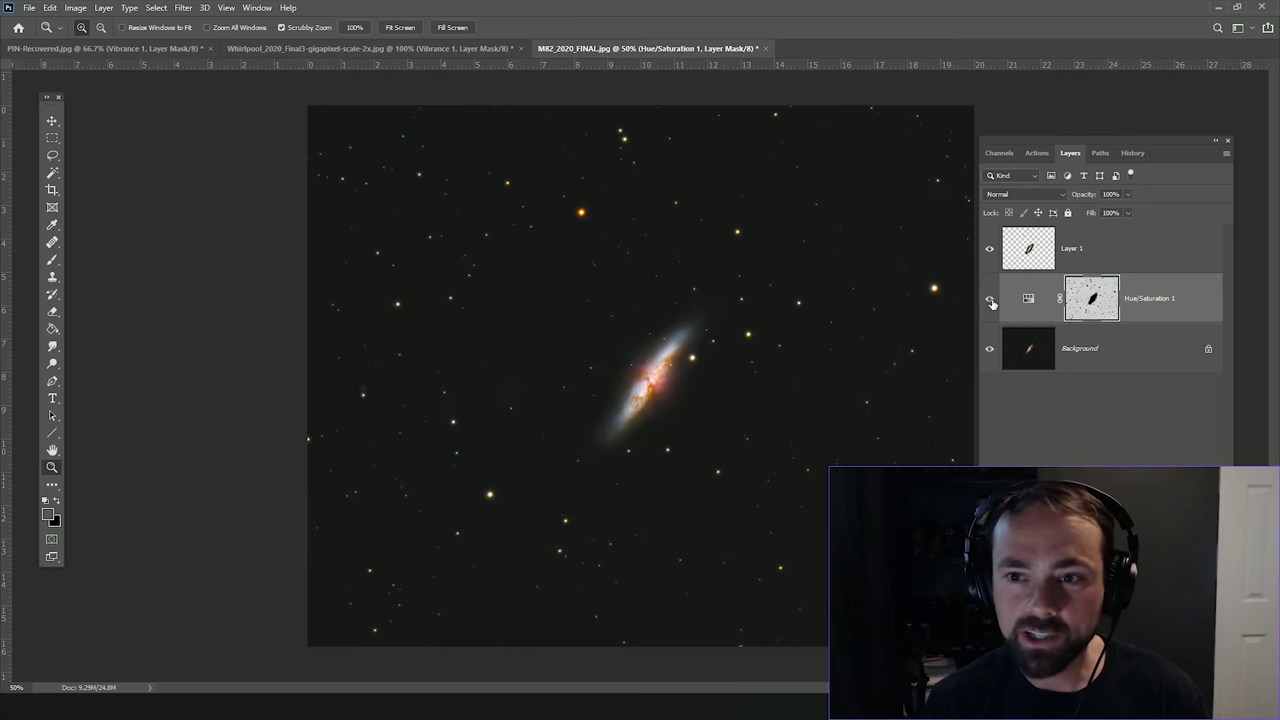
left_click(992, 303)
left_click(992, 303)
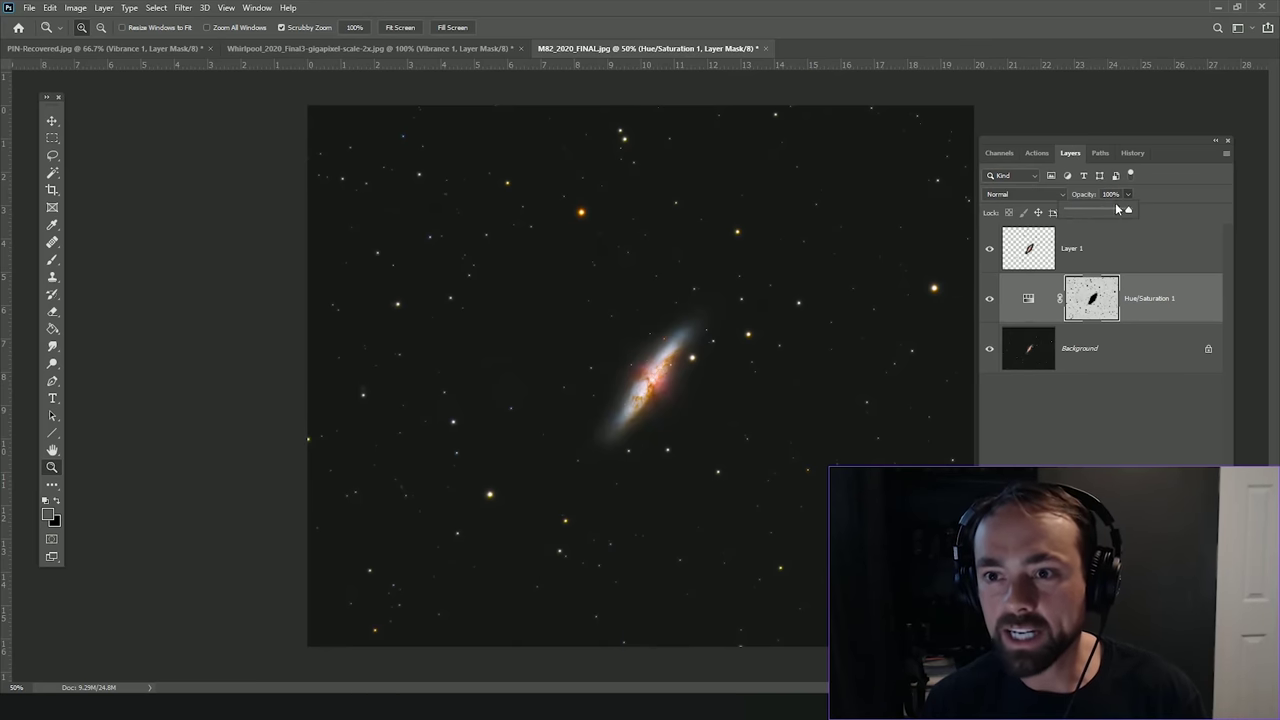
Step: Set the Hue/Saturation layer's opacity to 75% and compare the star field and galaxy with the adjustment hidden and shown
left_click(707, 458)
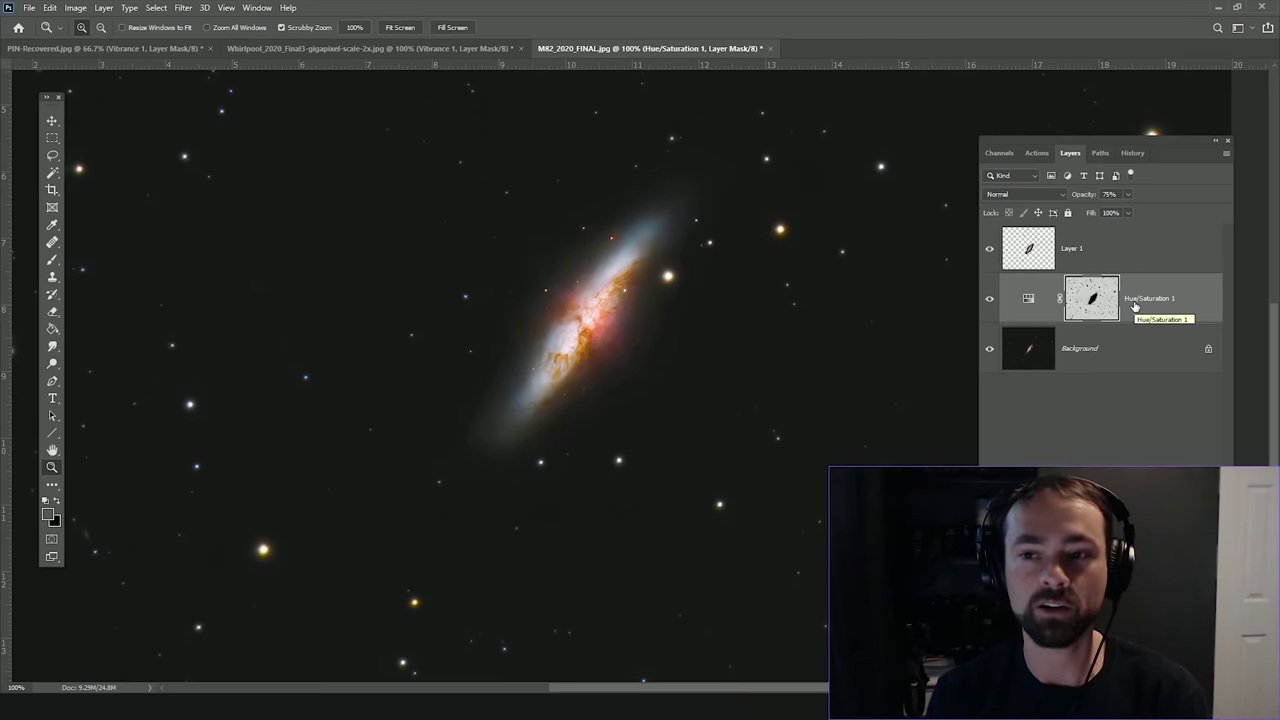
left_click(823, 390, "alt")
left_click_drag(645, 402, 644, 370)
left_click(990, 296)
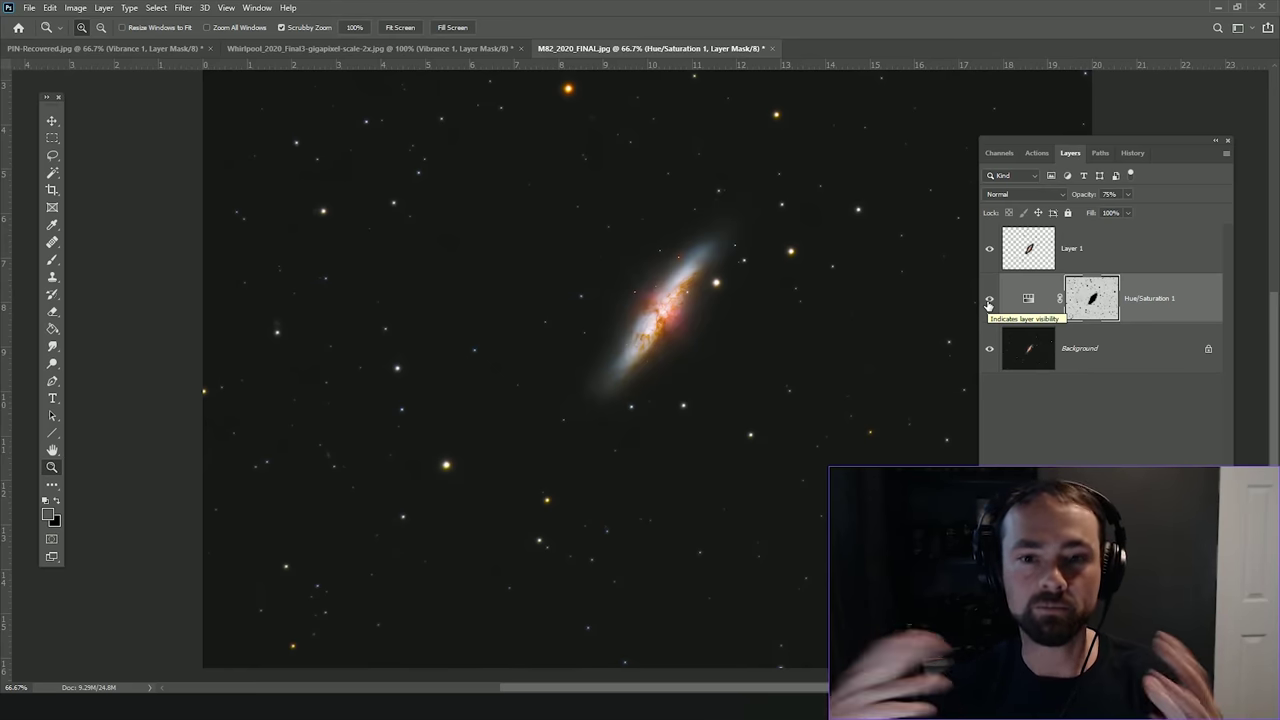
left_click(989, 302)
left_click(742, 415, "alt")
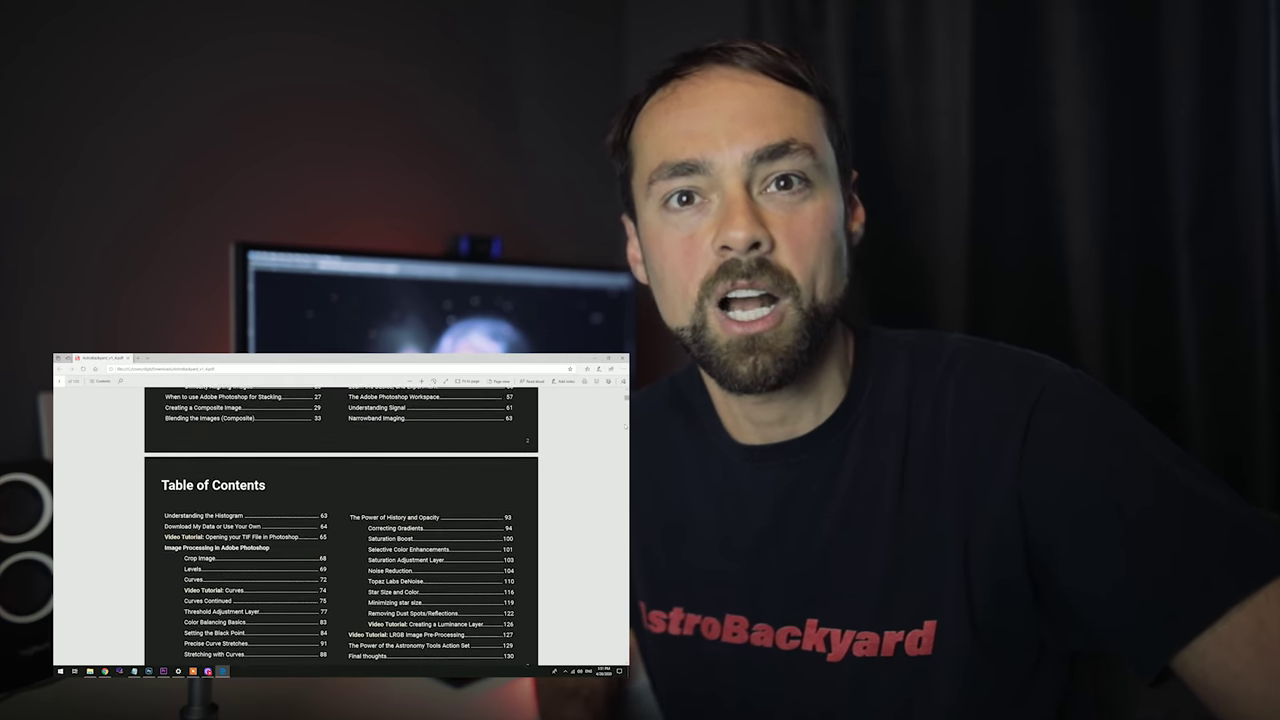
scroll(624, 426, "down", 10)
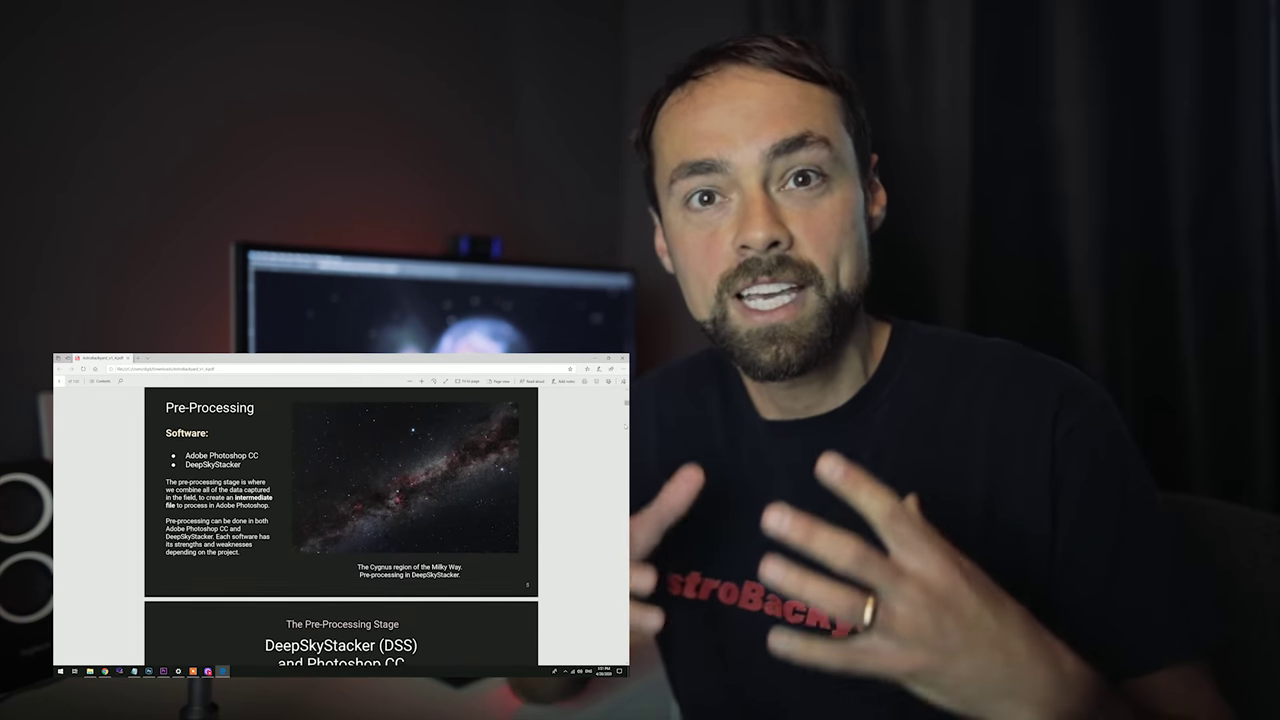
scroll(624, 426, "down", 10)
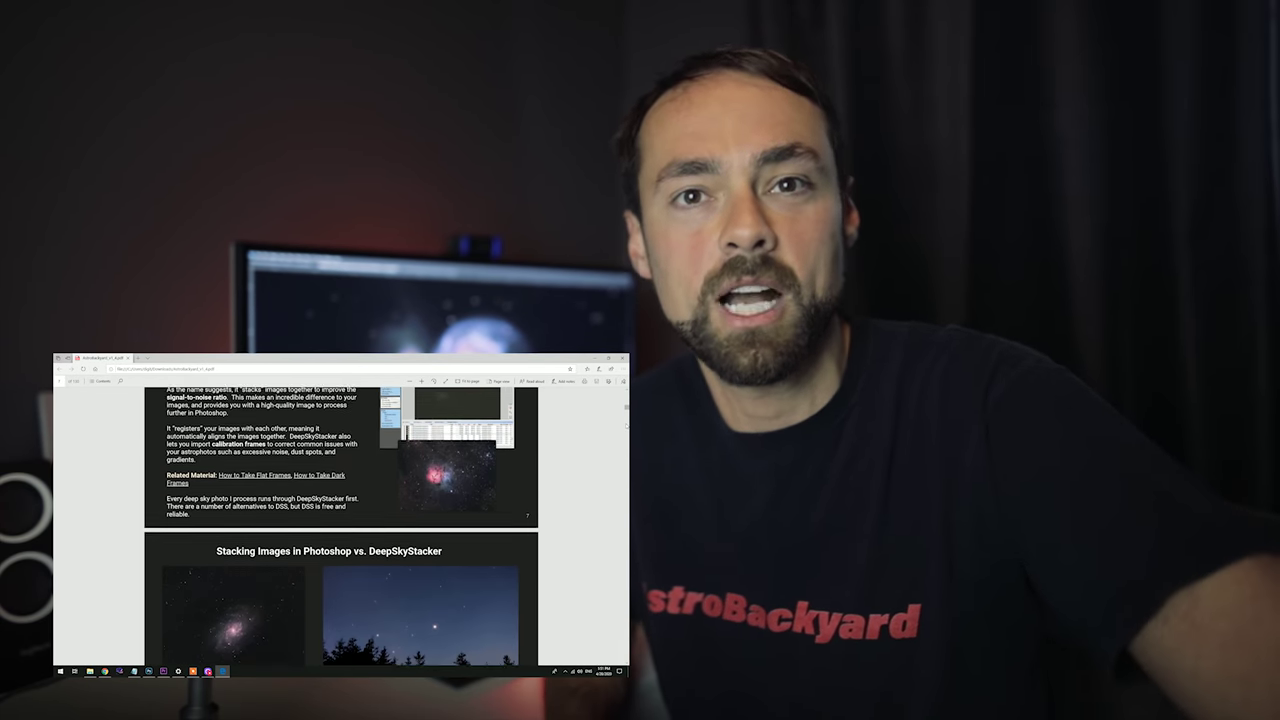